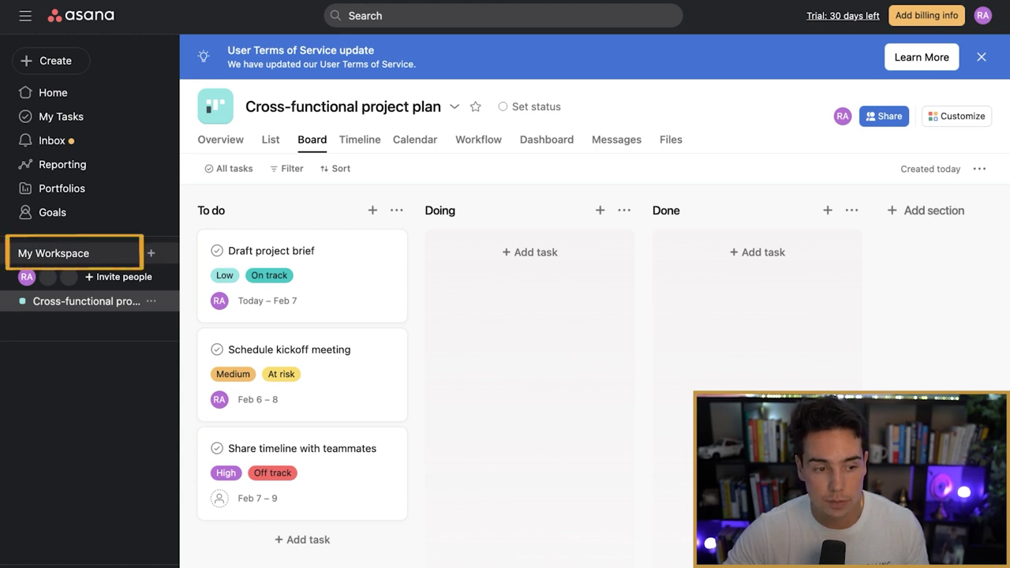
Step: Start a blank project in My Workspace named 'Podcast Pipeline'
{"action": "left_click", "coordinate": [151, 253]}
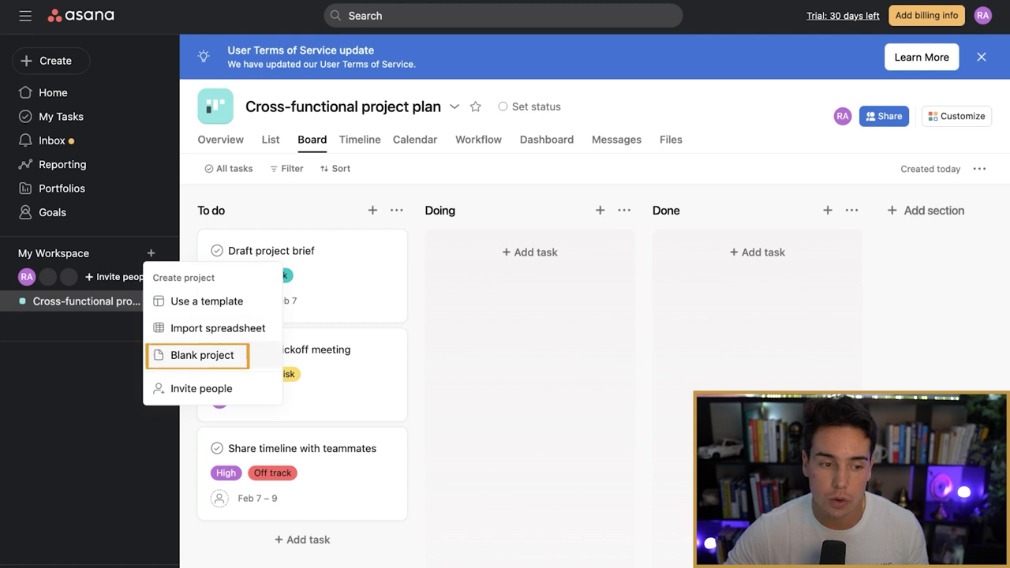
{"action": "left_click", "coordinate": [202, 355]}
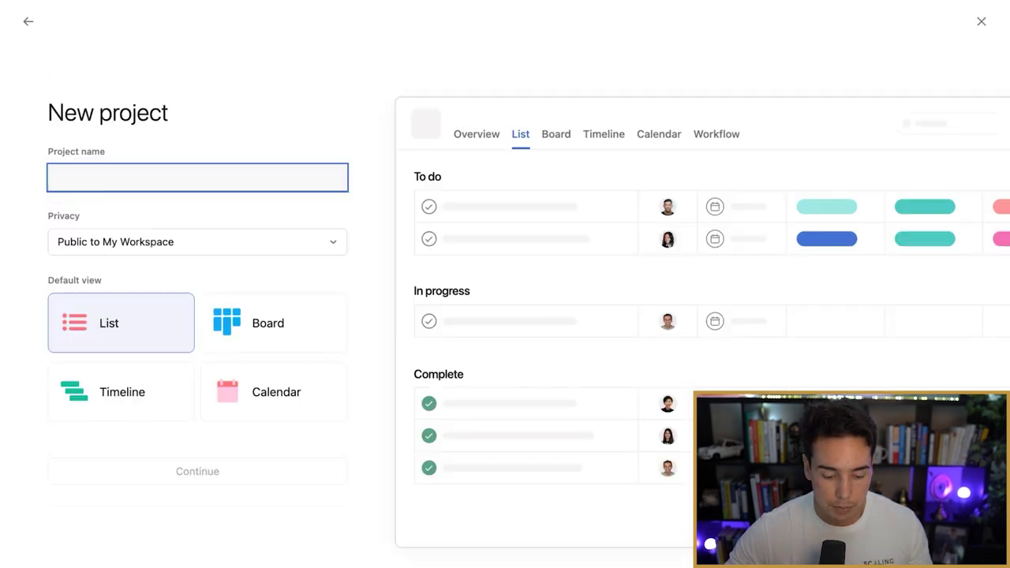
{"action": "type", "text": "Podcast"}
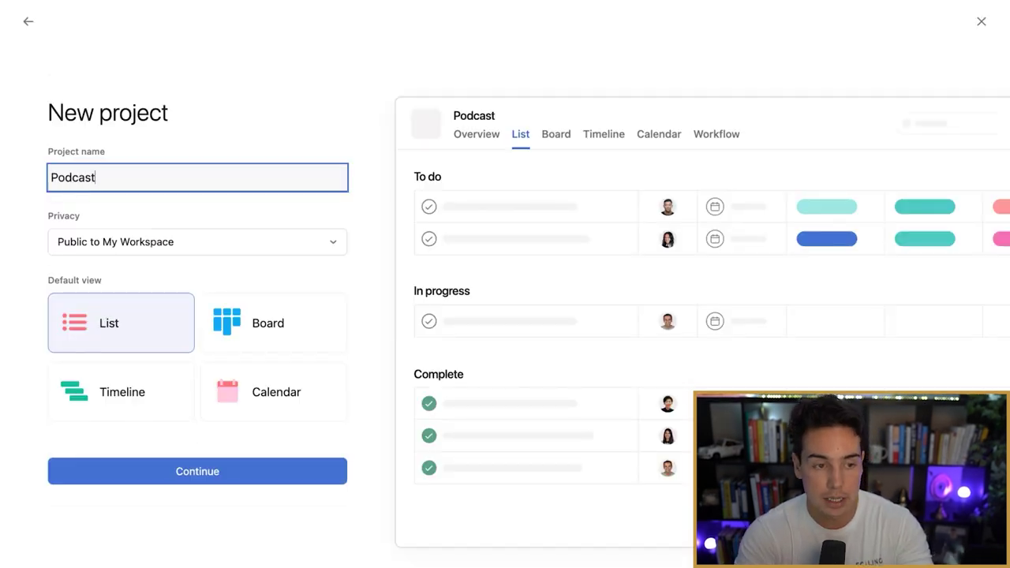
{"action": "type", "text": " Pipeline"}
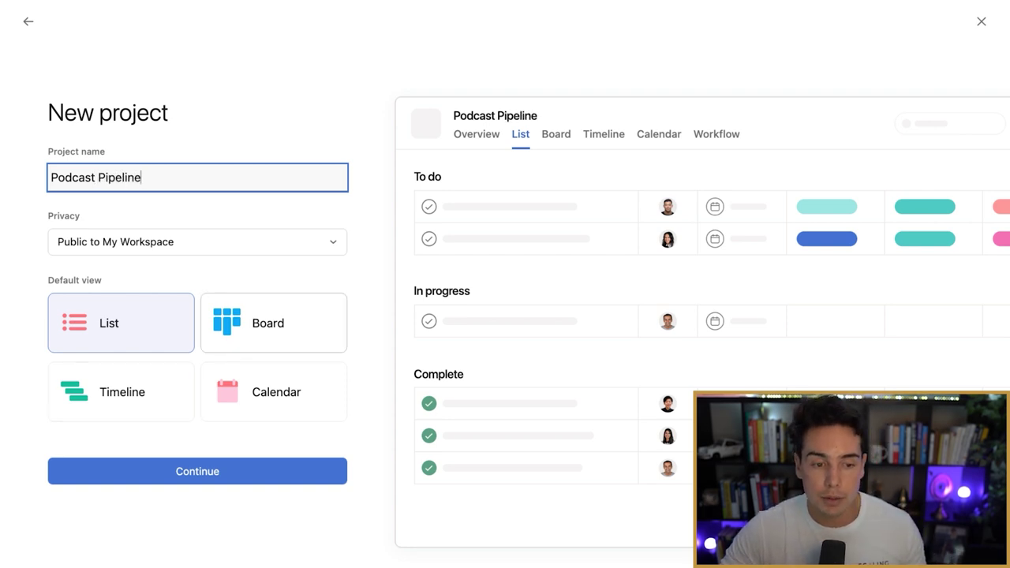
Step: Choose Board as the default view and open the new project
{"action": "left_click", "coordinate": [273, 323]}
{"action": "left_click", "coordinate": [121, 323]}
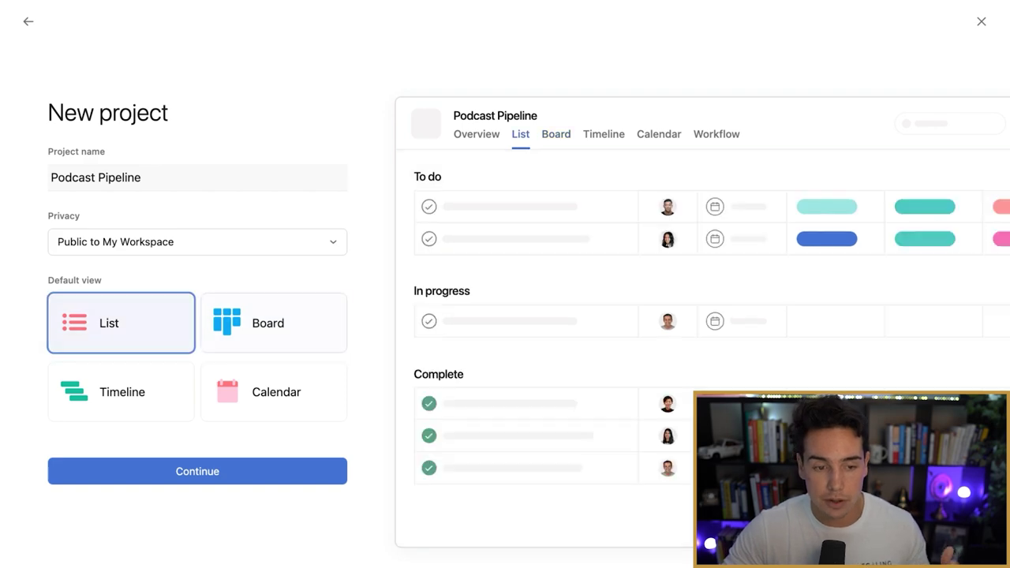
{"action": "left_click", "coordinate": [273, 323]}
{"action": "left_click", "coordinate": [121, 393]}
{"action": "left_click", "coordinate": [273, 393]}
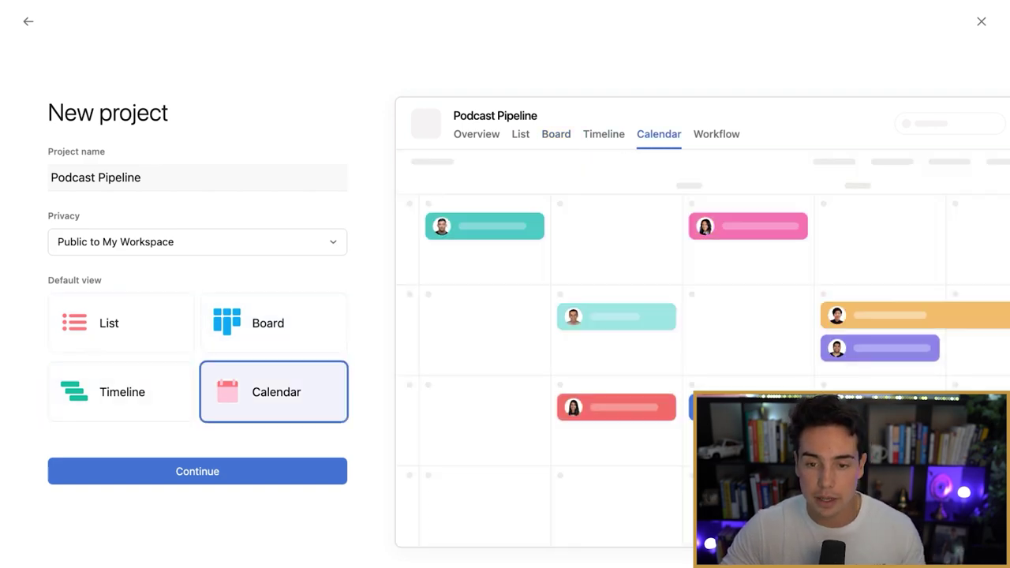
{"action": "left_click", "coordinate": [273, 323]}
{"action": "key", "text": "Return"}
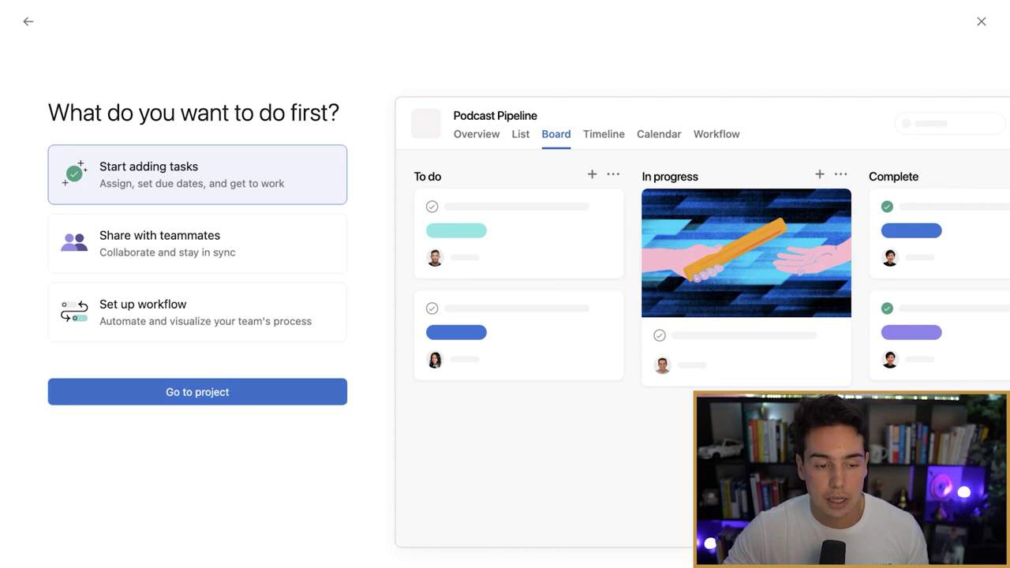
{"action": "key", "text": "Return"}
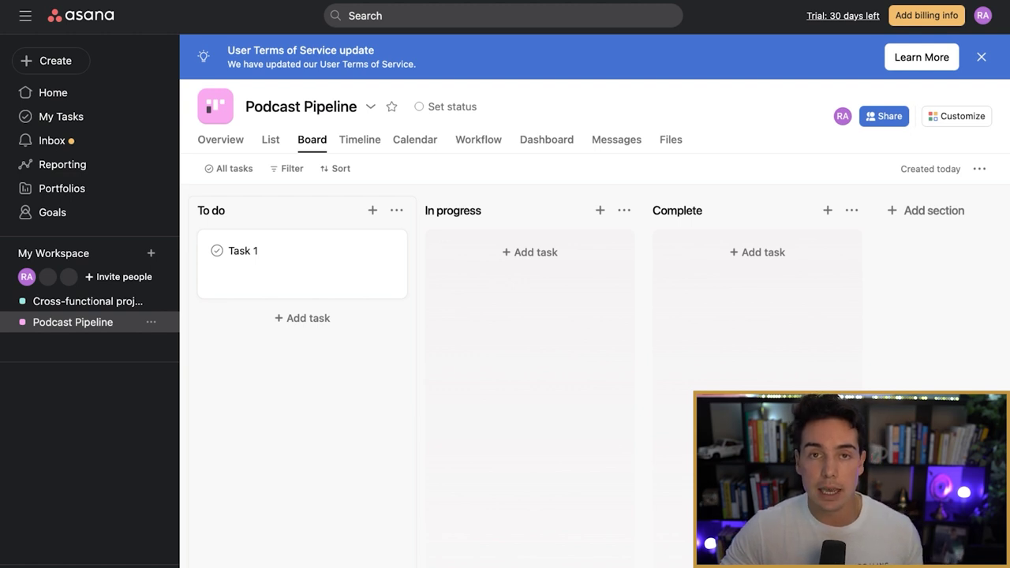
Step: Rename the sections to To Be Interviewed, Interview Complete and Needs Editing
{"action": "left_click", "coordinate": [211, 210]}
{"action": "key", "text": "super+a"}
{"action": "type", "text": "To Be Interviewed"}
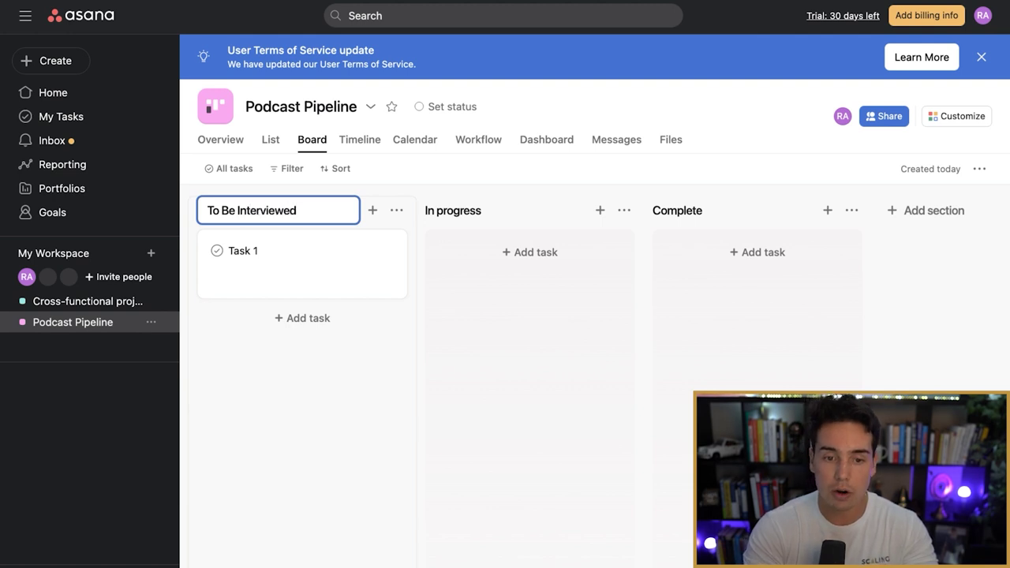
{"action": "key", "text": "Return"}
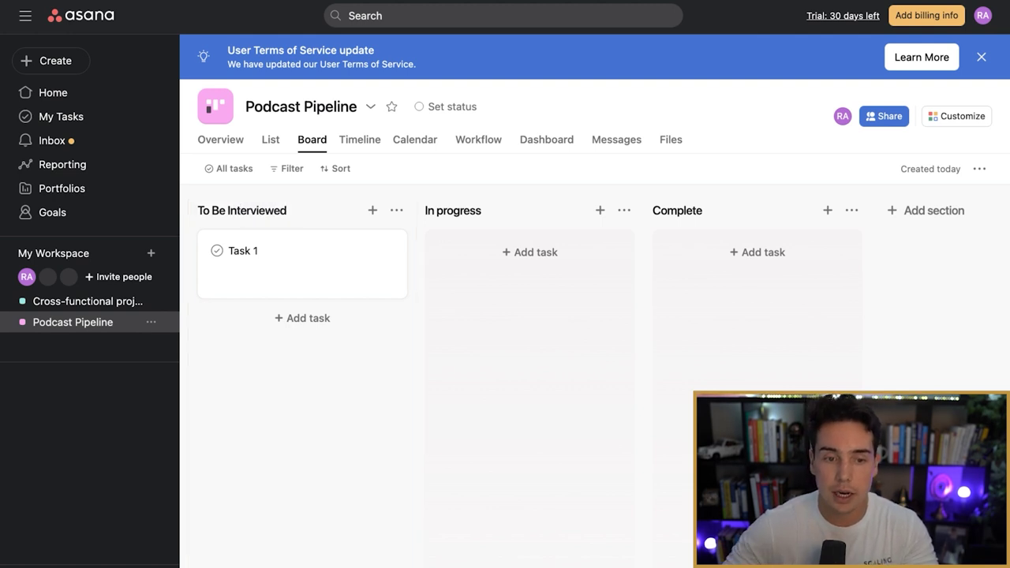
{"action": "double_click", "coordinate": [469, 210]}
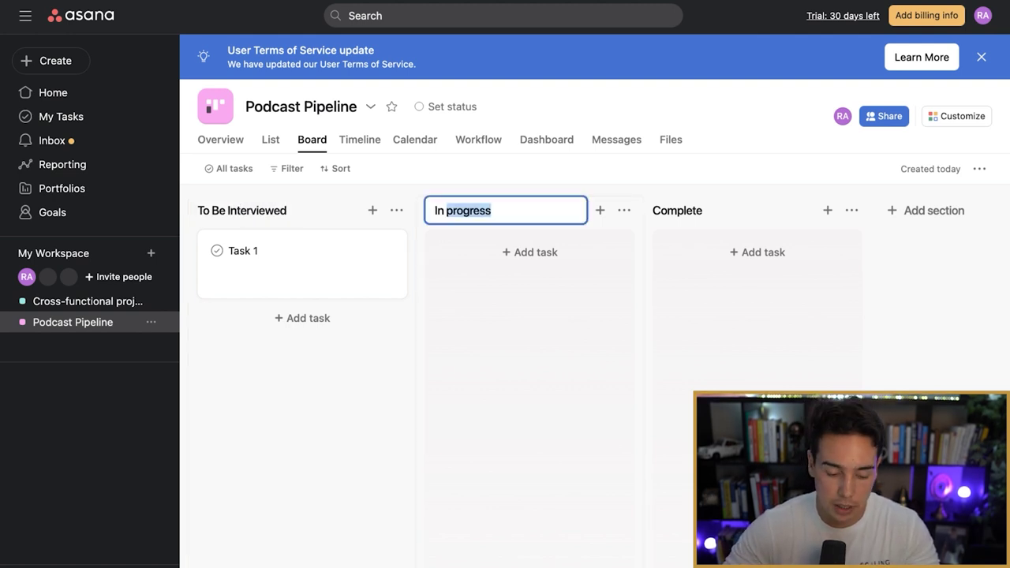
{"action": "key", "text": "super+a"}
{"action": "type", "text": "Interview Complete"}
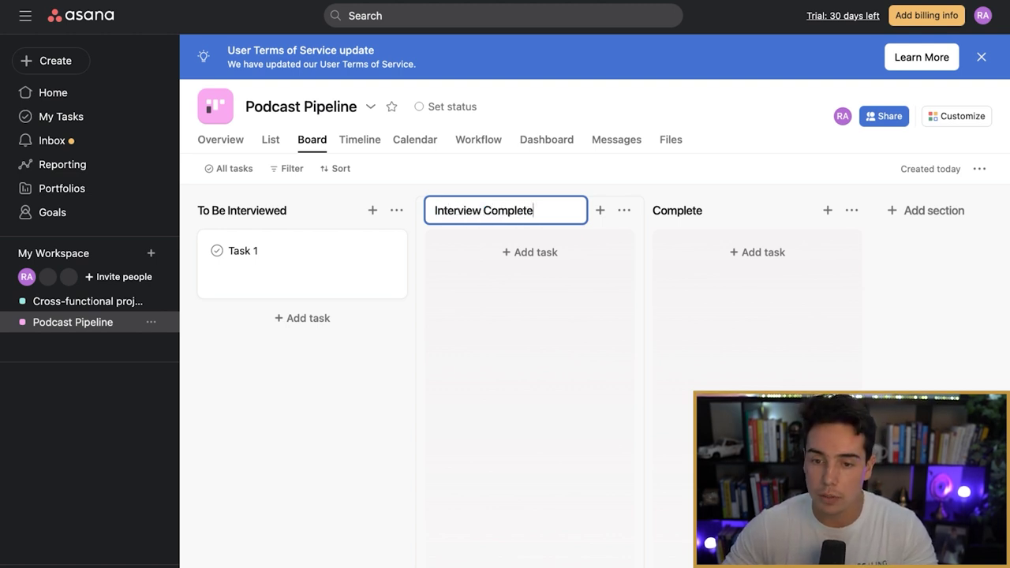
{"action": "key", "text": "Tab"}
{"action": "key", "text": "super+a"}
{"action": "type", "text": "Needs Editing"}
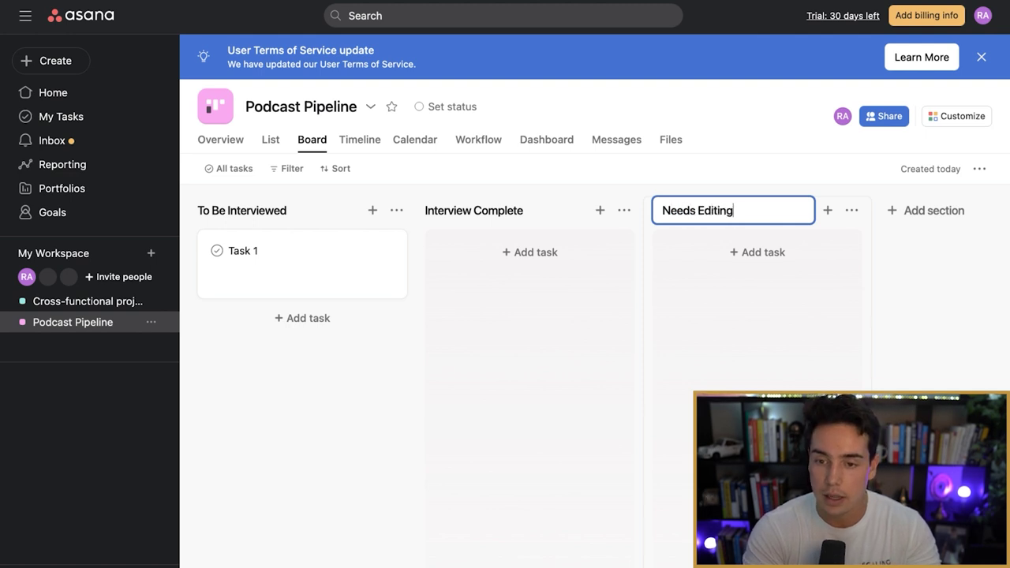
{"action": "key", "text": "Return"}
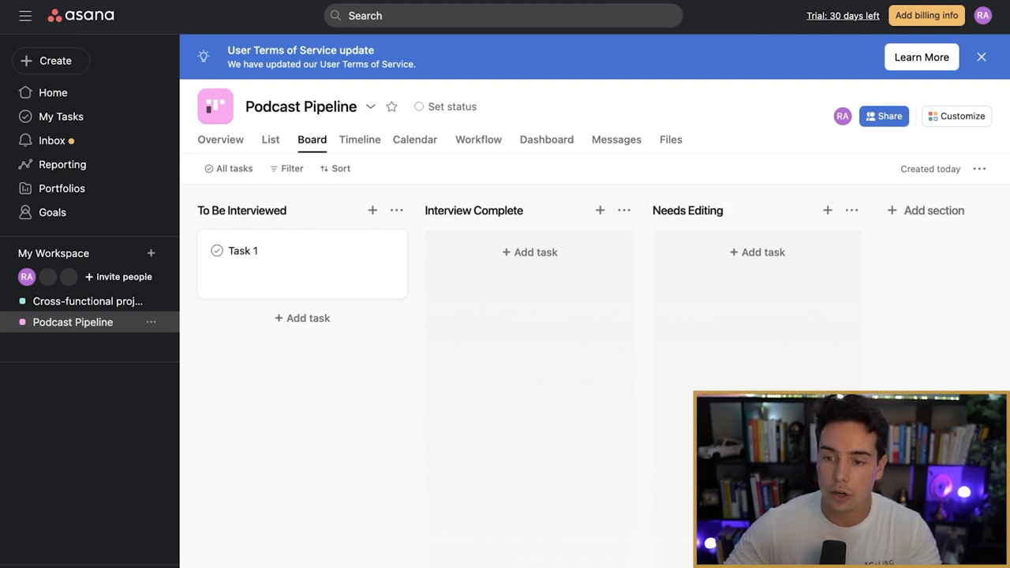
Step: Add a Needs Publishing section, then check List and Calendar views before returning to Board
{"action": "left_click", "coordinate": [926, 210]}
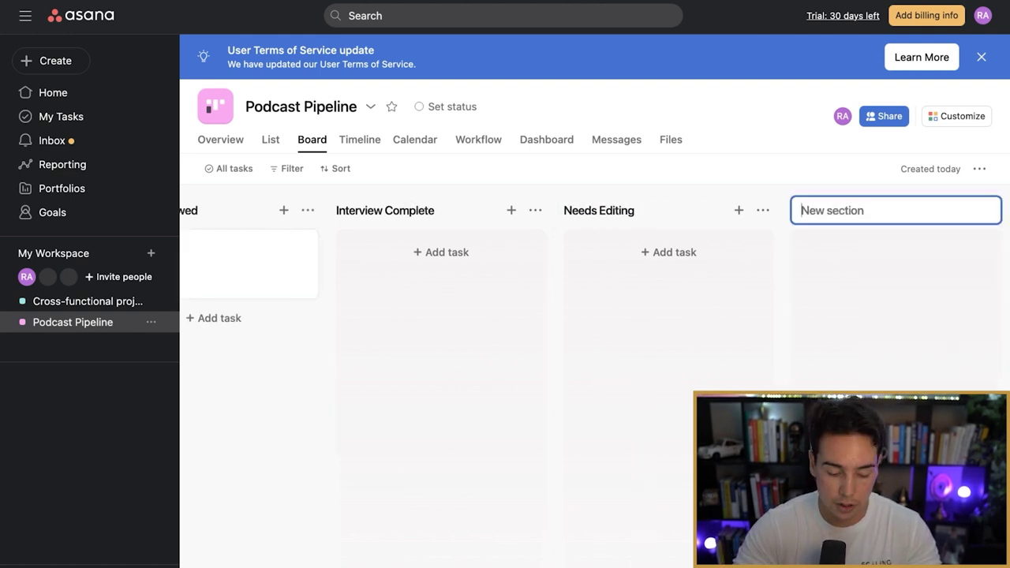
{"action": "type", "text": "Needs Pub"}
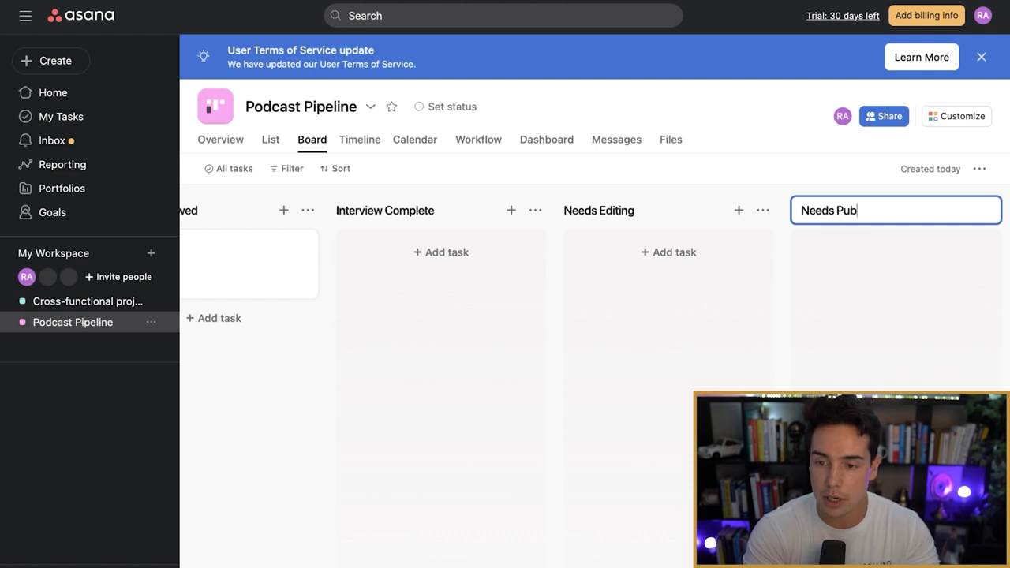
{"action": "type", "text": "lishing"}
{"action": "key", "text": "Return"}
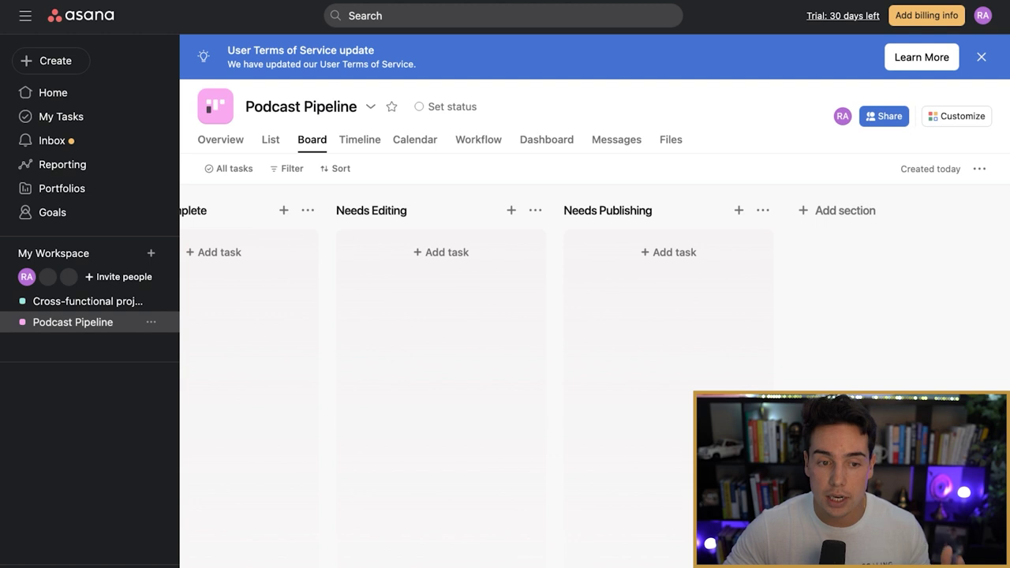
{"action": "scroll", "coordinate": [537, 316], "scroll_direction": "left", "scroll_amount": 2}
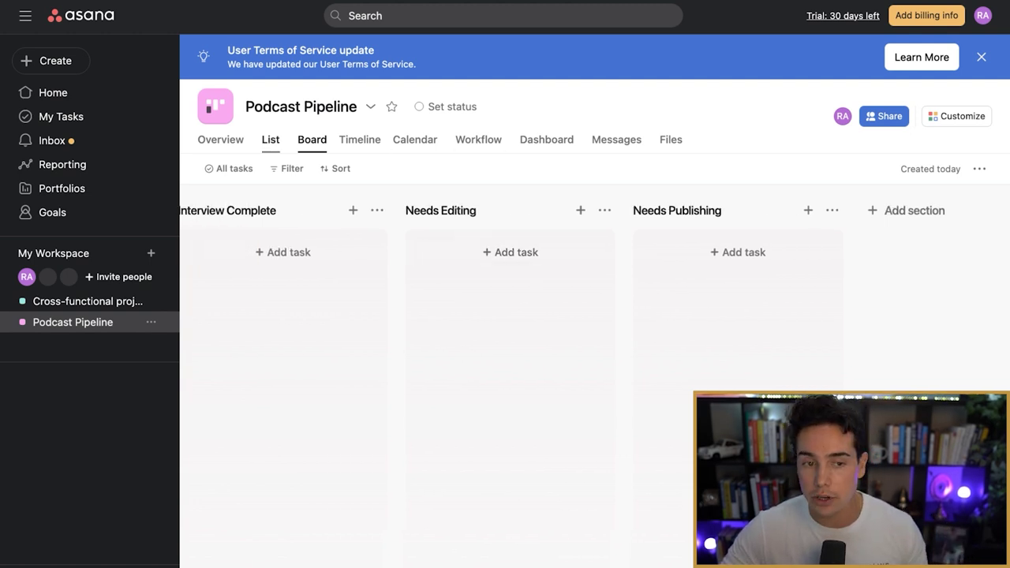
{"action": "left_click", "coordinate": [270, 139]}
{"action": "left_click", "coordinate": [415, 140]}
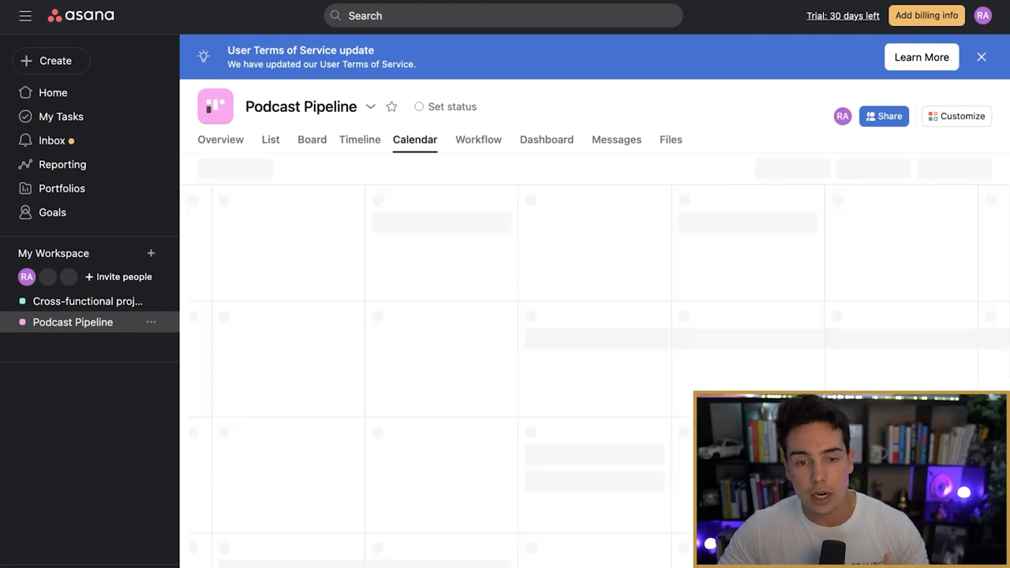
{"action": "left_click", "coordinate": [312, 140]}
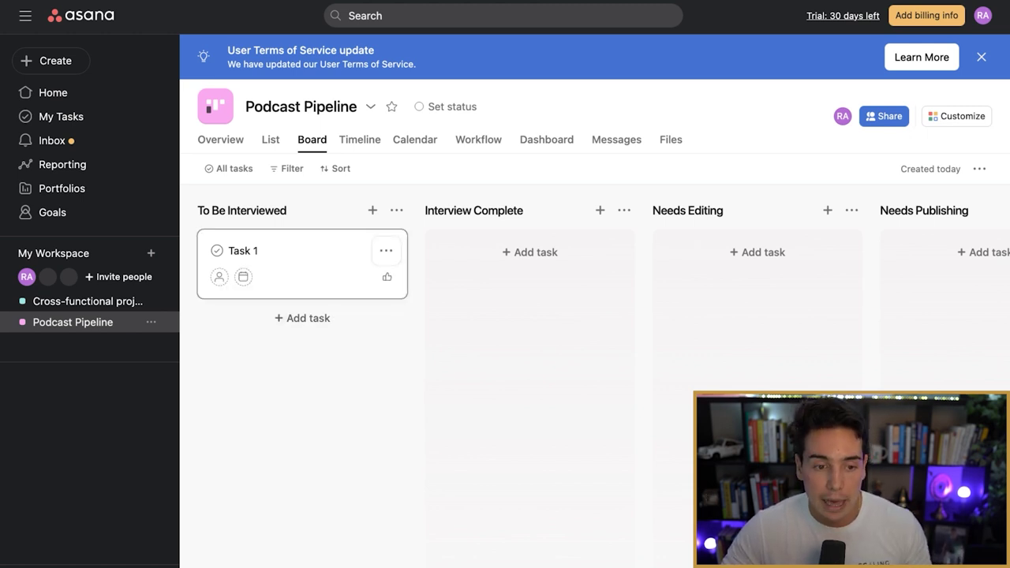
Step: Retitle Task 1 with the guest's name
{"action": "left_click", "coordinate": [300, 268]}
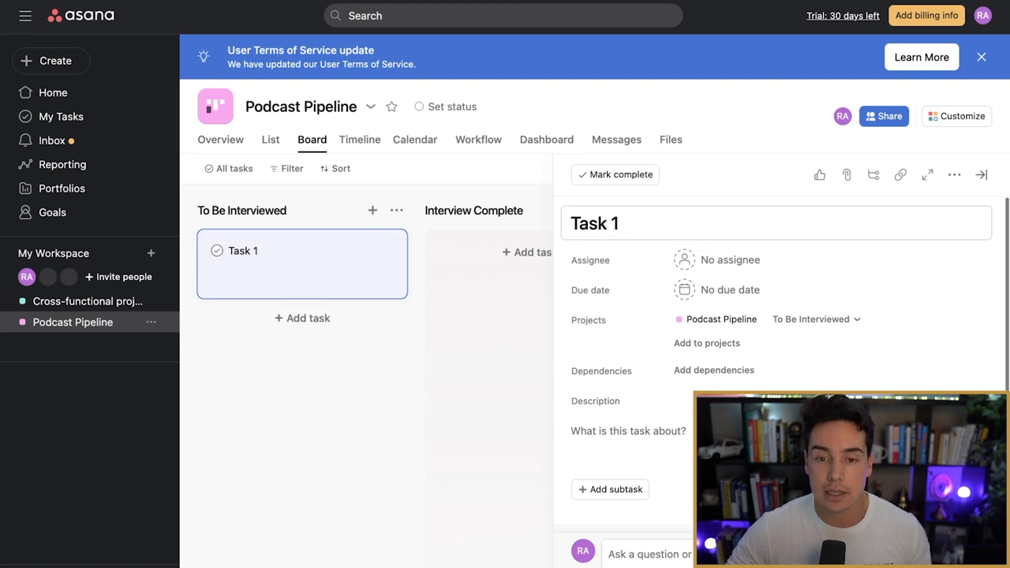
{"action": "left_click", "coordinate": [619, 223]}
{"action": "key", "text": "super+a"}
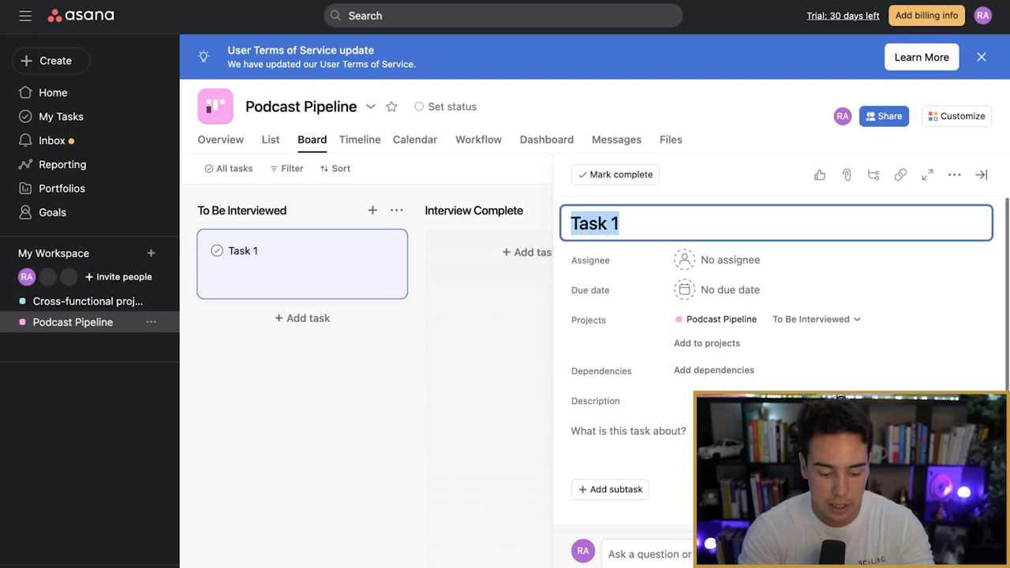
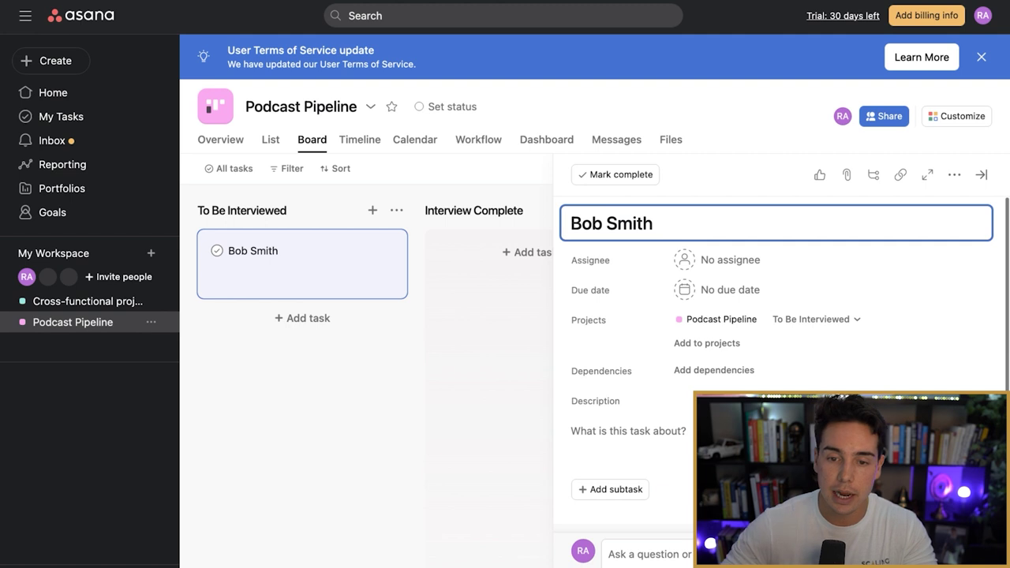
{"action": "key", "text": "Escape"}
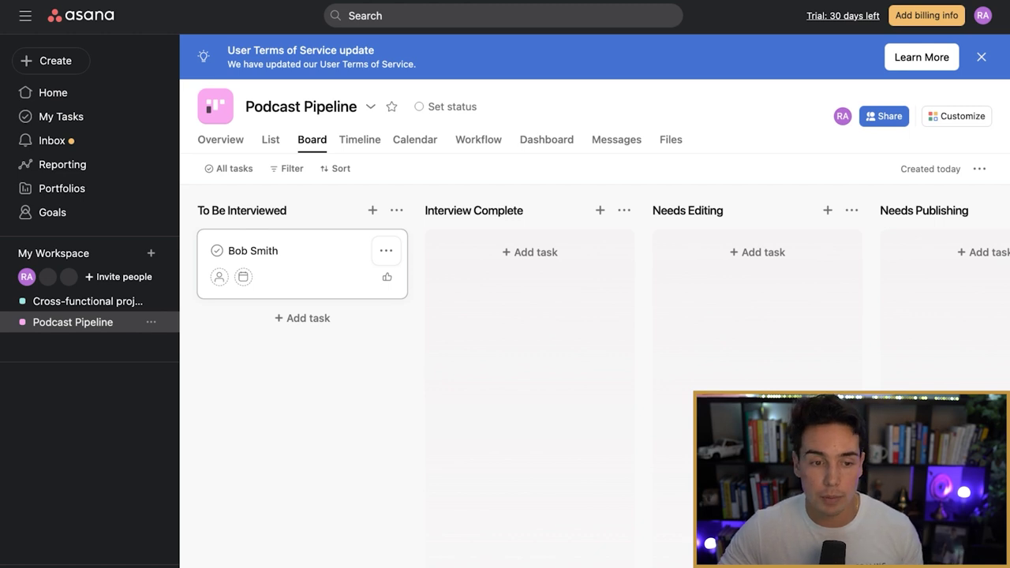
Step: Move the guest's card into Interview Complete and reopen its details
{"action": "left_click_drag", "start_coordinate": [260, 253], "coordinate": [488, 254]}
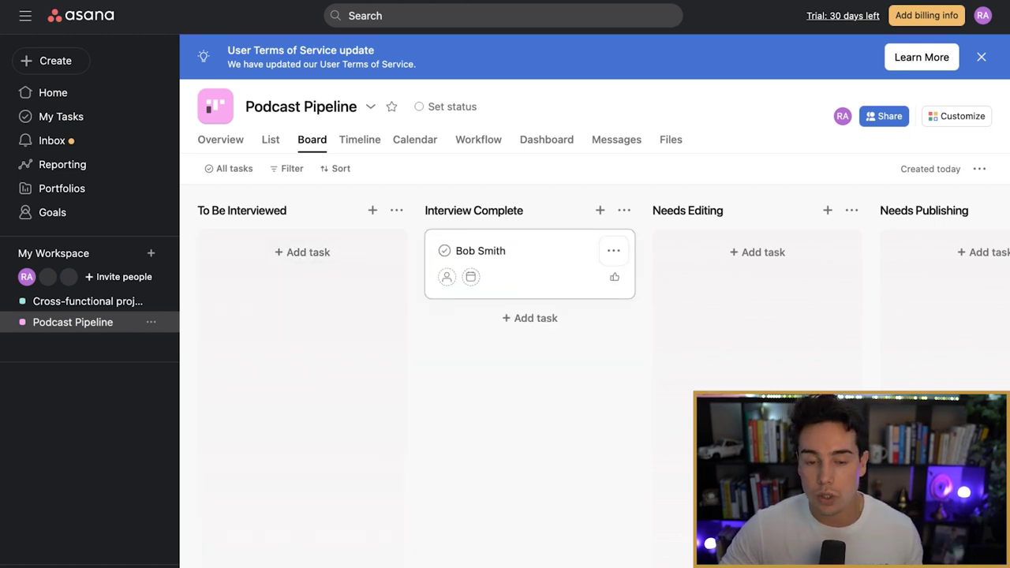
{"action": "left_click_drag", "start_coordinate": [488, 255], "coordinate": [432, 255]}
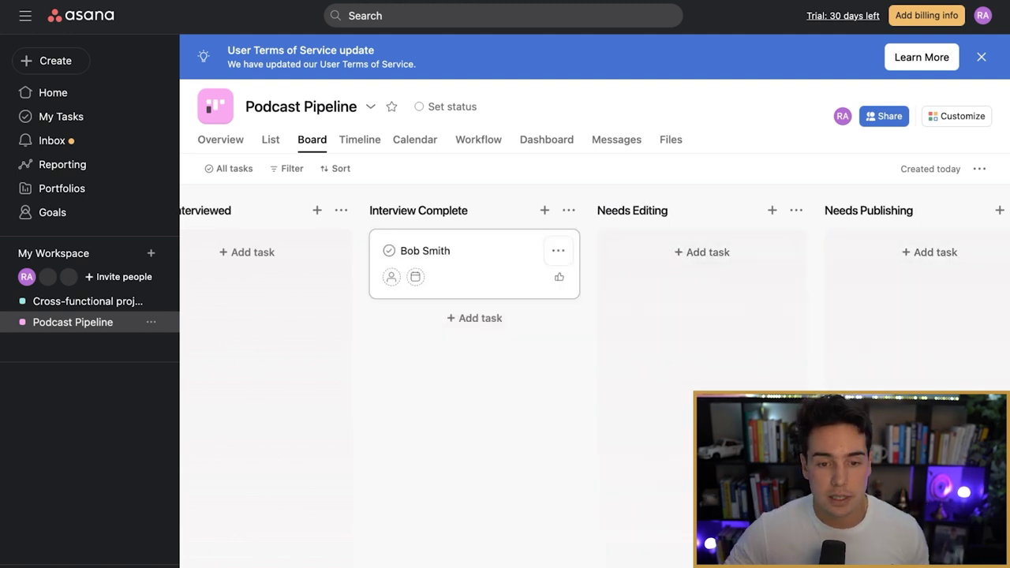
{"action": "left_click", "coordinate": [433, 254]}
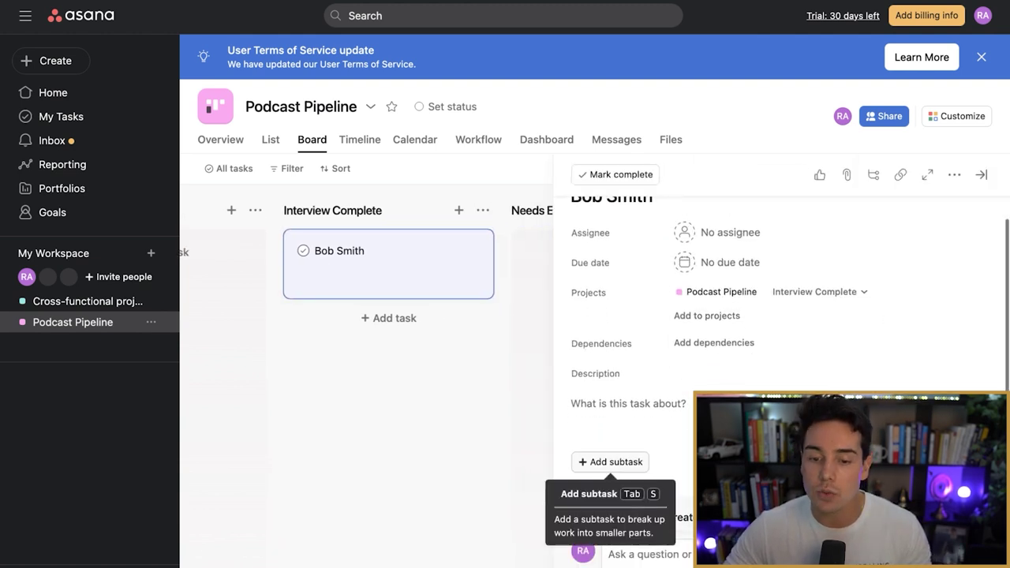
Step: Add a subtask called 'Upload Footage To Google Drive' to the guest task
{"action": "left_click", "coordinate": [611, 461]}
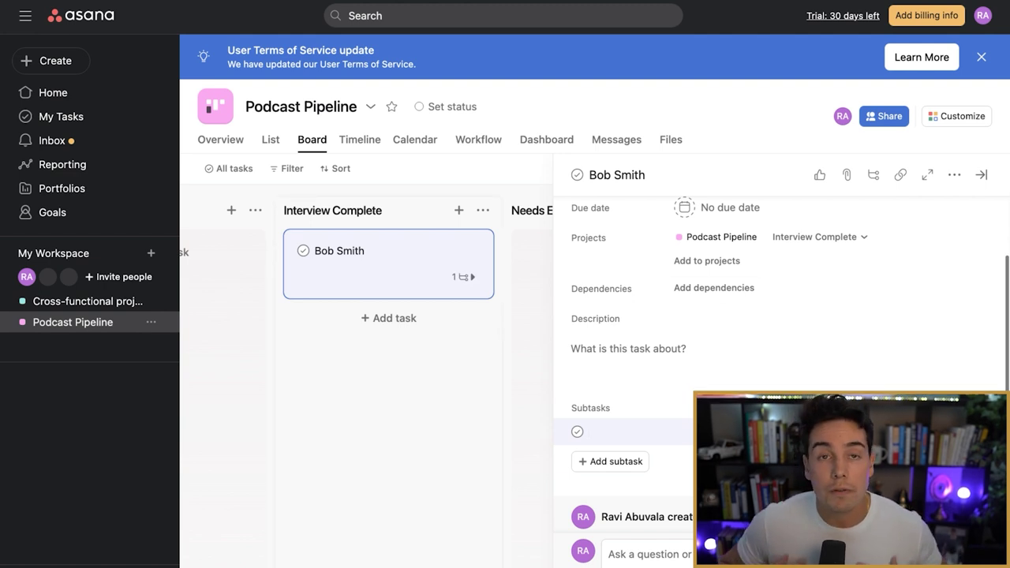
{"action": "type", "text": "Upload Footage To Google Drive"}
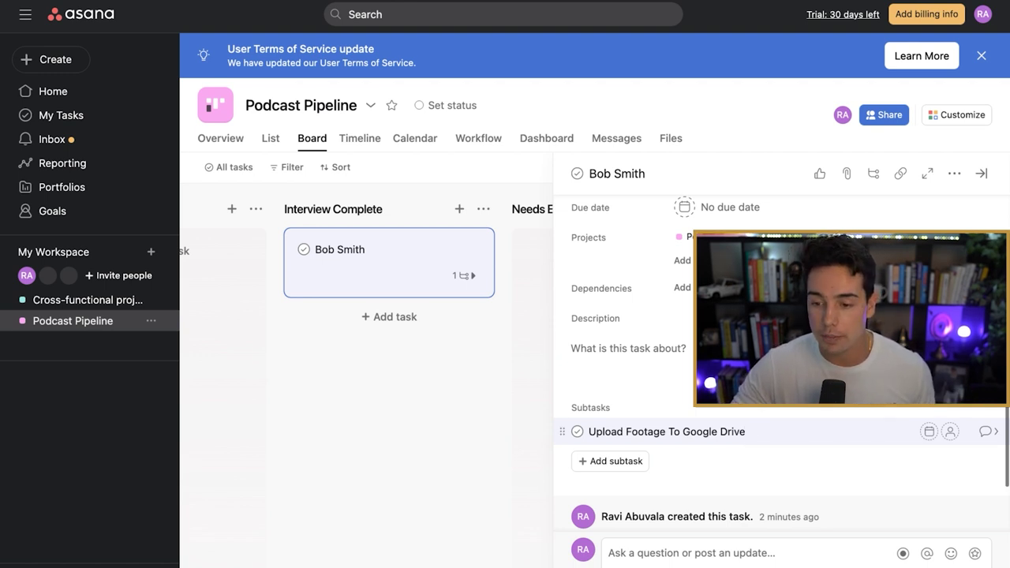
Step: Make the Upload Footage subtask due Monday and assign it to yourself
{"action": "left_click", "coordinate": [929, 431]}
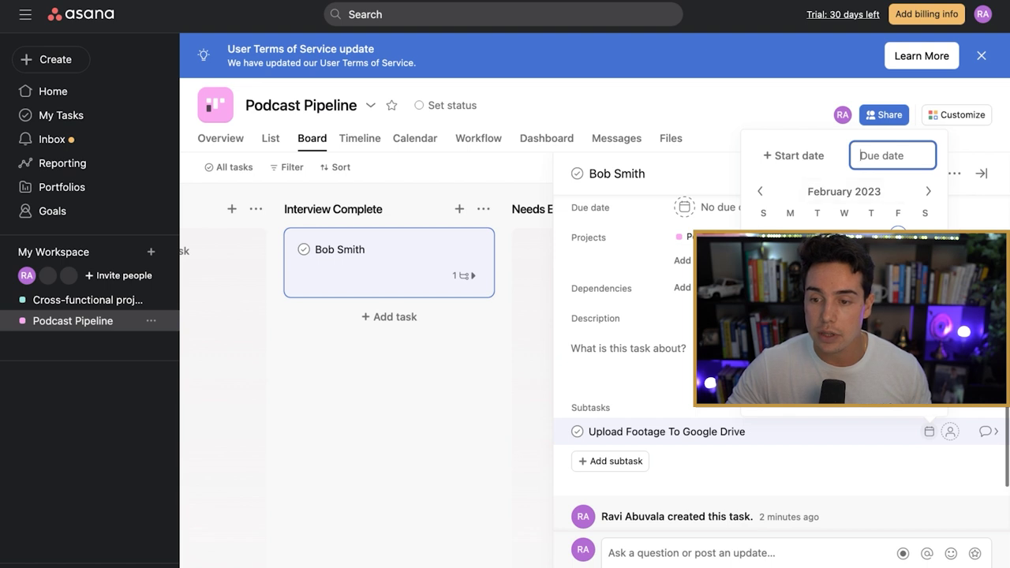
{"action": "left_click", "coordinate": [898, 235]}
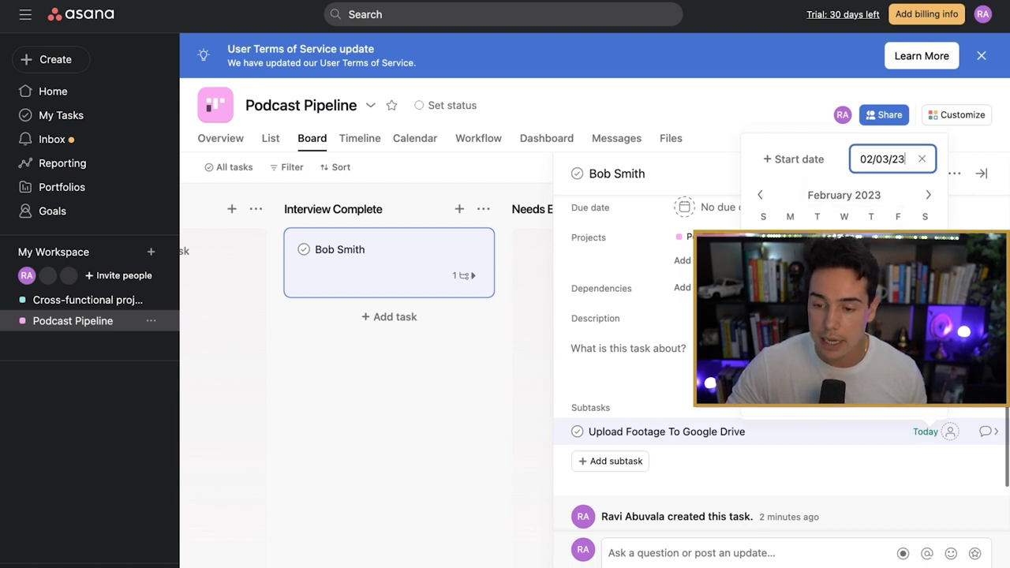
{"action": "left_click", "coordinate": [790, 261]}
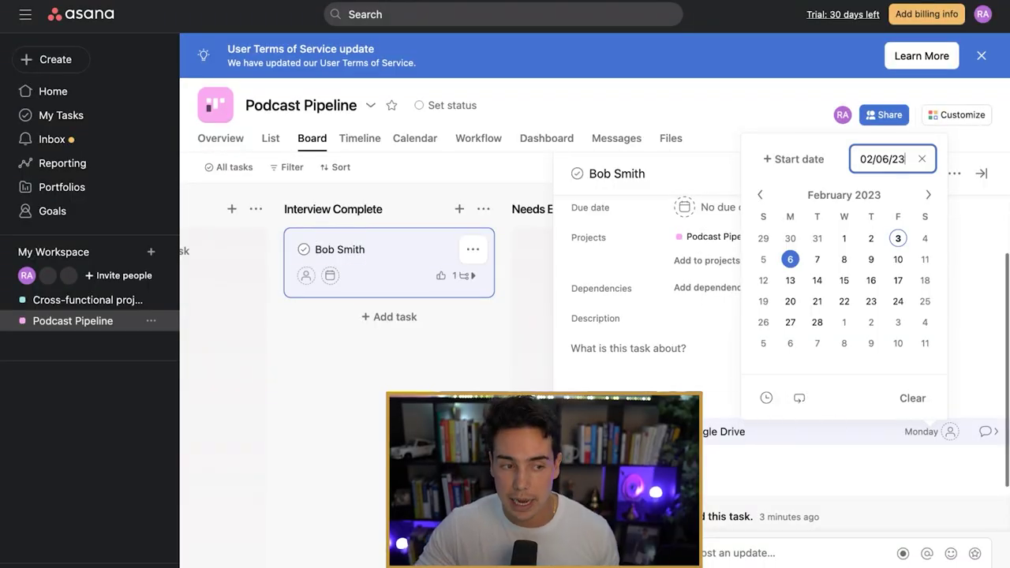
{"action": "key", "text": "BackSpace"}
{"action": "key", "text": "BackSpace"}
{"action": "key", "text": "BackSpace"}
{"action": "key", "text": "BackSpace"}
{"action": "key", "text": "BackSpace"}
{"action": "key", "text": "BackSpace"}
{"action": "key", "text": "BackSpace"}
{"action": "key", "text": "BackSpace"}
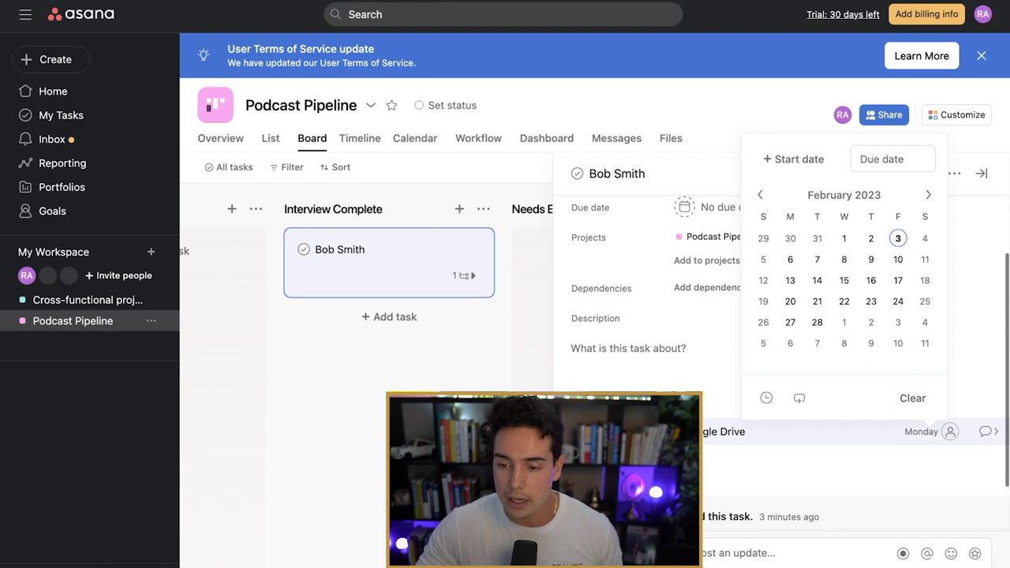
{"action": "key", "text": "Return"}
{"action": "left_click", "coordinate": [951, 431]}
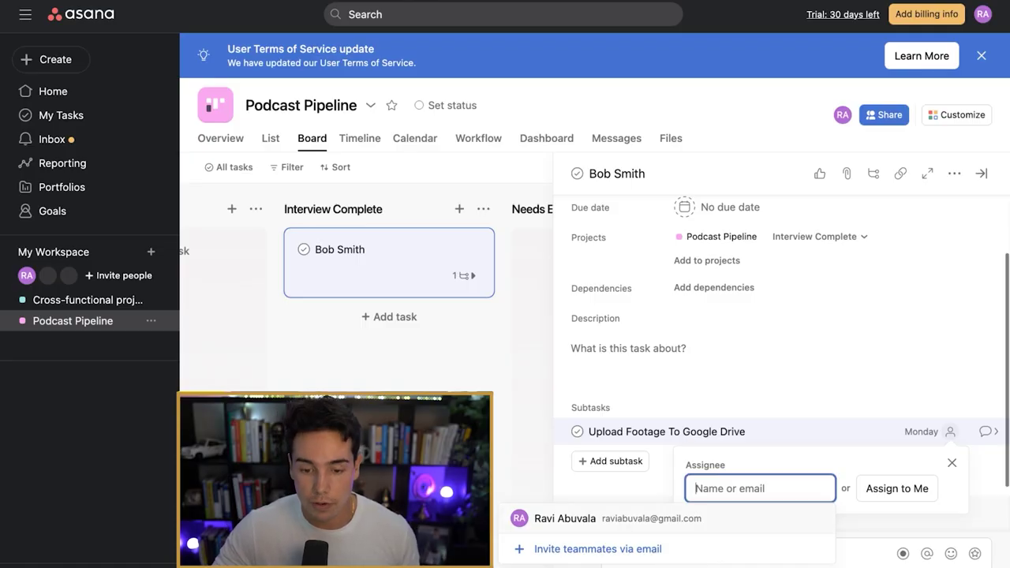
{"action": "key", "text": "Return"}
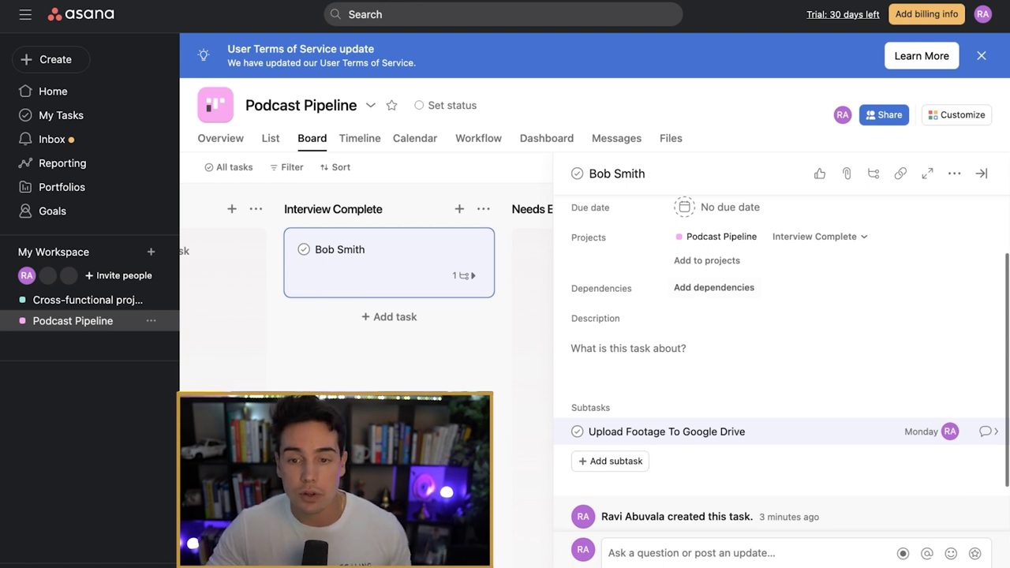
Step: Assign the guest task to yourself, leaving its due date empty
{"action": "scroll", "coordinate": [781, 355], "scroll_direction": "up", "scroll_amount": 2}
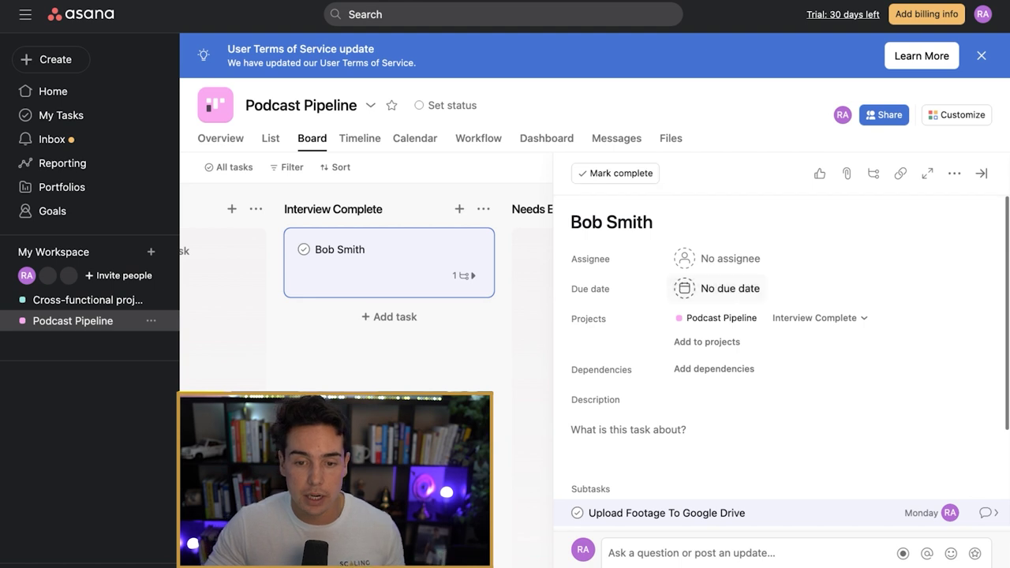
{"action": "scroll", "coordinate": [781, 355], "scroll_direction": "down", "scroll_amount": 3}
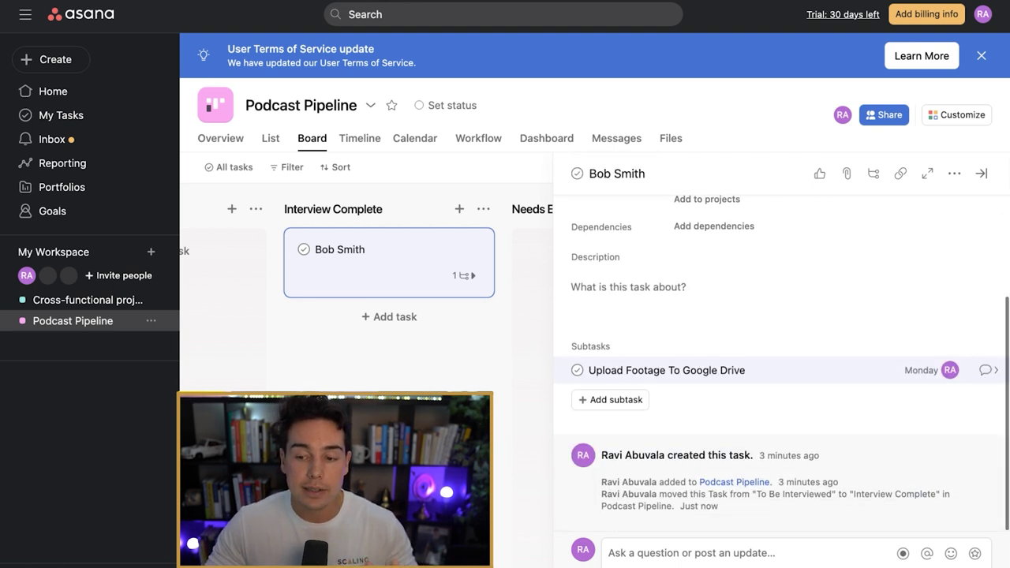
{"action": "scroll", "coordinate": [782, 355], "scroll_direction": "up", "scroll_amount": 3}
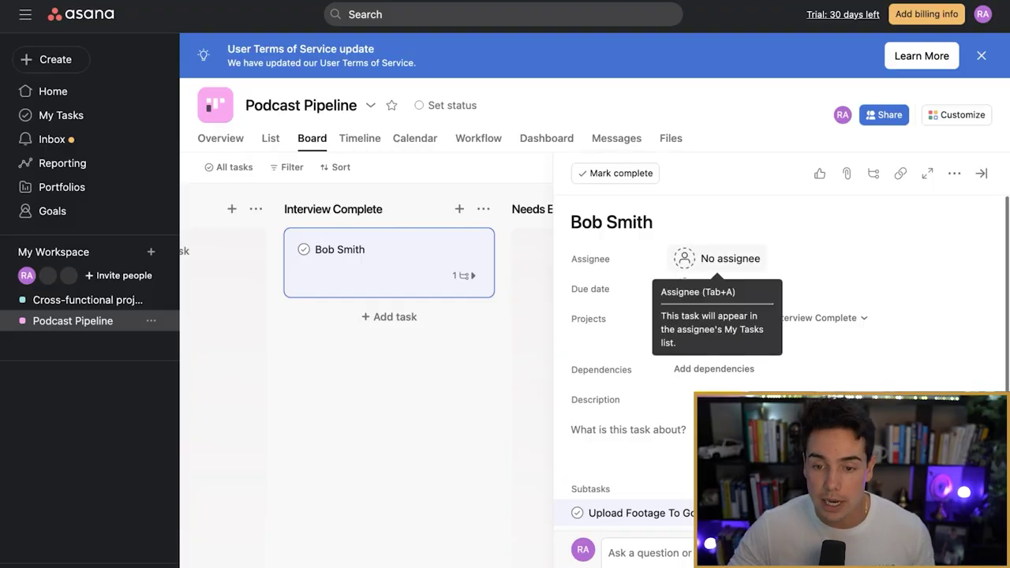
{"action": "left_click", "coordinate": [717, 259]}
{"action": "left_click", "coordinate": [726, 286]}
{"action": "left_click", "coordinate": [684, 288]}
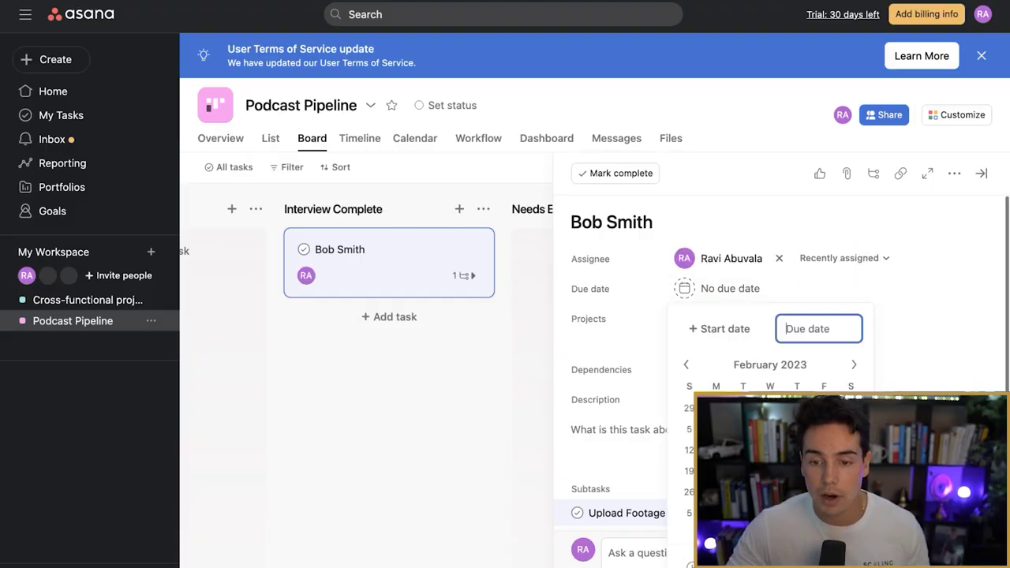
{"action": "left_click", "coordinate": [652, 222]}
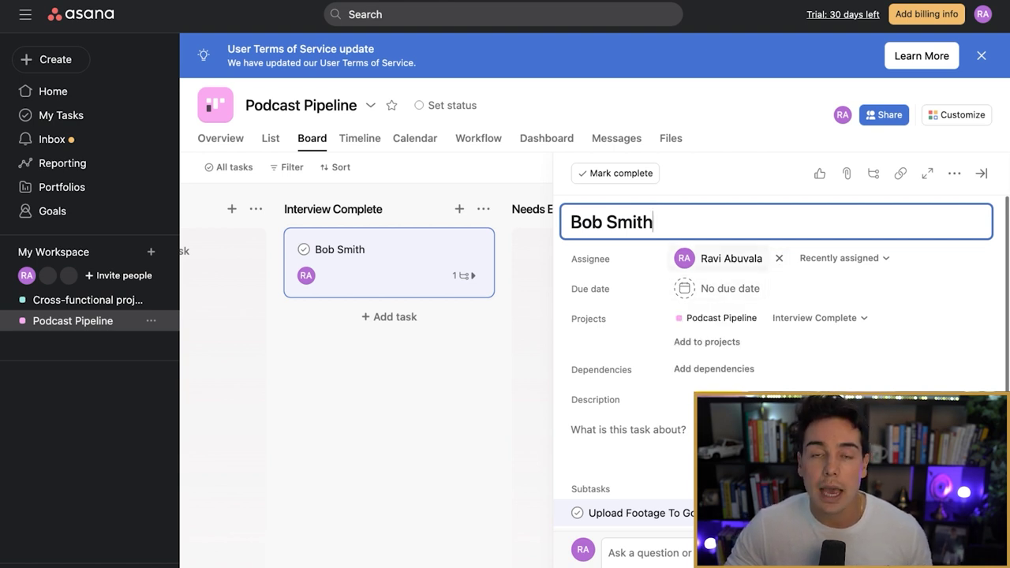
{"action": "mouse_move", "coordinate": [722, 258]}
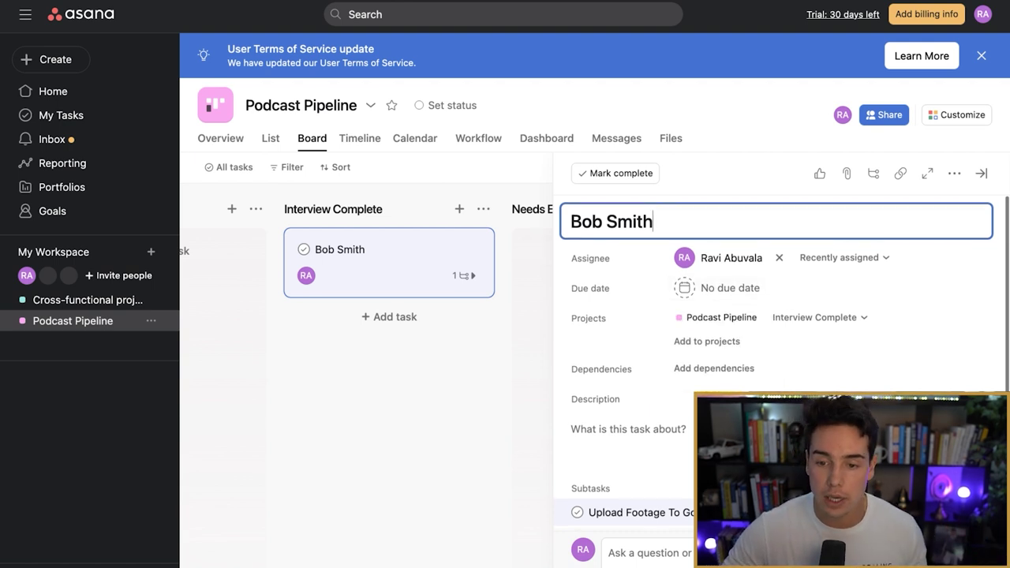
{"action": "scroll", "coordinate": [781, 339], "scroll_direction": "down", "scroll_amount": 2}
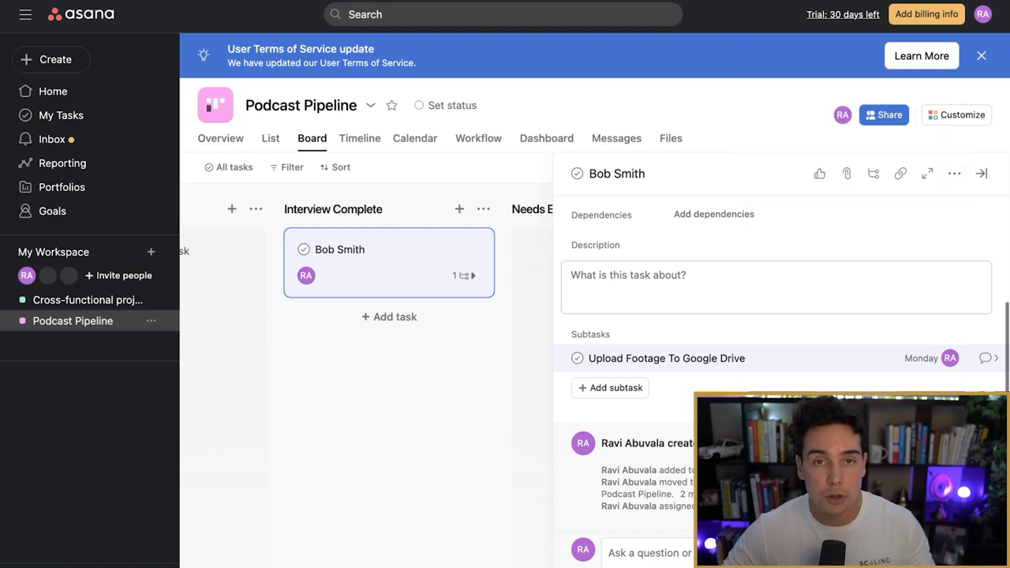
{"action": "scroll", "coordinate": [782, 363], "scroll_direction": "up", "scroll_amount": 1}
Step: Set the guest task's due date to 02/10/23 (Feb 10), then bring up Add to projects
{"action": "scroll", "coordinate": [781, 332], "scroll_direction": "up", "scroll_amount": 3}
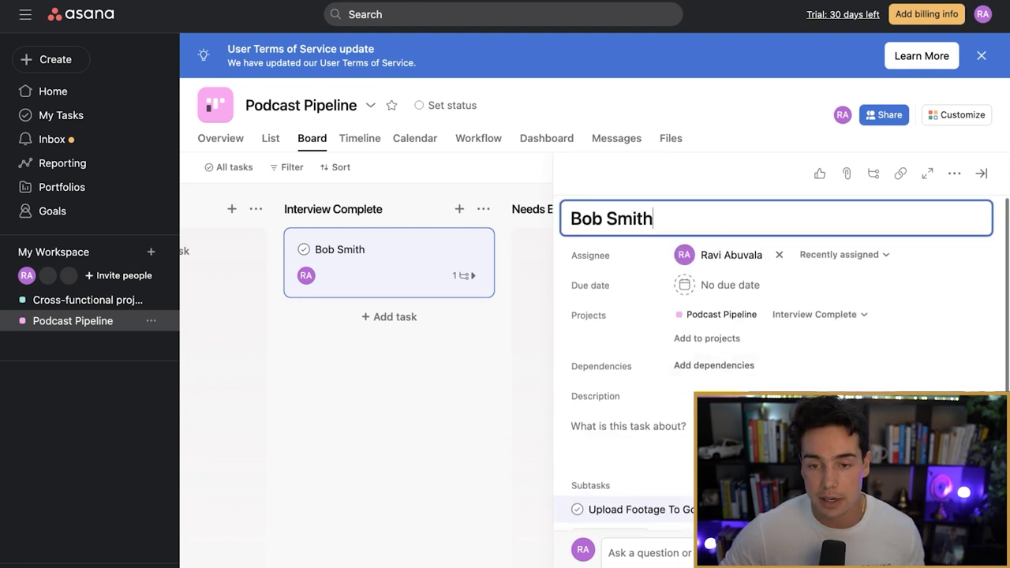
{"action": "left_click", "coordinate": [687, 285]}
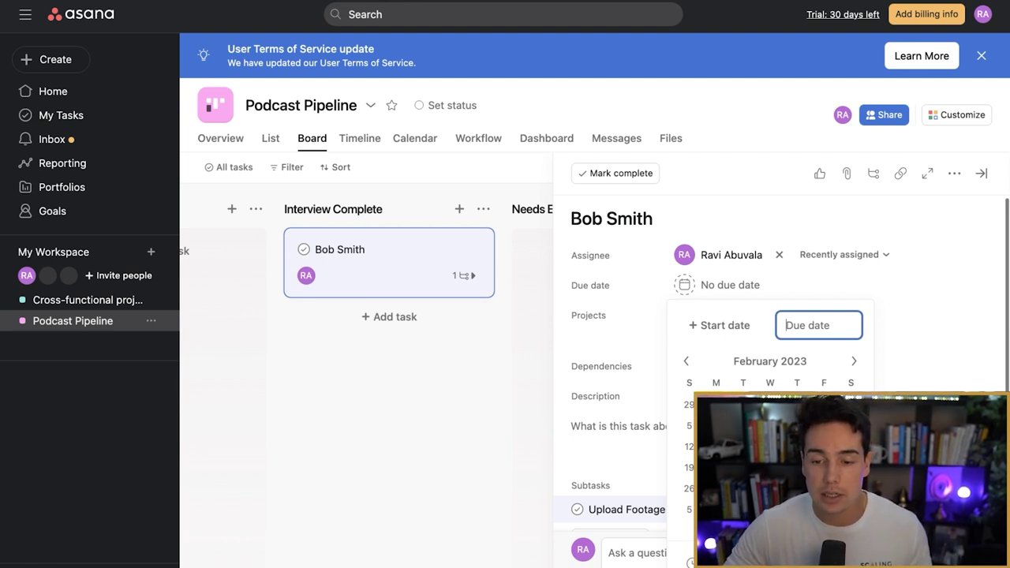
{"action": "type", "text": "02/10/23"}
{"action": "key", "text": "Return"}
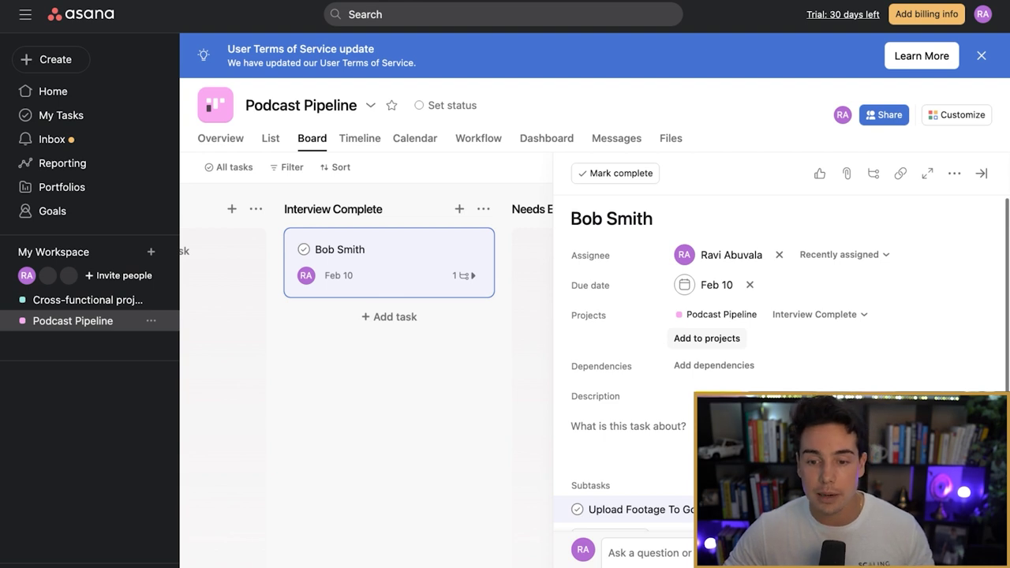
{"action": "left_click", "coordinate": [707, 338]}
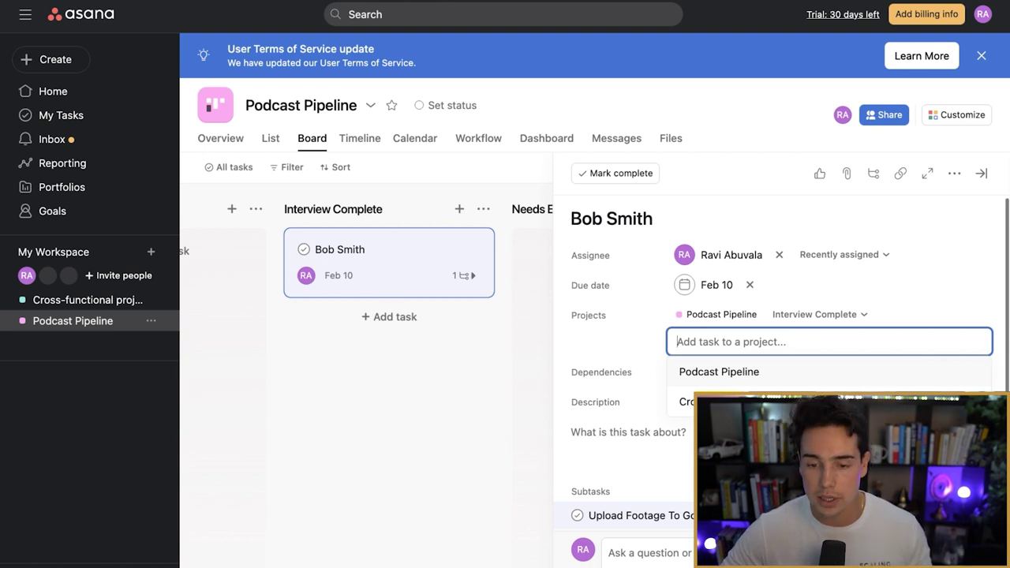
Step: Dismiss the project search and start a Blocked by dependency on the guest task
{"action": "key", "text": "Escape"}
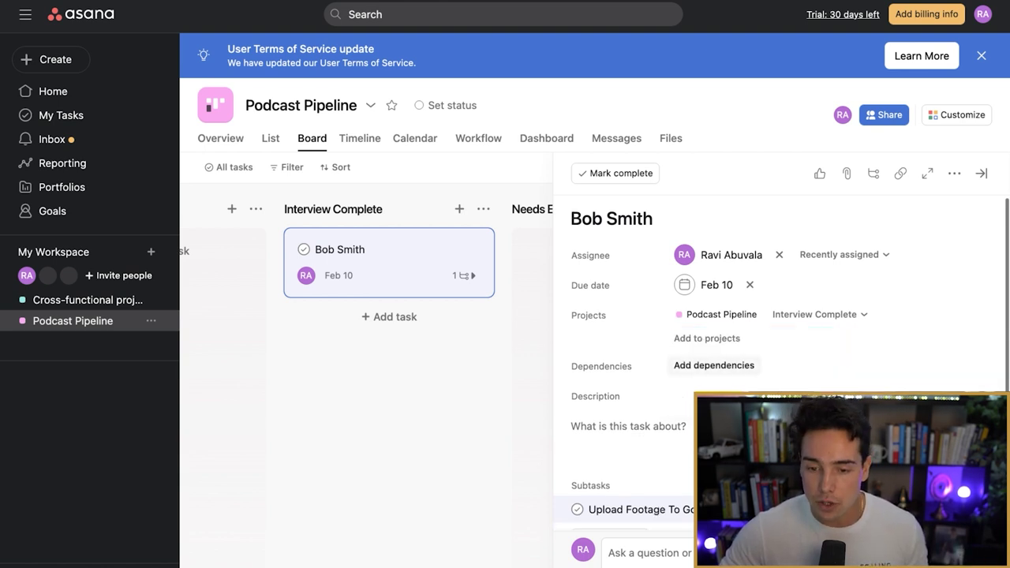
{"action": "left_click", "coordinate": [713, 365]}
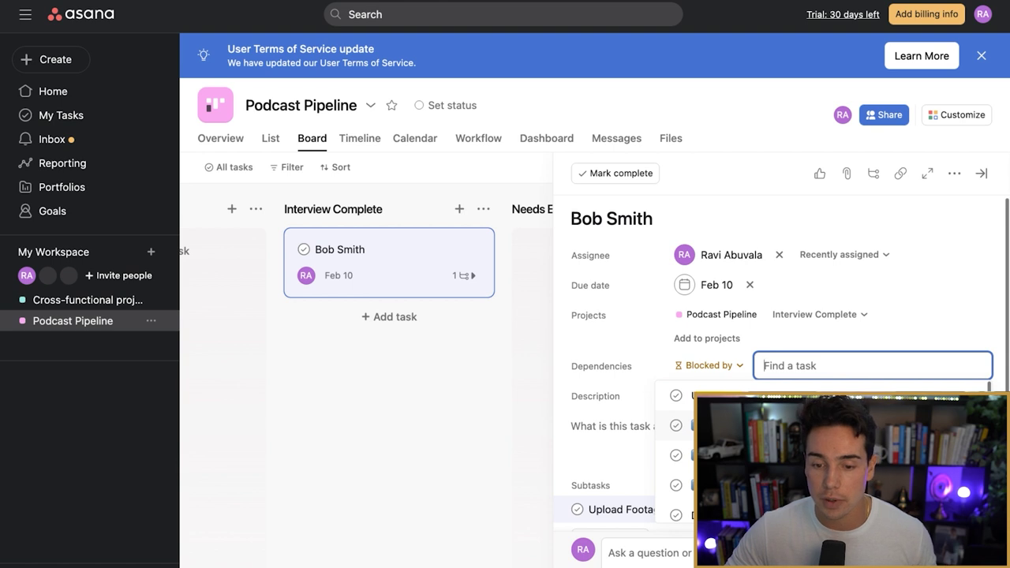
{"action": "left_click", "coordinate": [611, 426]}
Step: Write the guest's name and, on a second line, their e-mail address in the description
{"action": "left_click", "coordinate": [612, 426]}
{"action": "scroll", "coordinate": [782, 356], "scroll_direction": "down", "scroll_amount": 2}
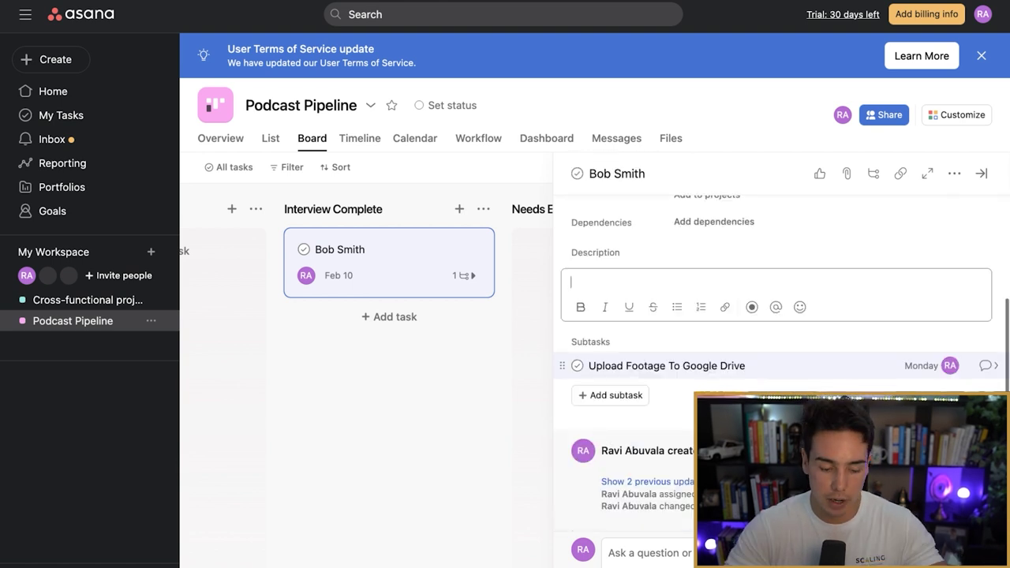
{"action": "type", "text": "Bob Smith"}
{"action": "key", "text": "Return"}
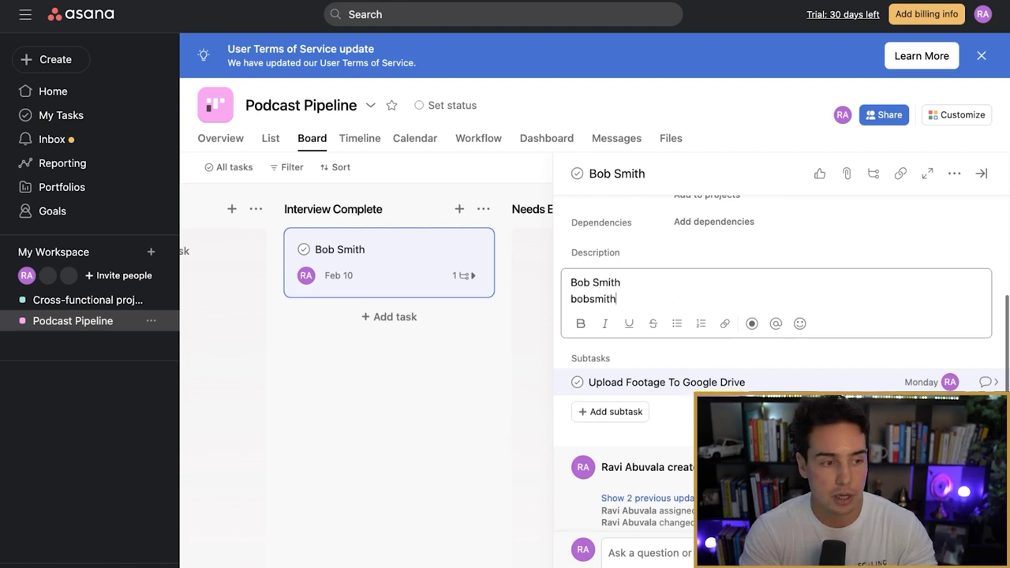
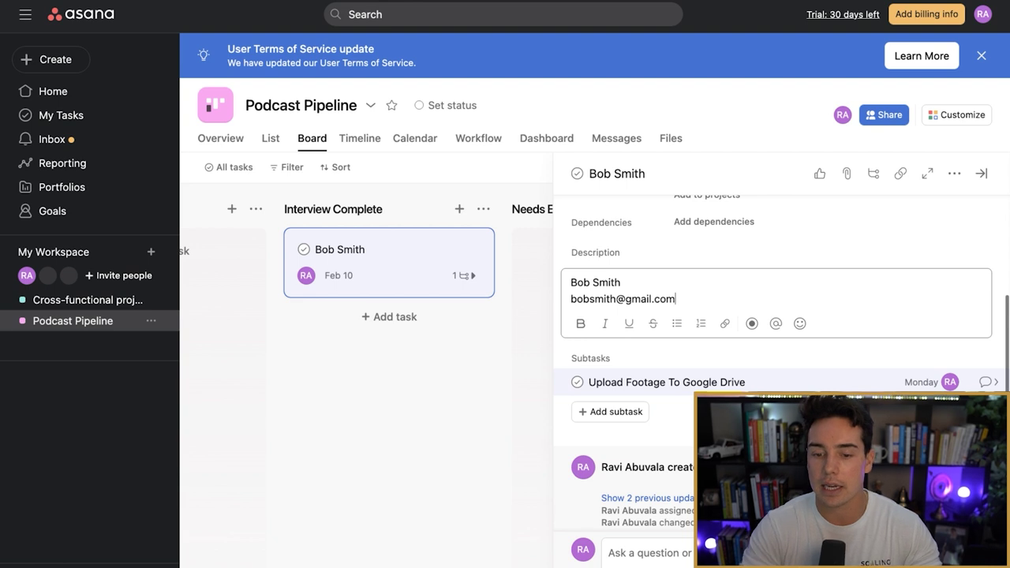
{"action": "scroll", "coordinate": [782, 355], "scroll_direction": "up", "scroll_amount": 3}
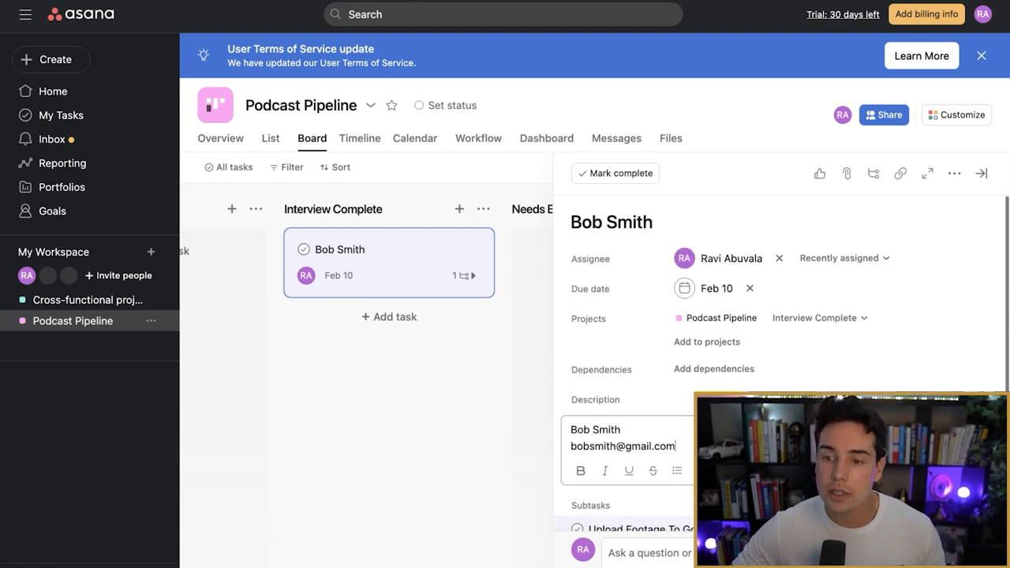
{"action": "mouse_move", "coordinate": [722, 258]}
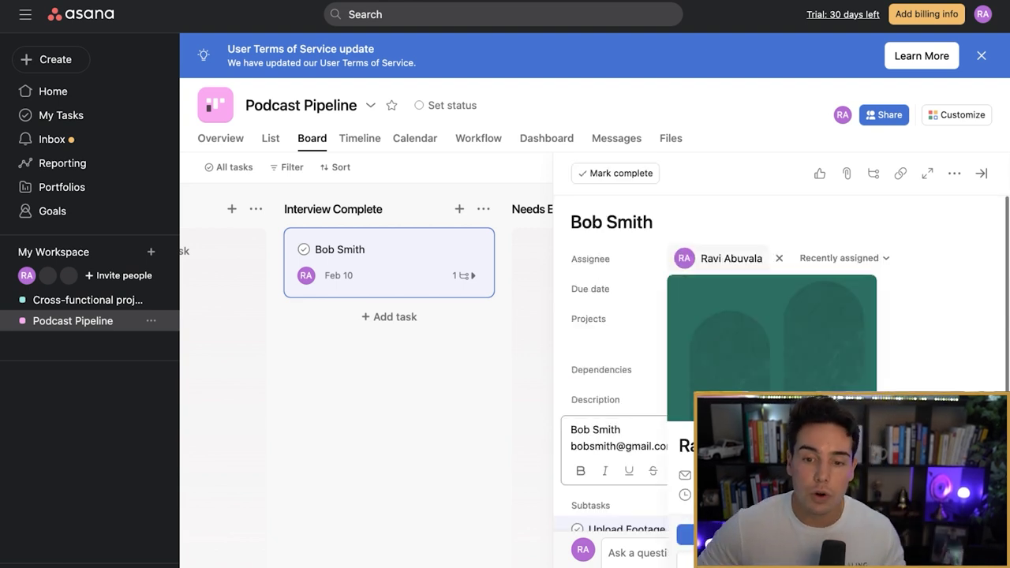
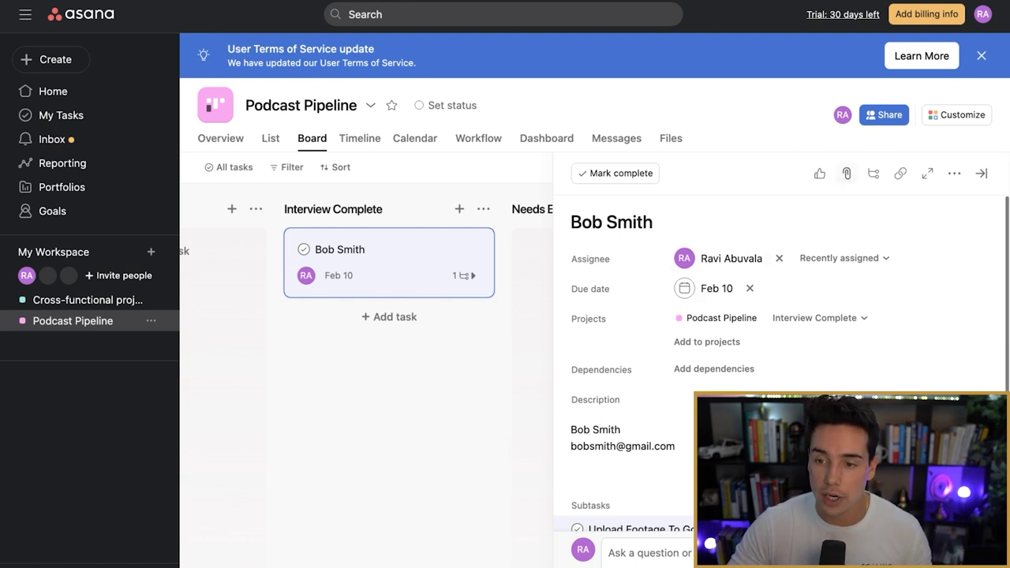
Step: Open the Podcast Pipeline Customize panel and start a new custom field under Fields
{"action": "left_click", "coordinate": [954, 172]}
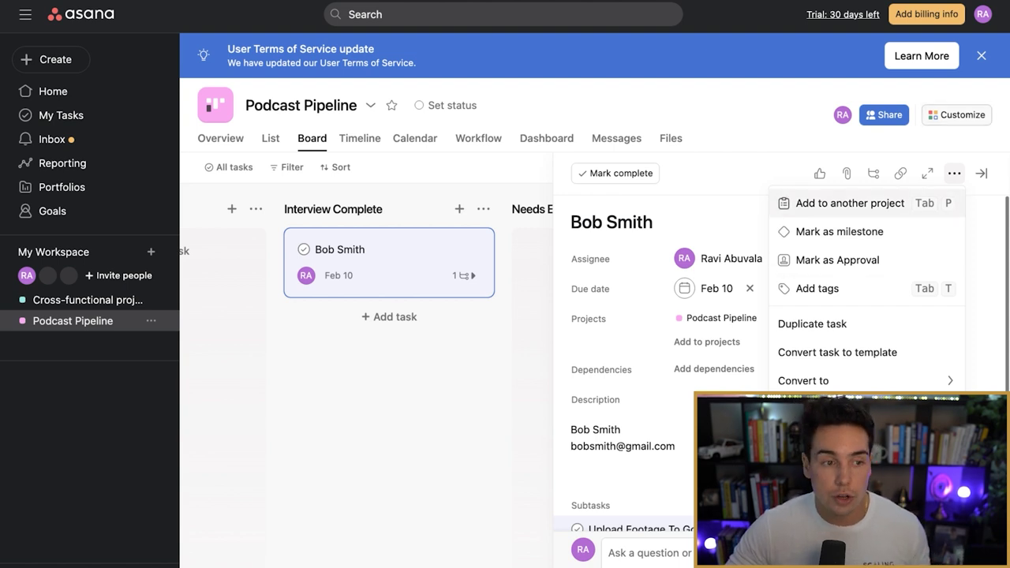
{"action": "left_click", "coordinate": [957, 115]}
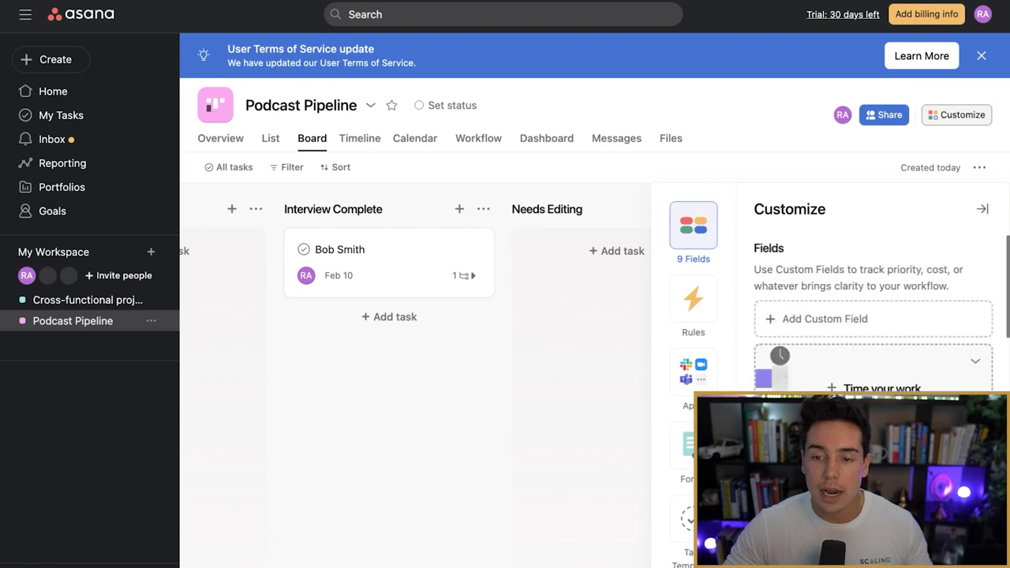
{"action": "scroll", "coordinate": [874, 316], "scroll_direction": "down", "scroll_amount": 3}
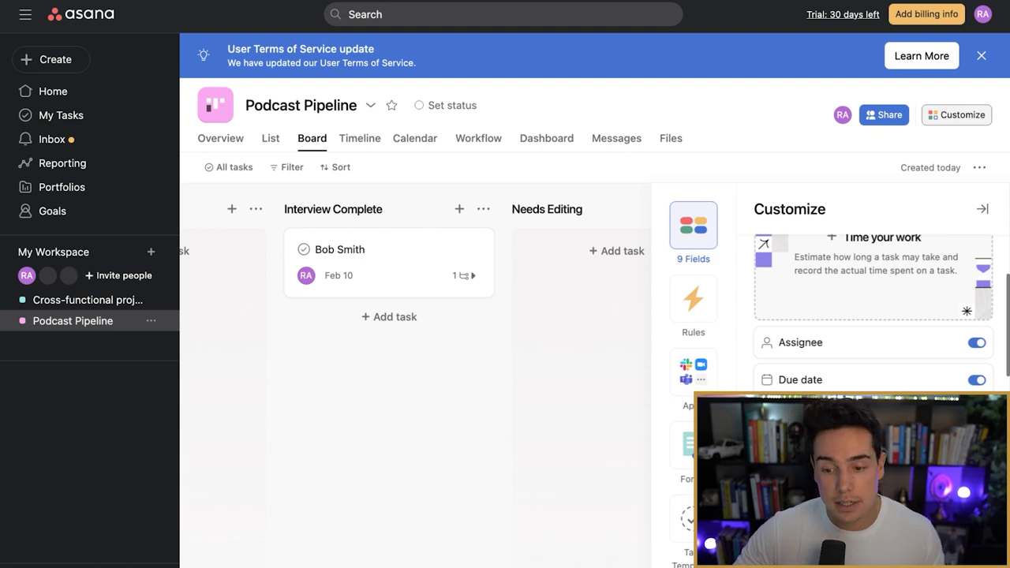
{"action": "scroll", "coordinate": [874, 316], "scroll_direction": "up", "scroll_amount": 1}
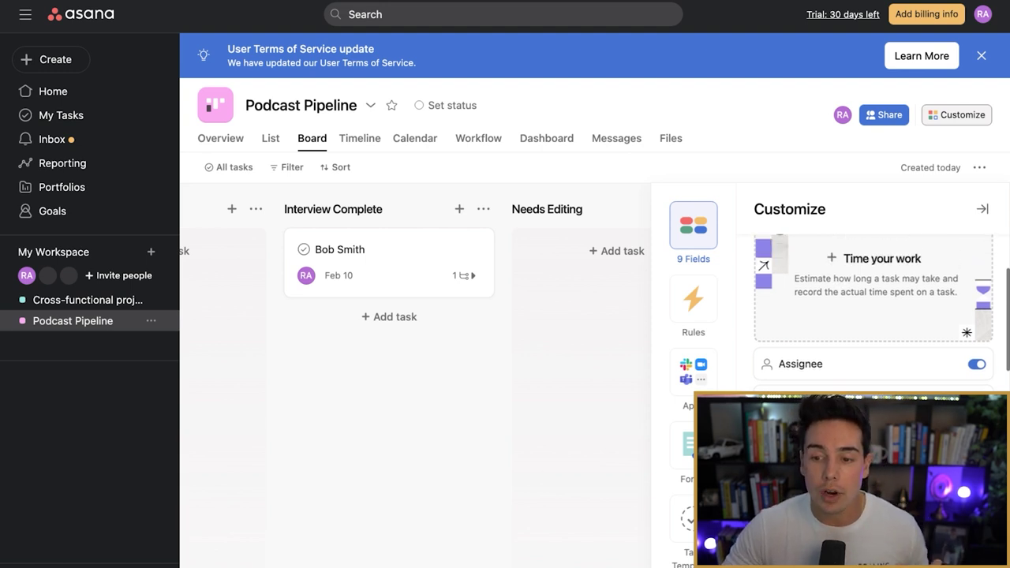
{"action": "scroll", "coordinate": [873, 316], "scroll_direction": "up", "scroll_amount": 2}
{"action": "left_click", "coordinate": [825, 319]}
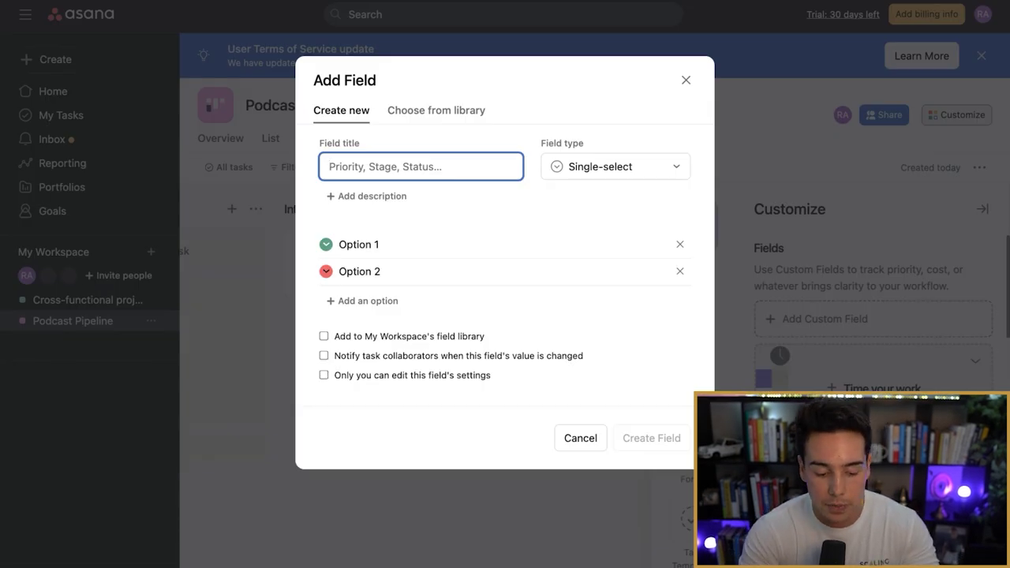
Step: Create a Text custom field titled 'Google Drive Link'
{"action": "type", "text": "Google D"}
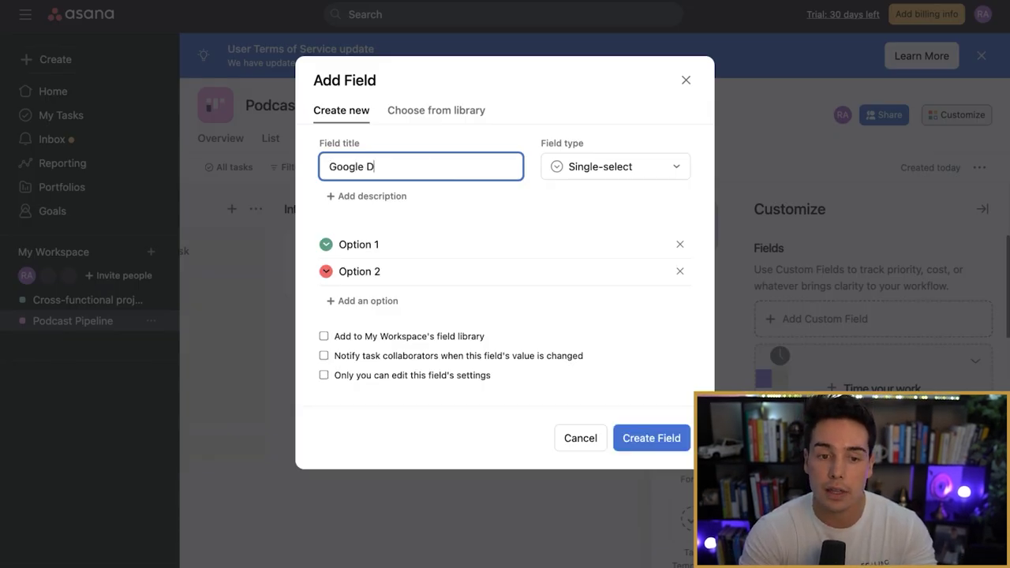
{"action": "type", "text": "rive Link"}
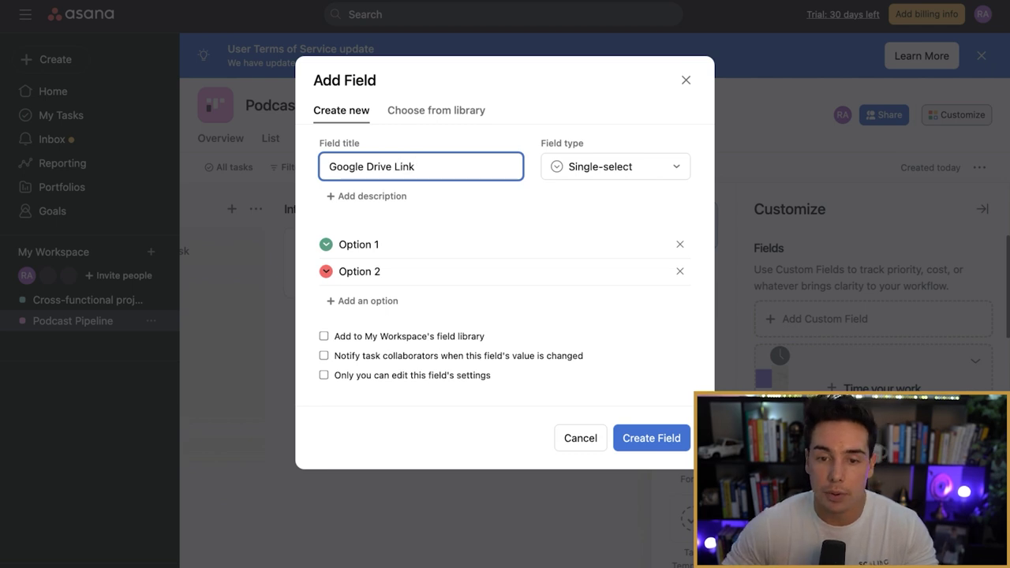
{"action": "left_click", "coordinate": [615, 167]}
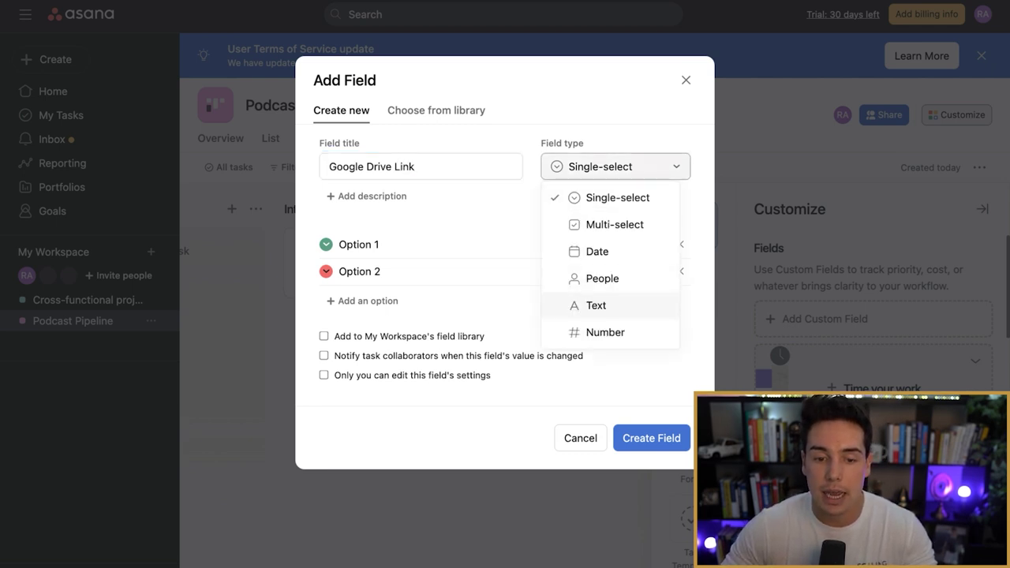
{"action": "left_click", "coordinate": [596, 305]}
{"action": "left_click", "coordinate": [652, 313]}
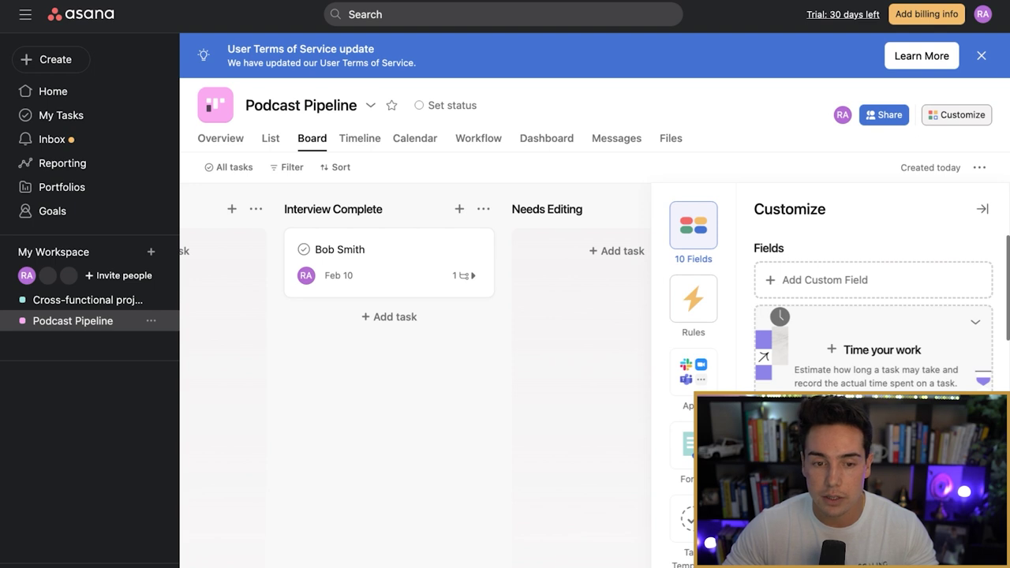
Step: Open the Interview Complete task and start editing its Google Drive Link value
{"action": "scroll", "coordinate": [868, 300], "scroll_direction": "down", "scroll_amount": 3}
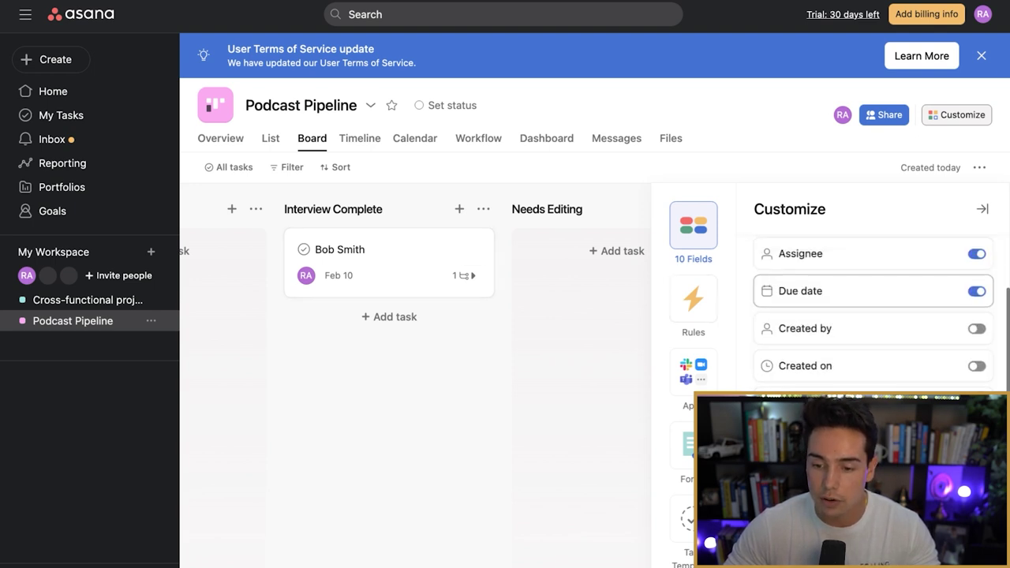
{"action": "scroll", "coordinate": [873, 316], "scroll_direction": "down", "scroll_amount": 3}
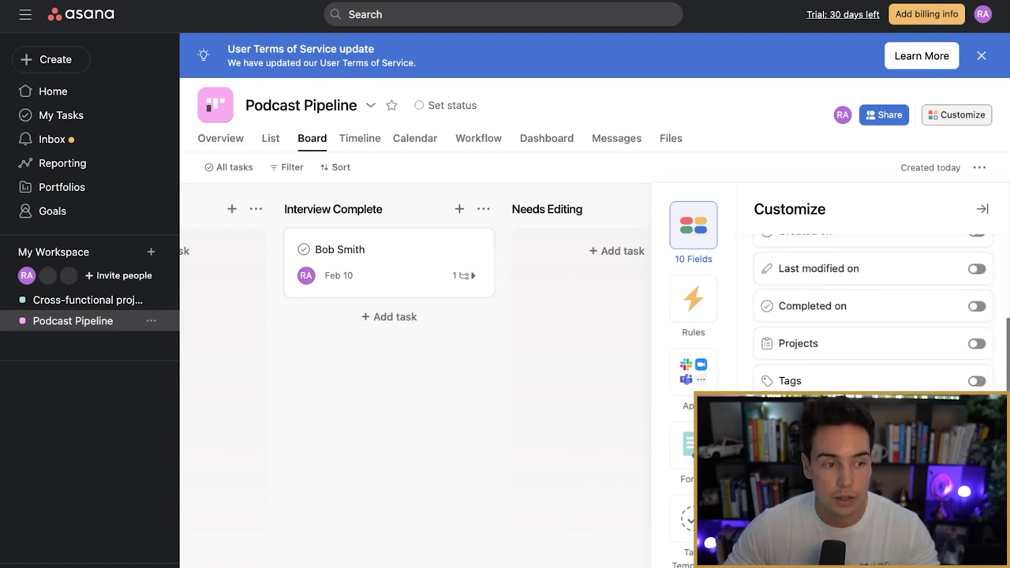
{"action": "scroll", "coordinate": [873, 316], "scroll_direction": "down", "scroll_amount": 5}
{"action": "scroll", "coordinate": [873, 316], "scroll_direction": "up", "scroll_amount": 4}
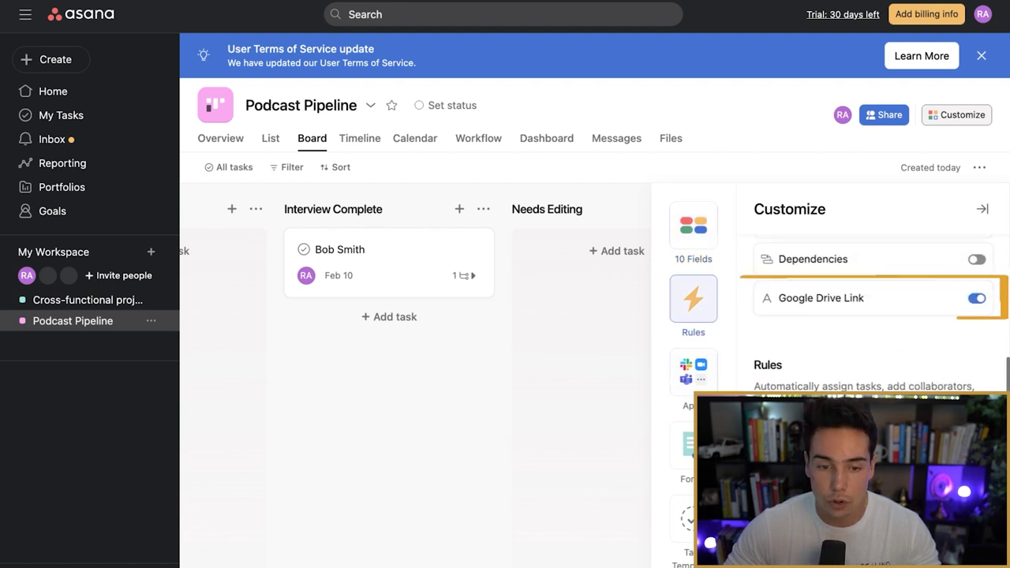
{"action": "left_click", "coordinate": [379, 262]}
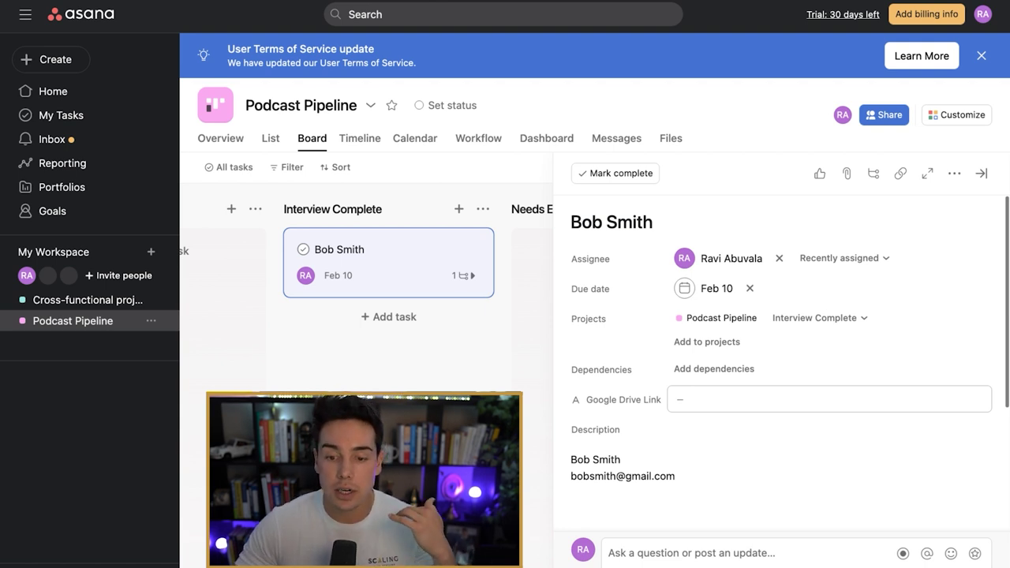
{"action": "left_click", "coordinate": [679, 400]}
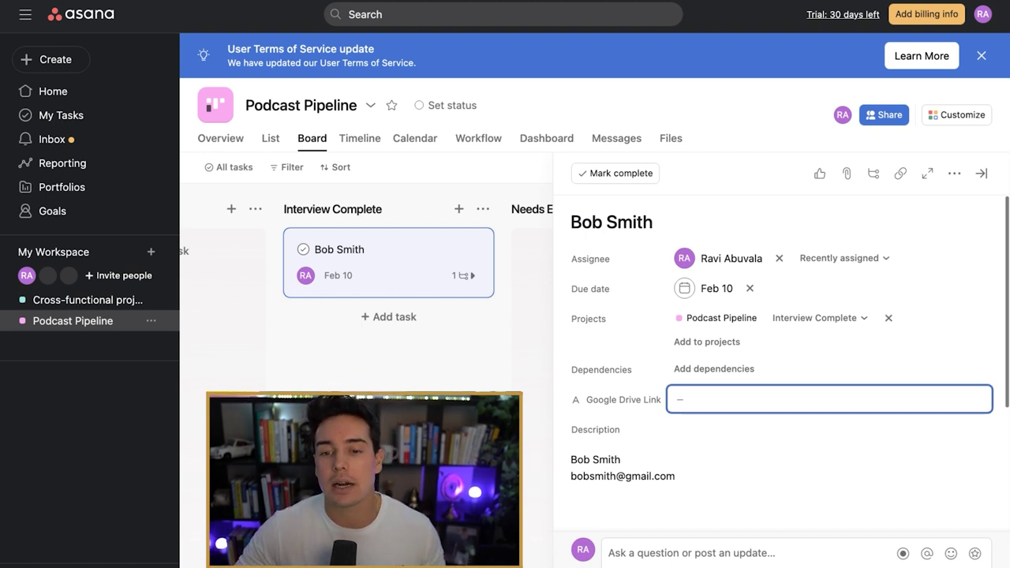
Step: Reopen Customize and start a new template from the Task Templates section
{"action": "left_click", "coordinate": [956, 114]}
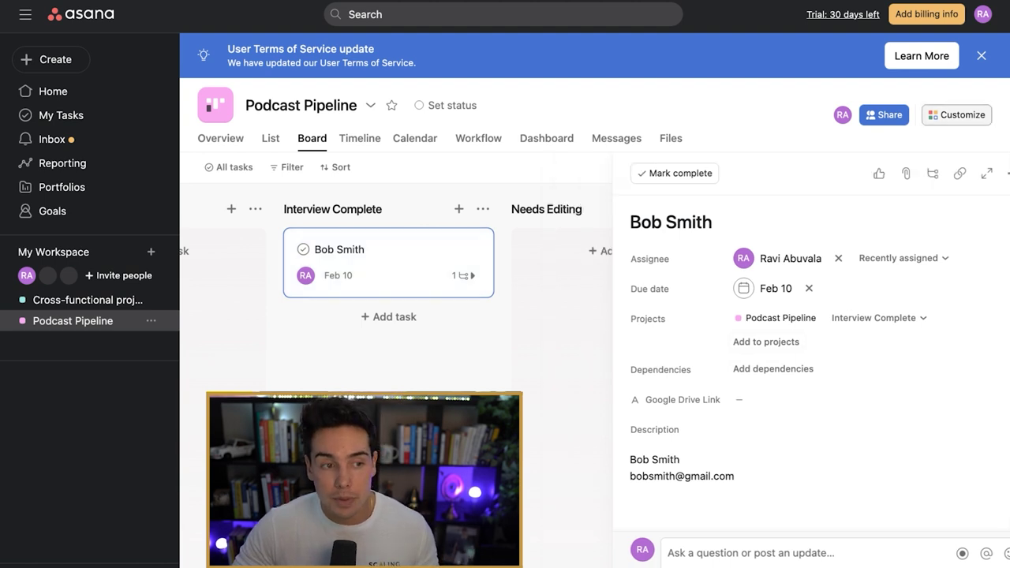
{"action": "scroll", "coordinate": [873, 401], "scroll_direction": "down", "scroll_amount": 5}
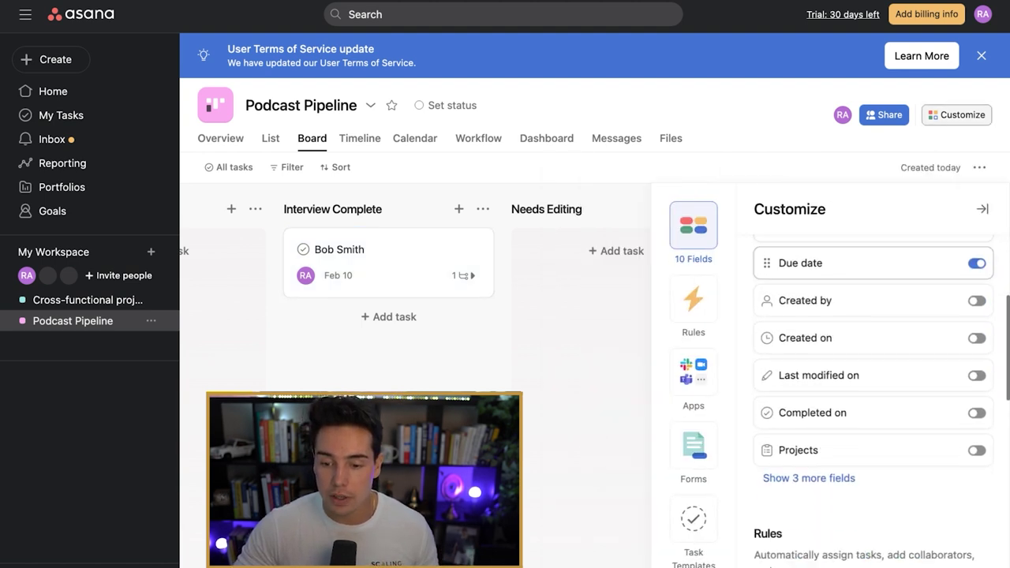
{"action": "scroll", "coordinate": [873, 401], "scroll_direction": "down", "scroll_amount": 10}
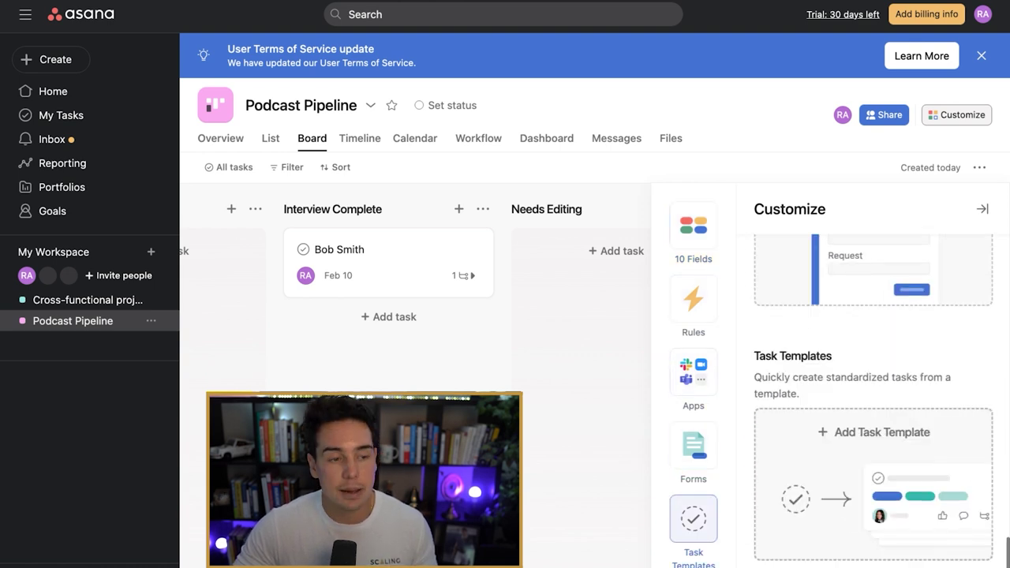
{"action": "left_click", "coordinate": [876, 432]}
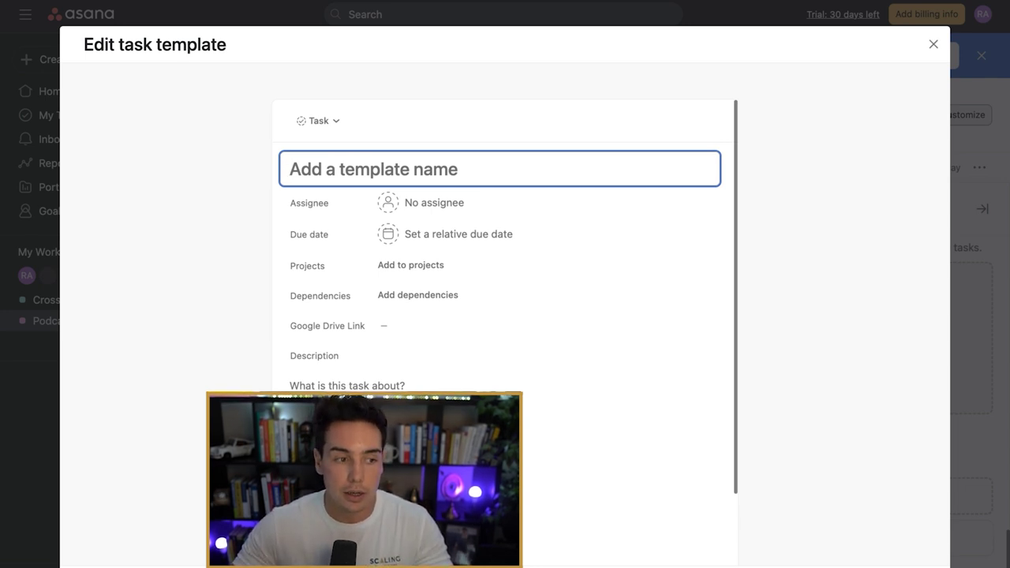
Step: Name the template 'Podcast:' with the NEW emoji, the suggested assignee and a 10-day due date
{"action": "type", "text": "🆕"}
{"action": "type", "text": "P"}
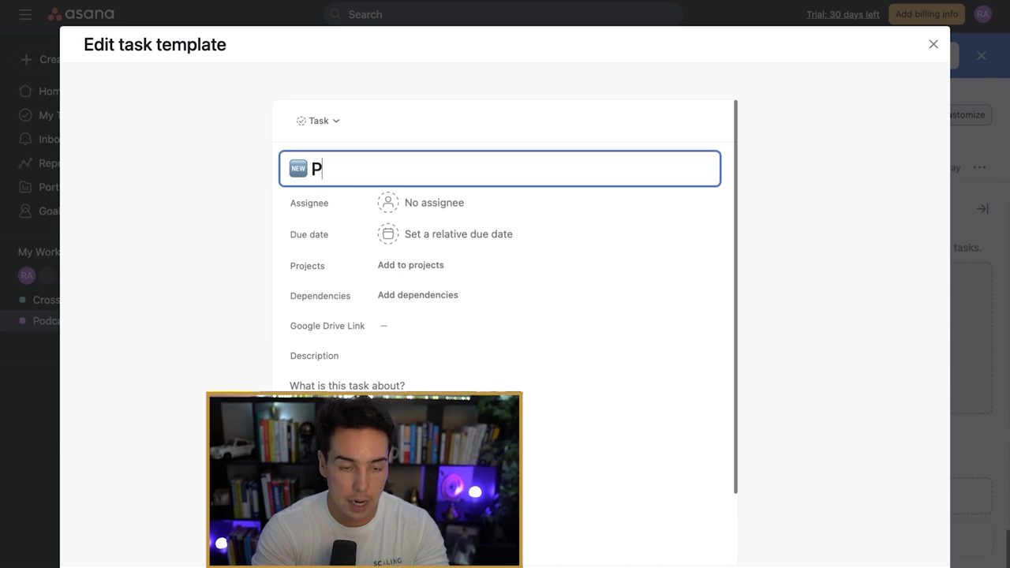
{"action": "type", "text": "odcast:"}
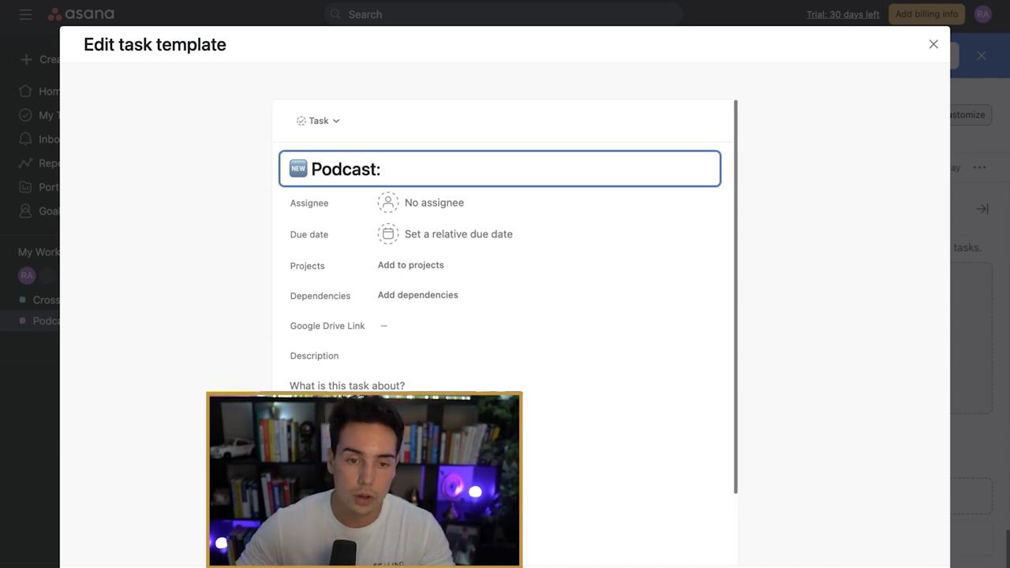
{"action": "left_click", "coordinate": [434, 203]}
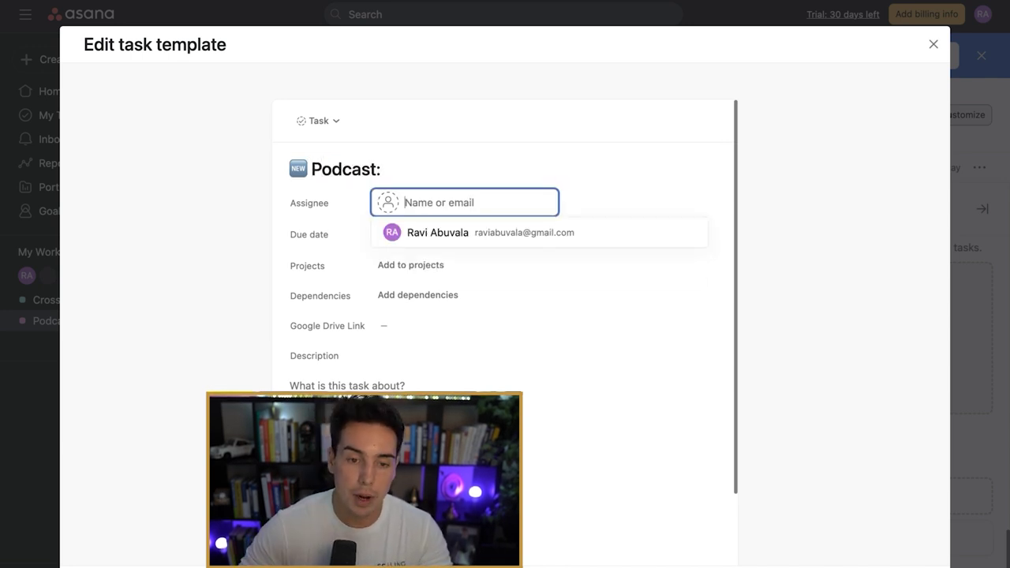
{"action": "key", "text": "Return"}
{"action": "key", "text": "Return"}
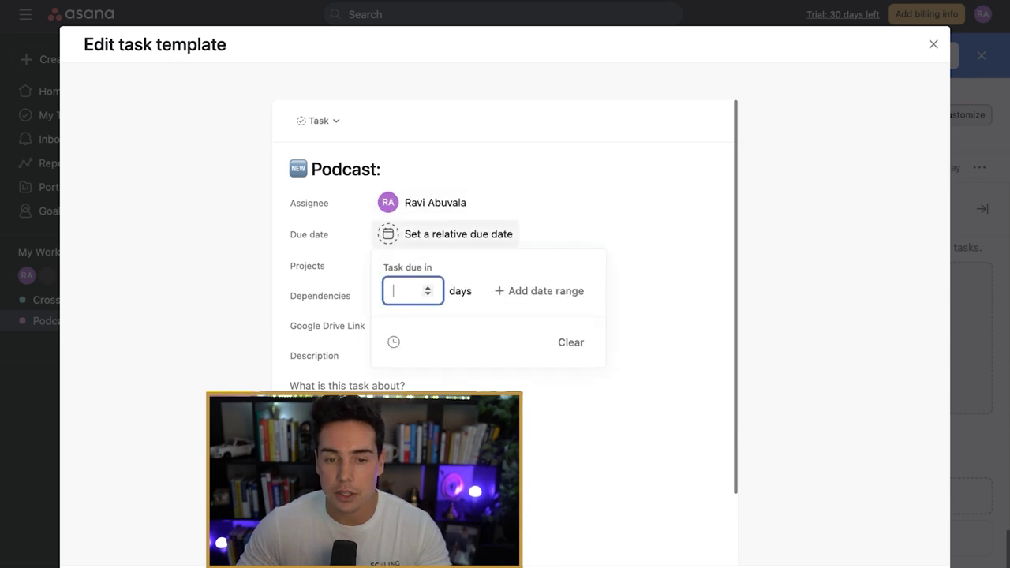
{"action": "type", "text": "10"}
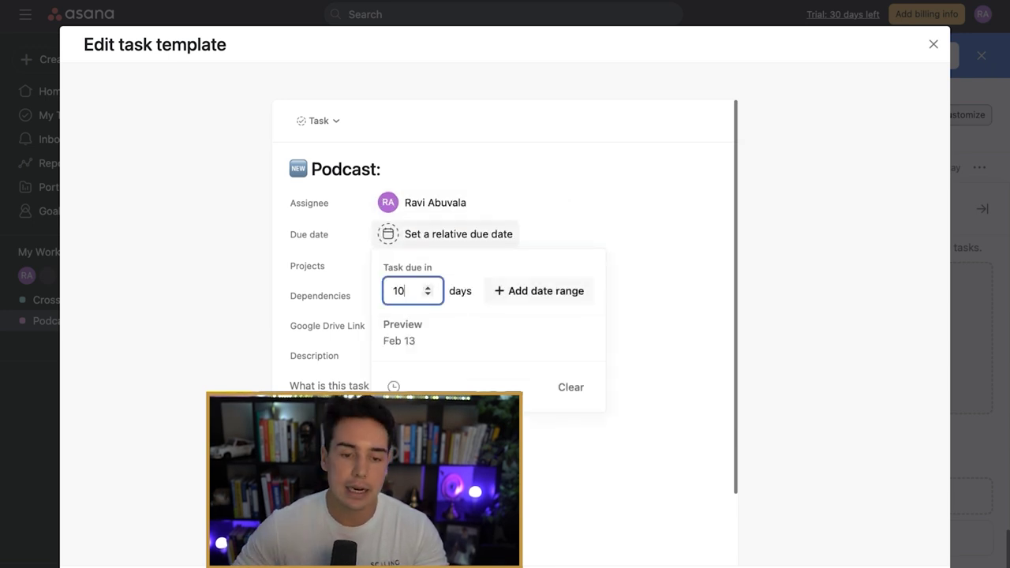
{"action": "key", "text": "Return"}
{"action": "key", "text": "Tab"}
{"action": "key", "text": "Tab"}
{"action": "key", "text": "Tab"}
{"action": "key", "text": "Tab"}
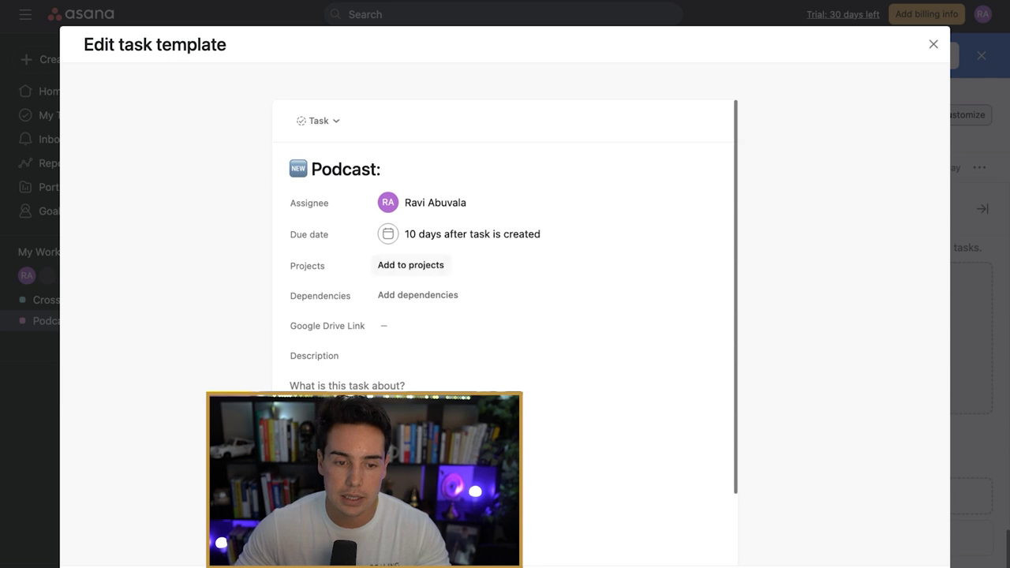
{"action": "key", "text": "Tab"}
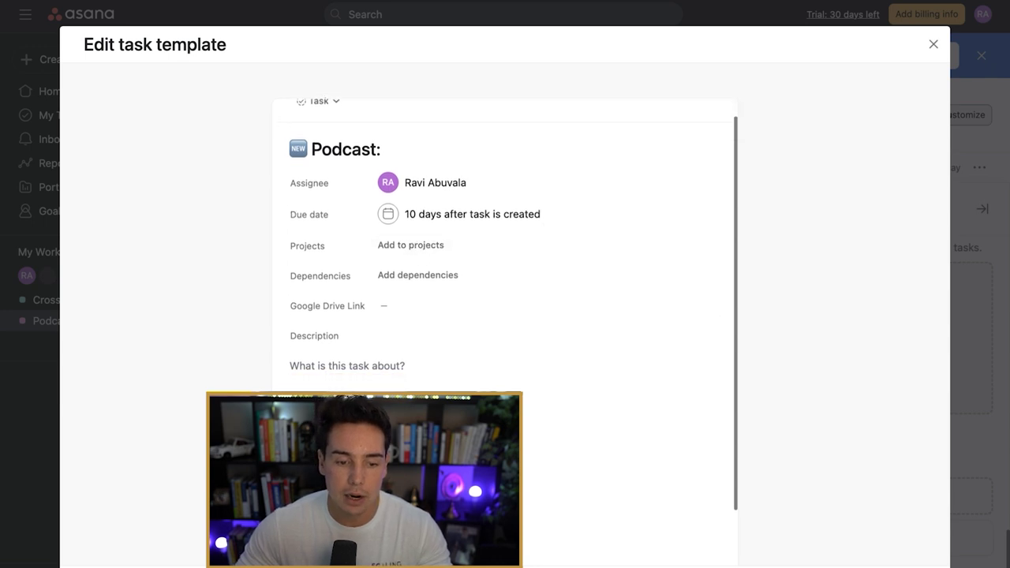
Step: Add the template subtask 'Upload To Google Drive' and close the template editor
{"action": "key", "text": "Return"}
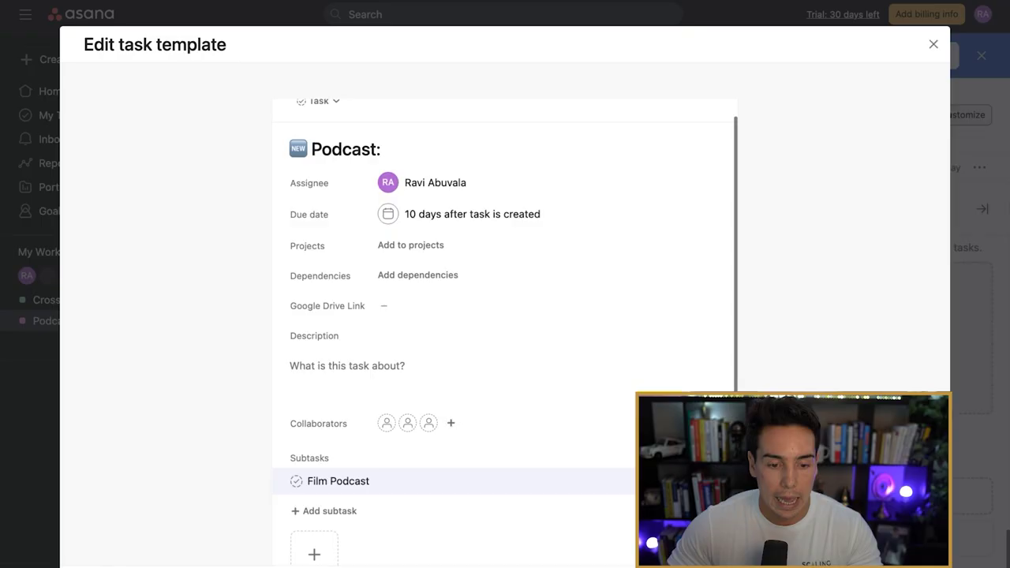
{"action": "key", "text": "Return"}
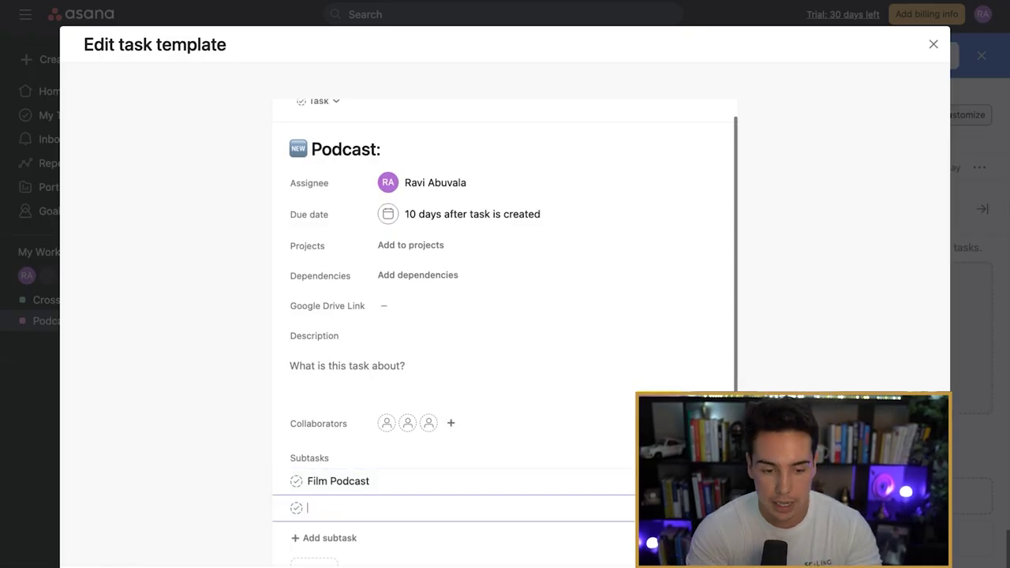
{"action": "type", "text": "Upload "}
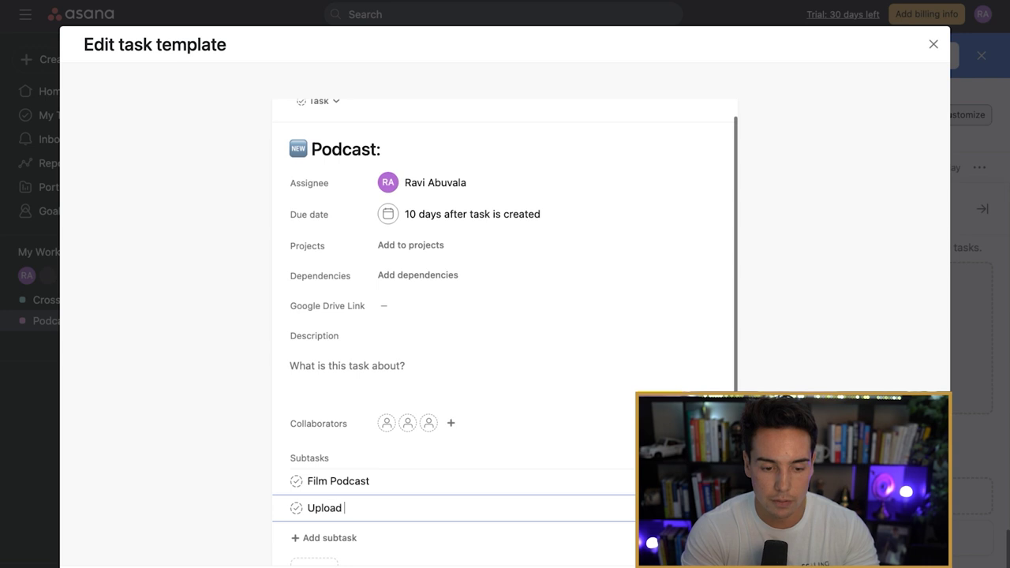
{"action": "type", "text": "To Google Drive"}
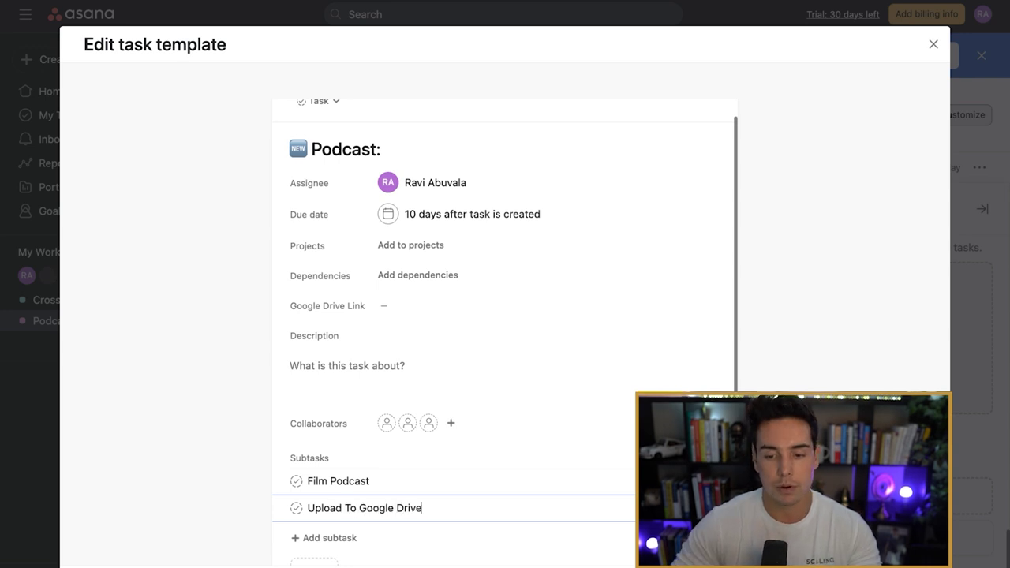
{"action": "key", "text": "Escape"}
{"action": "key", "text": "Escape"}
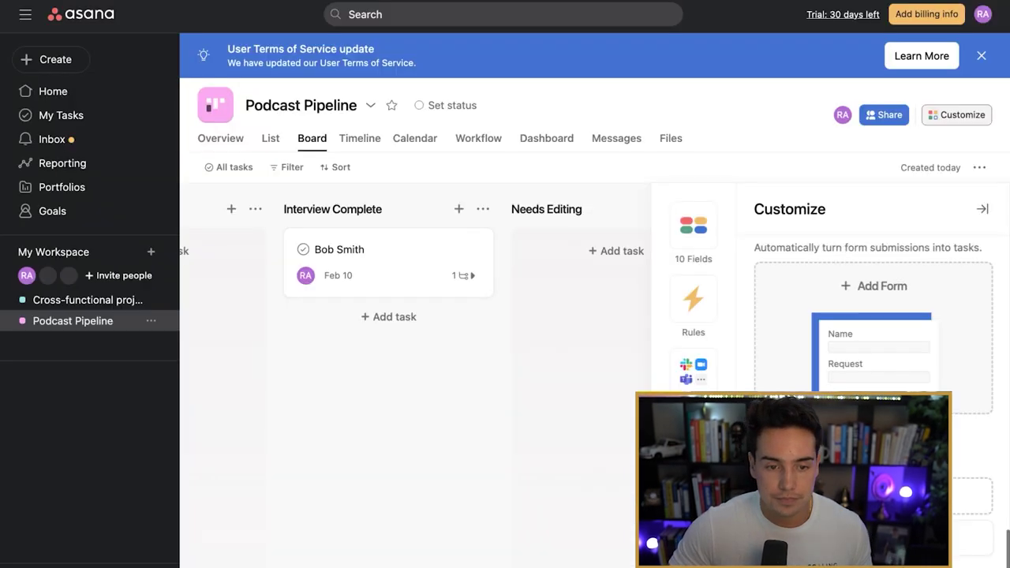
{"action": "key", "text": "Escape"}
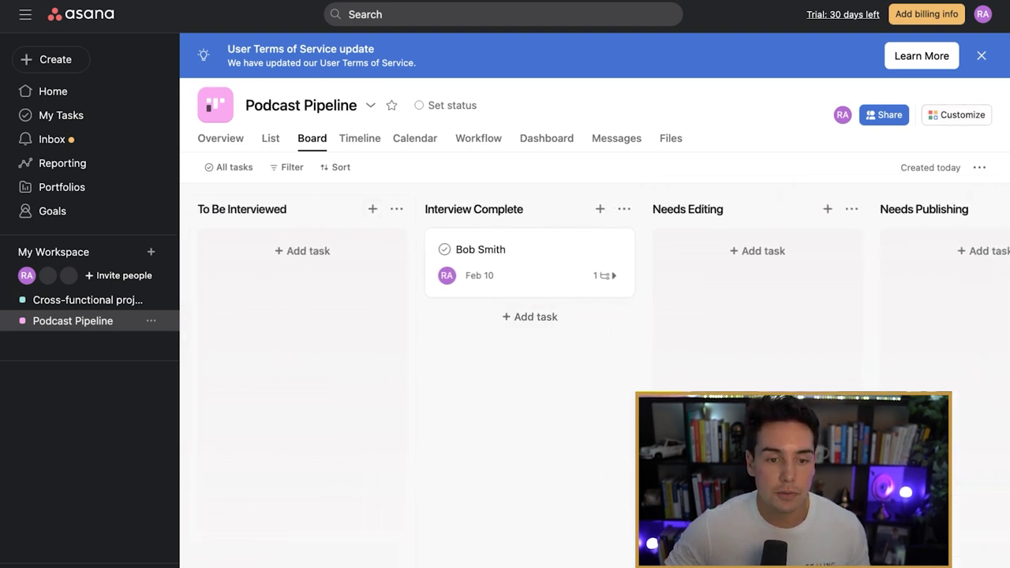
Step: Add a 'Podcast:' template task to To Be Interviewed and append the guest's name to its title
{"action": "left_click", "coordinate": [372, 209]}
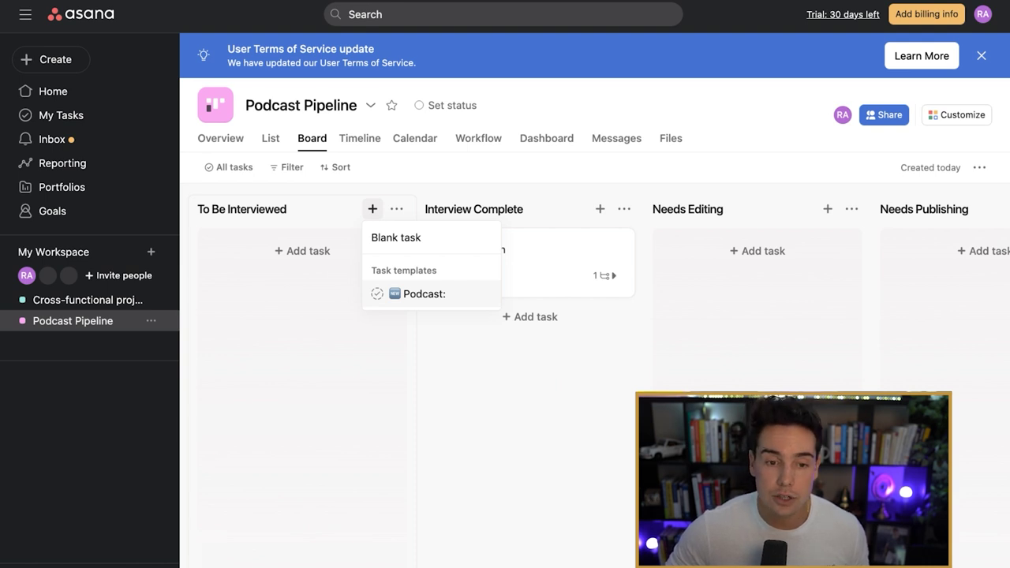
{"action": "left_click", "coordinate": [419, 294]}
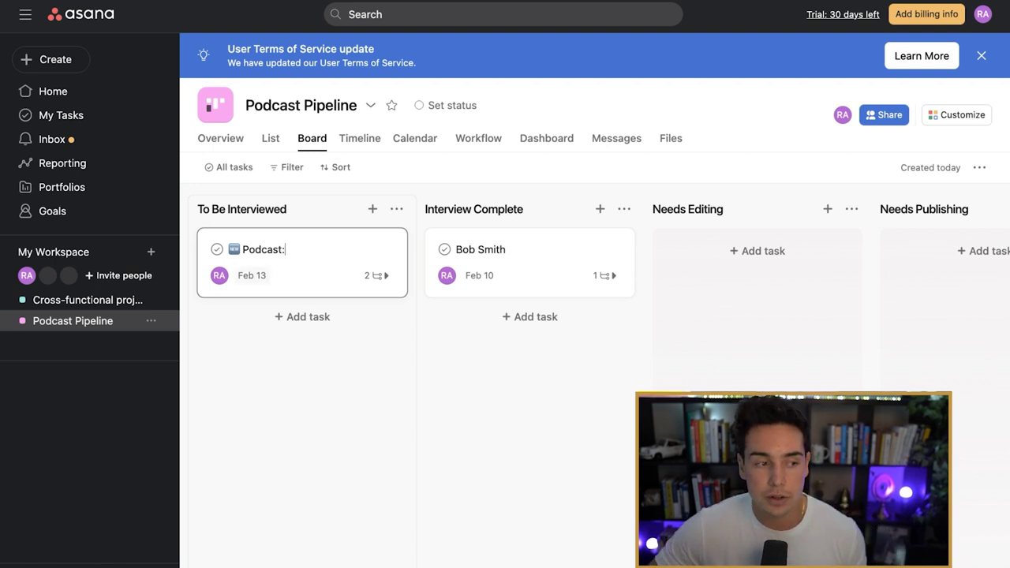
{"action": "mouse_move", "coordinate": [219, 275]}
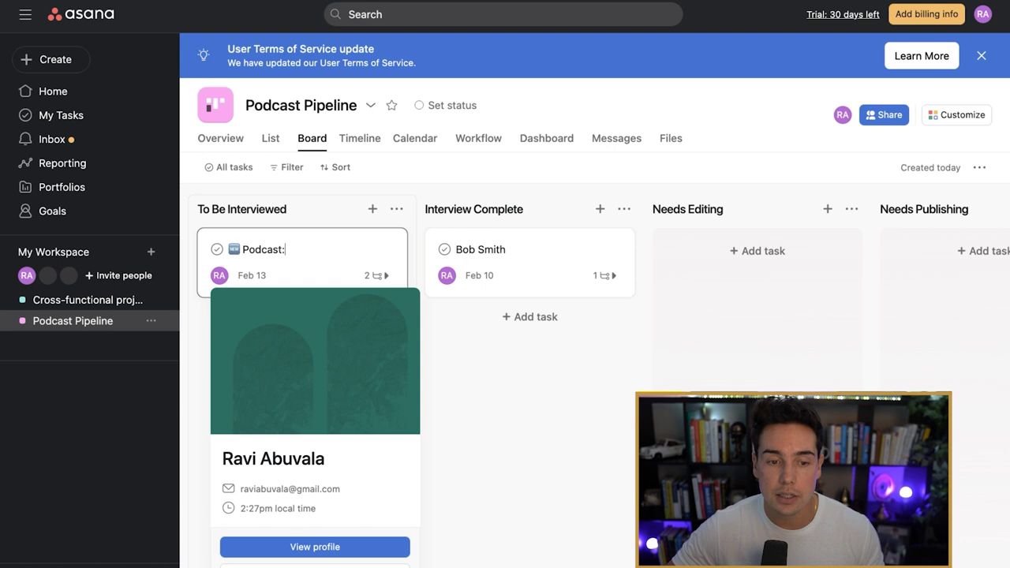
{"action": "left_click", "coordinate": [300, 265]}
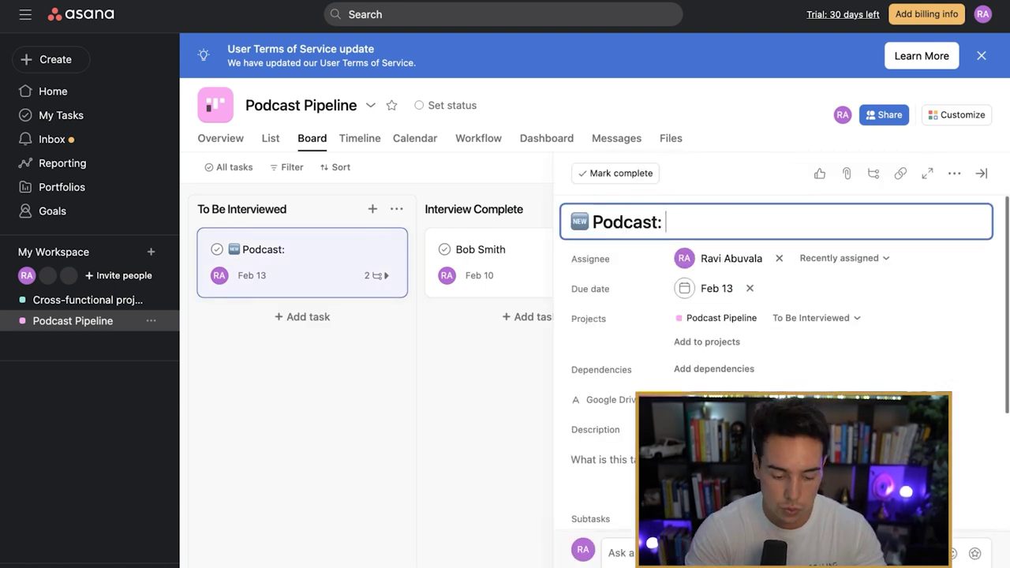
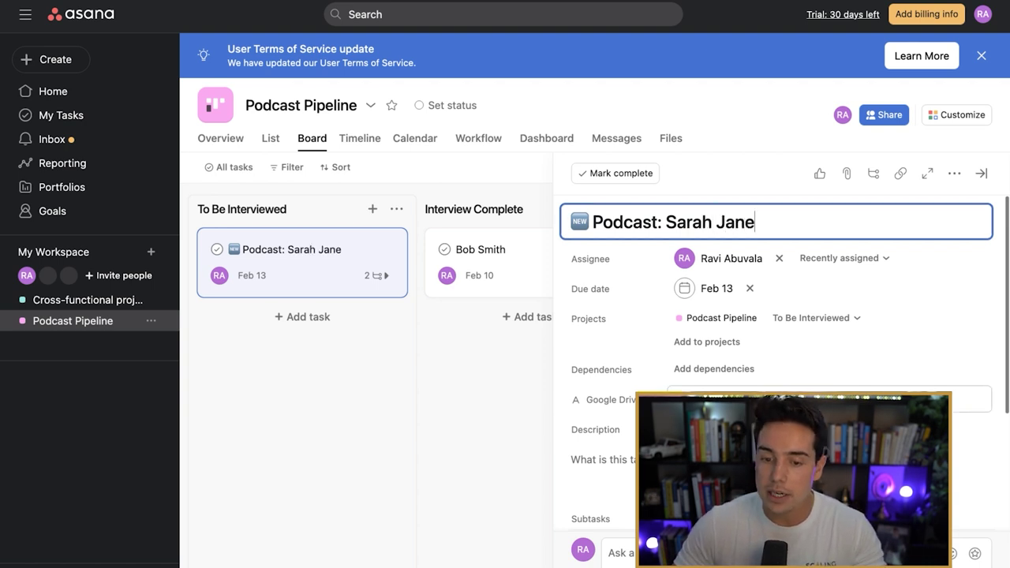
{"action": "scroll", "coordinate": [781, 360], "scroll_direction": "down", "scroll_amount": 3}
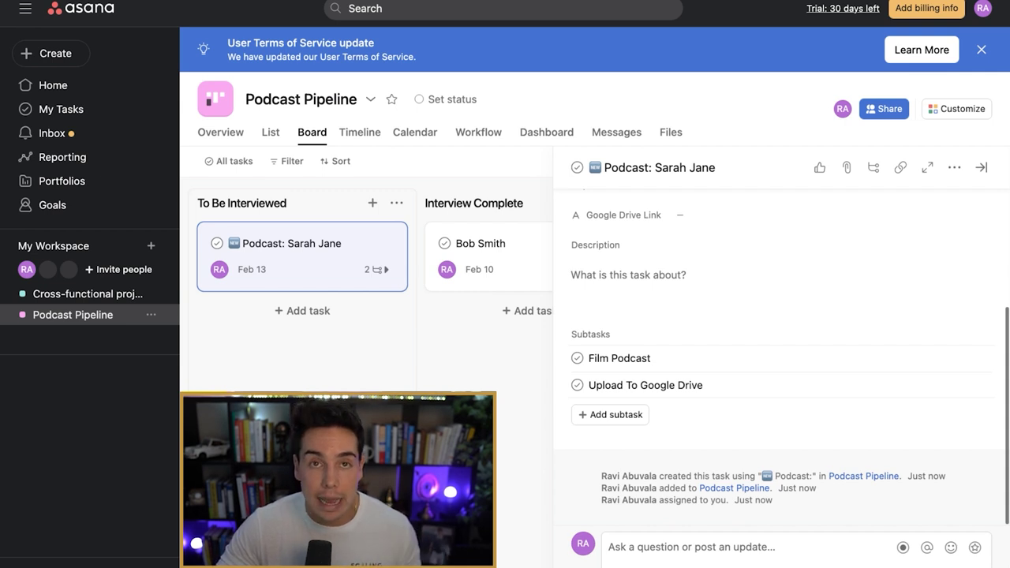
{"action": "left_click", "coordinate": [710, 547]}
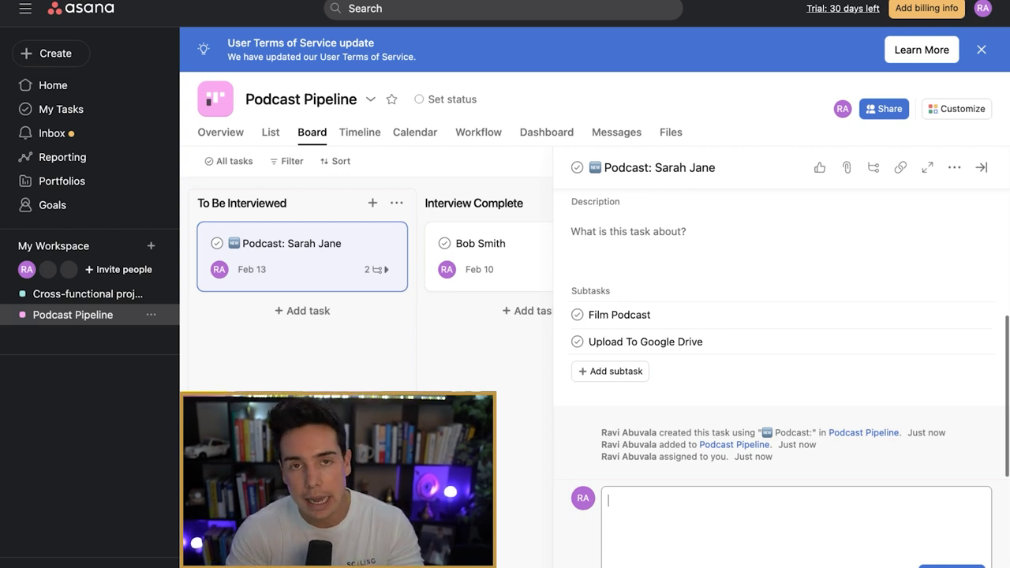
{"action": "type", "text": "@Jack"}
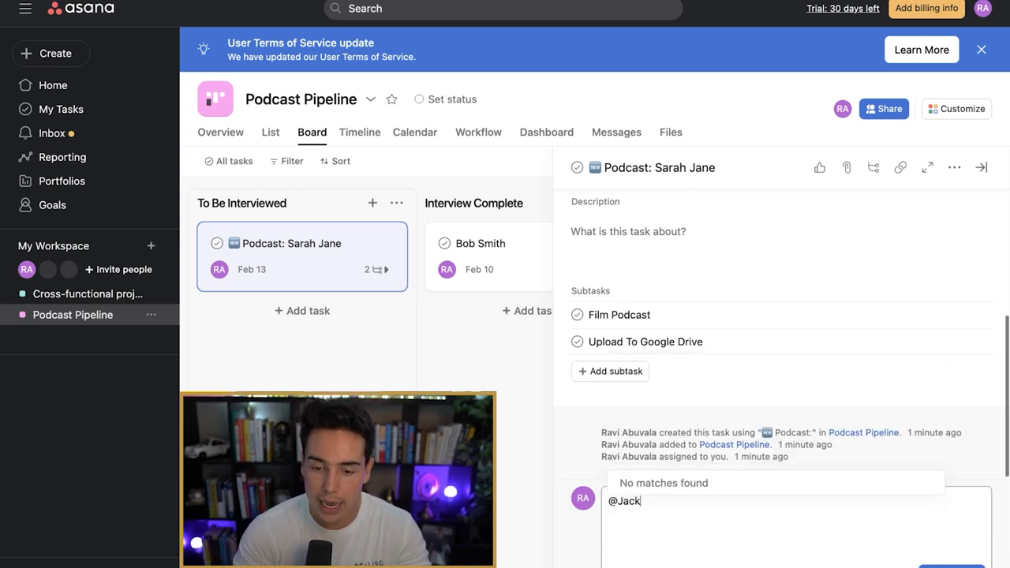
{"action": "type", "text": " can"}
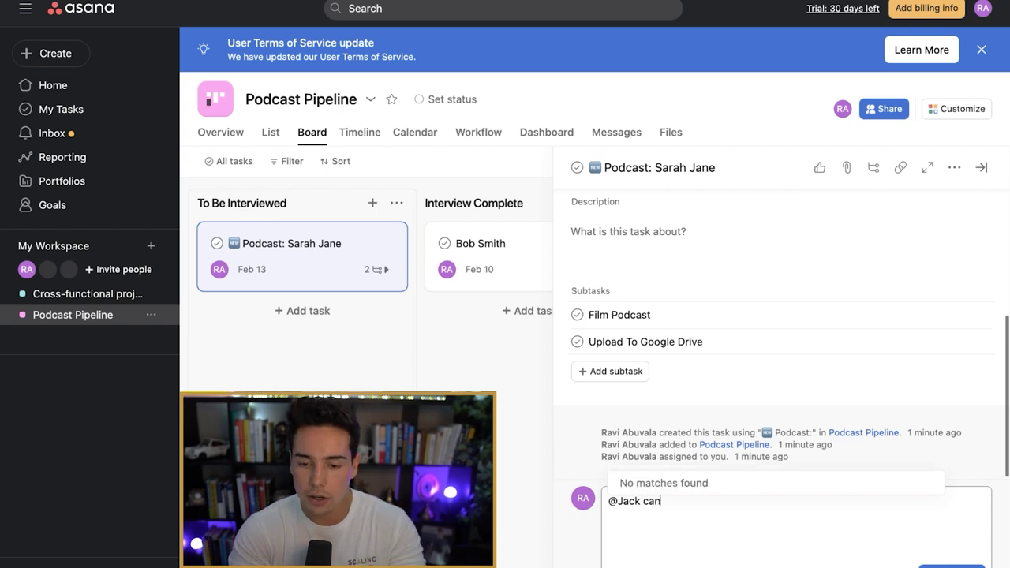
{"action": "type", "text": " you check this ou"}
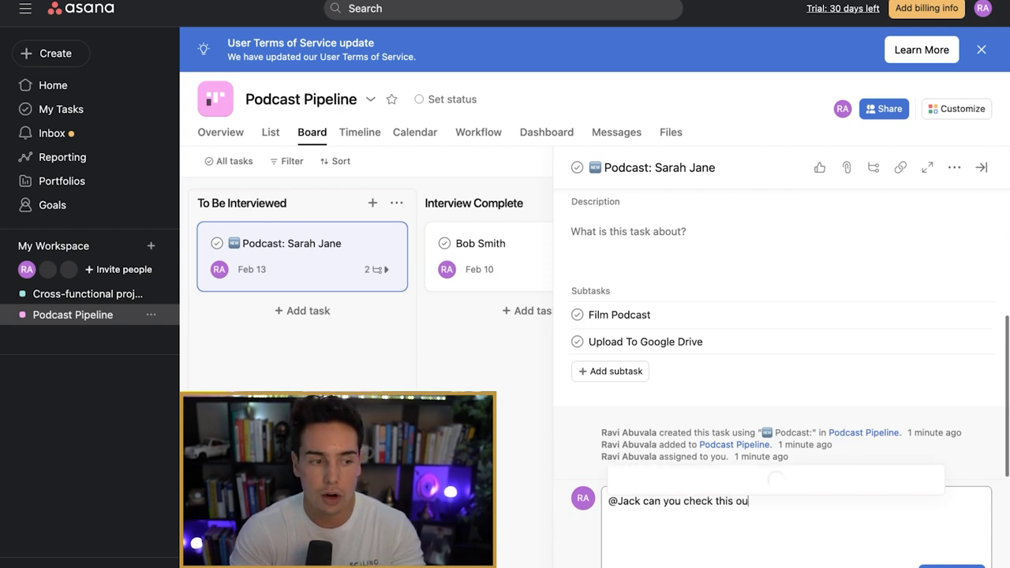
{"action": "type", "text": "t when you have a moment/"}
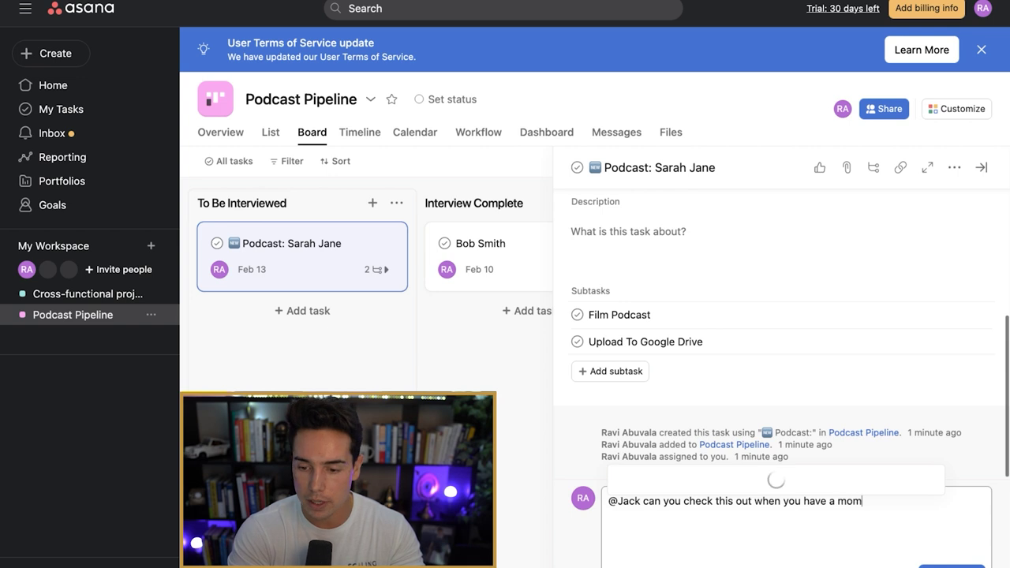
{"action": "key", "text": "Return"}
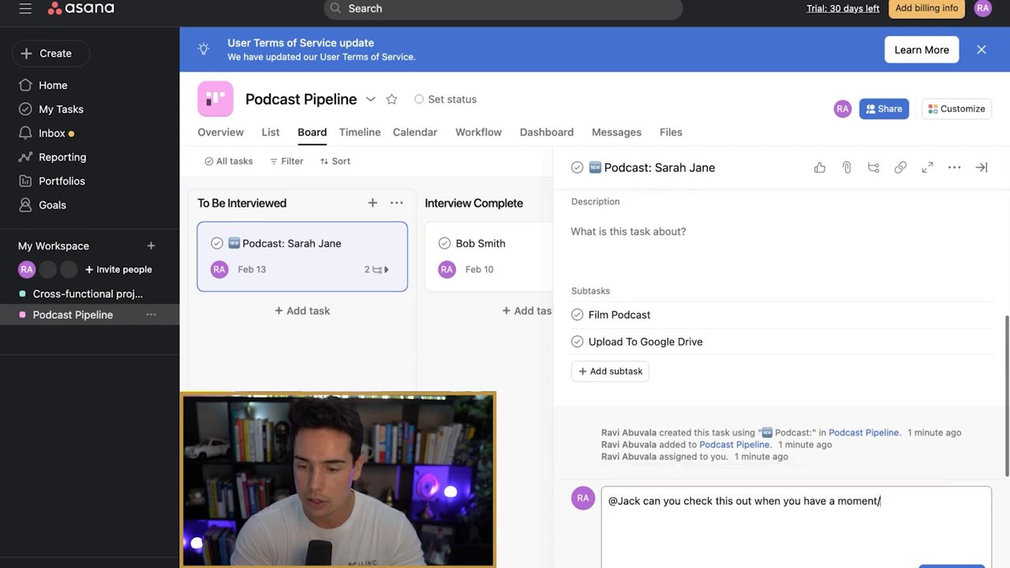
{"action": "key", "text": "BackSpace"}
{"action": "type", "text": "?"}
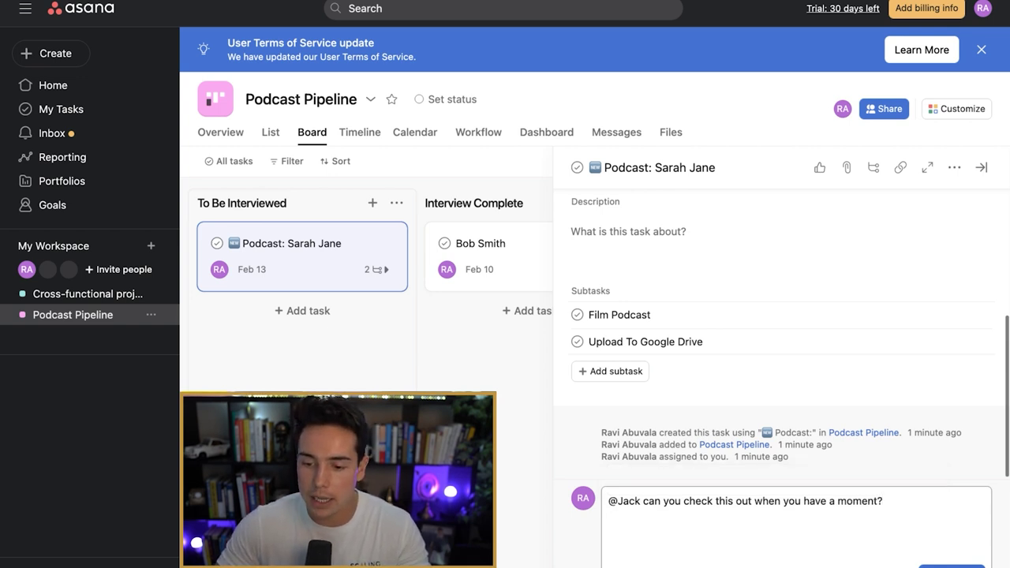
{"action": "key", "text": "super+Return"}
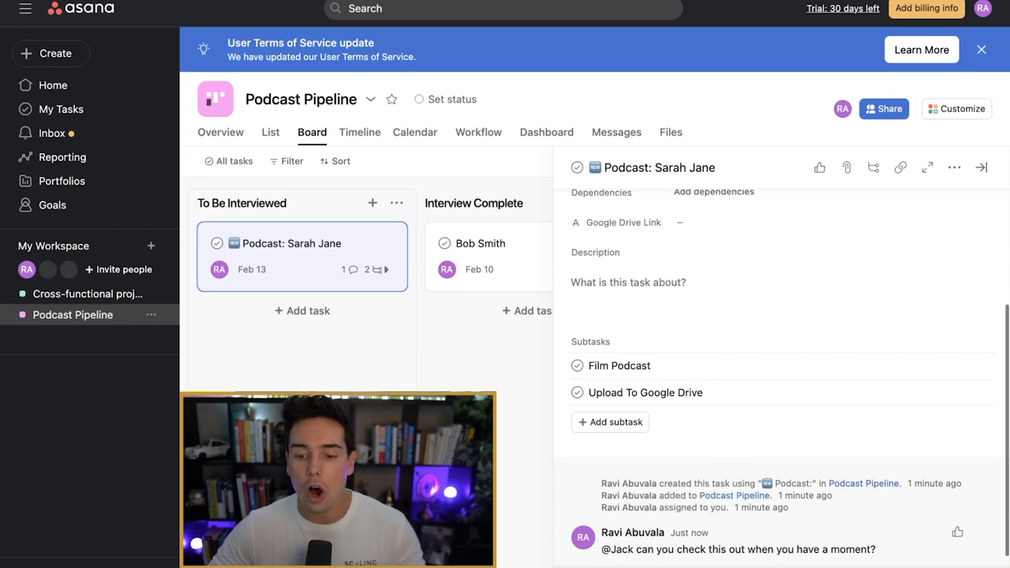
Step: Review the task's activity, then go to the Home page
{"action": "scroll", "coordinate": [781, 474], "scroll_direction": "down", "scroll_amount": 1}
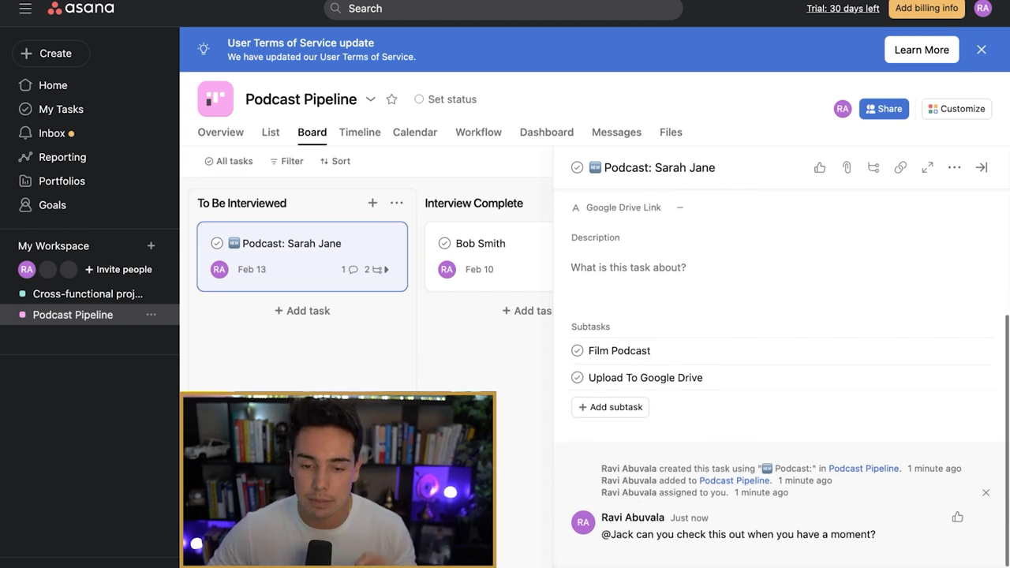
{"action": "left_click_drag", "start_coordinate": [602, 468], "coordinate": [790, 493]}
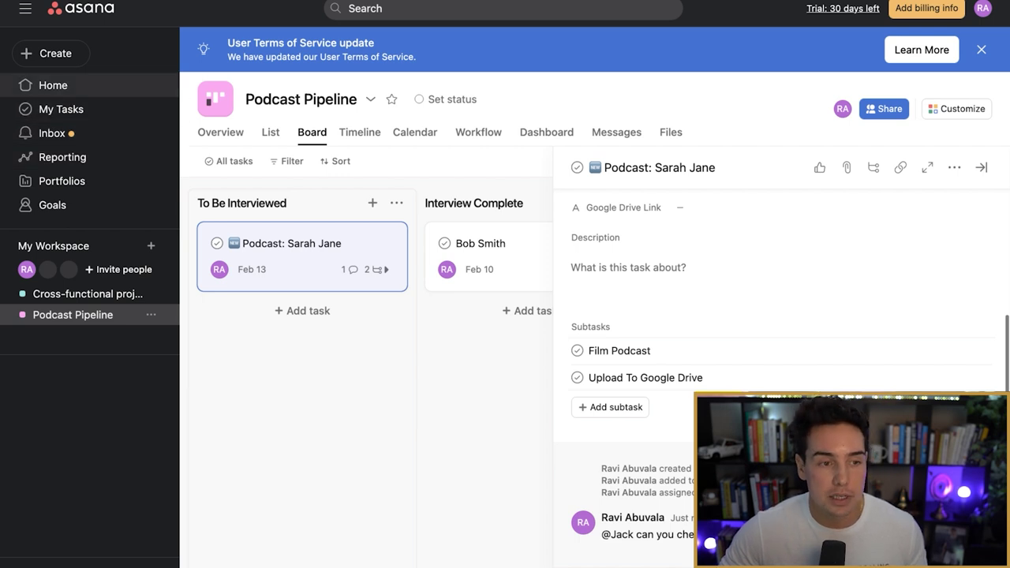
{"action": "left_click", "coordinate": [53, 85]}
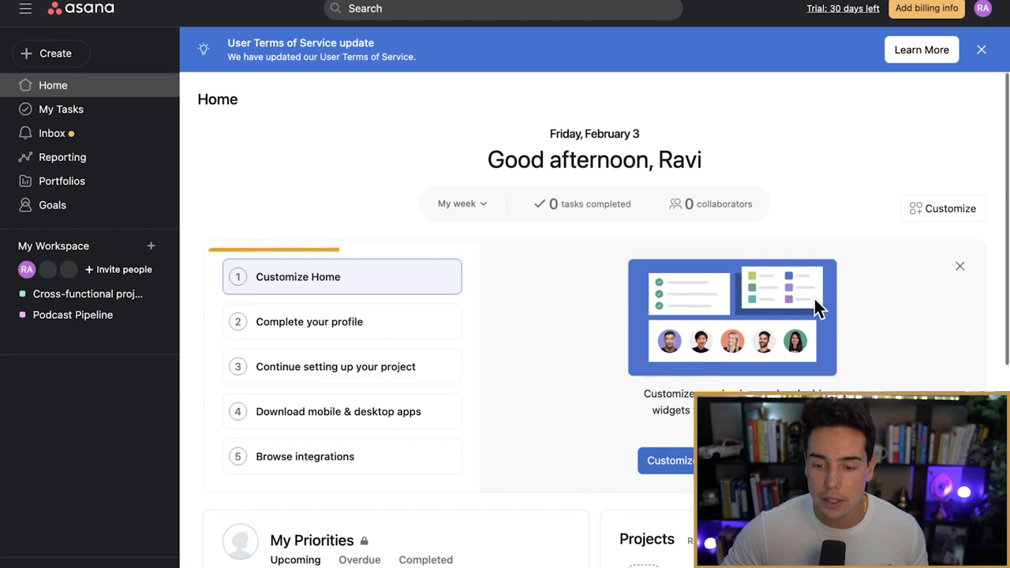
Step: Dismiss the onboarding steps card on the Home page
{"action": "left_click", "coordinate": [943, 208]}
{"action": "scroll", "coordinate": [394, 355], "scroll_direction": "down", "scroll_amount": 5}
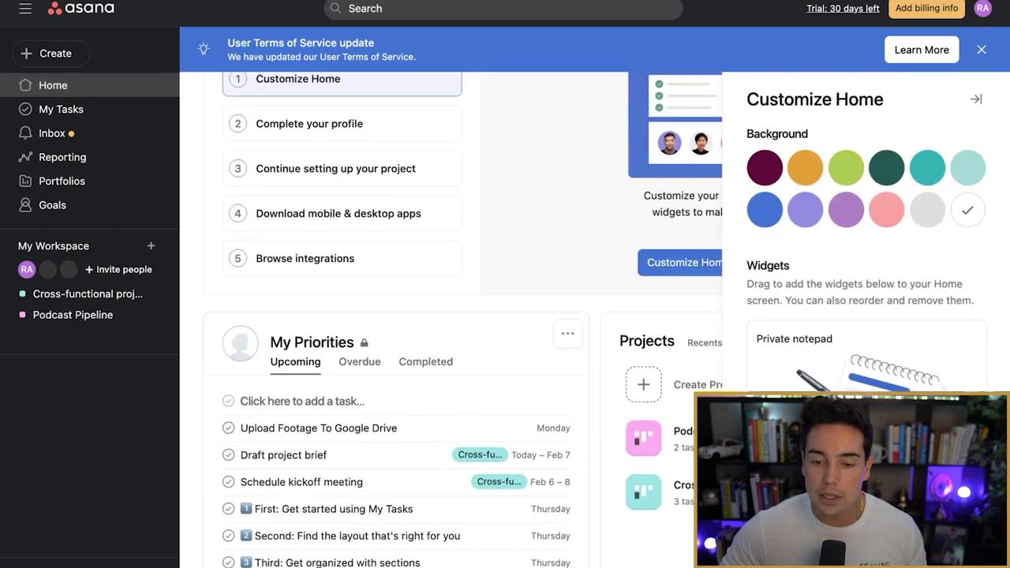
{"action": "key", "text": "Escape"}
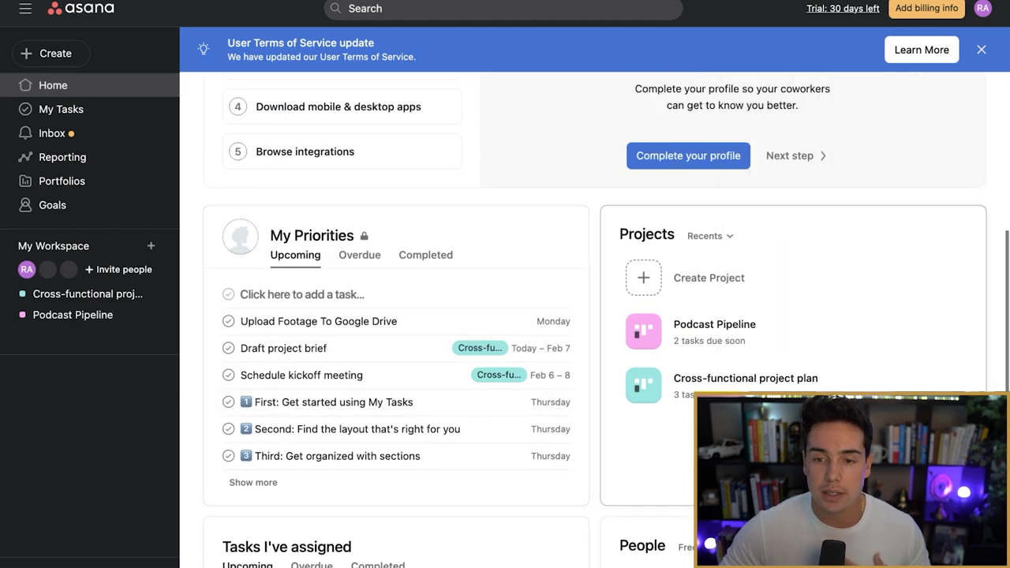
{"action": "scroll", "coordinate": [592, 315], "scroll_direction": "up", "scroll_amount": 3}
{"action": "left_click", "coordinate": [960, 194]}
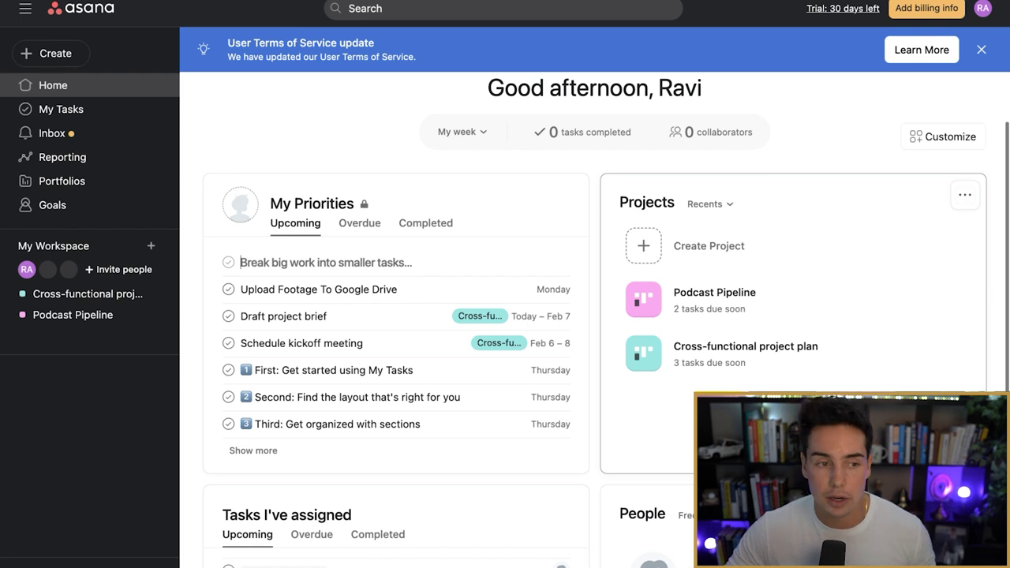
Step: Remove the Projects, Tasks I've assigned and People widgets from Home
{"action": "left_click", "coordinate": [965, 194]}
{"action": "left_click", "coordinate": [901, 284]}
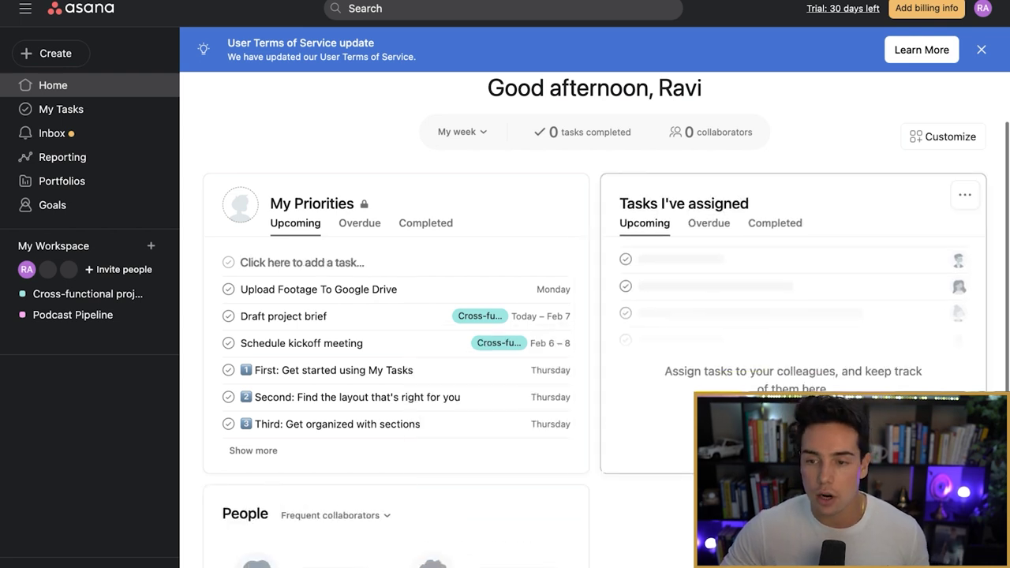
{"action": "left_click", "coordinate": [964, 194]}
{"action": "left_click", "coordinate": [872, 317]}
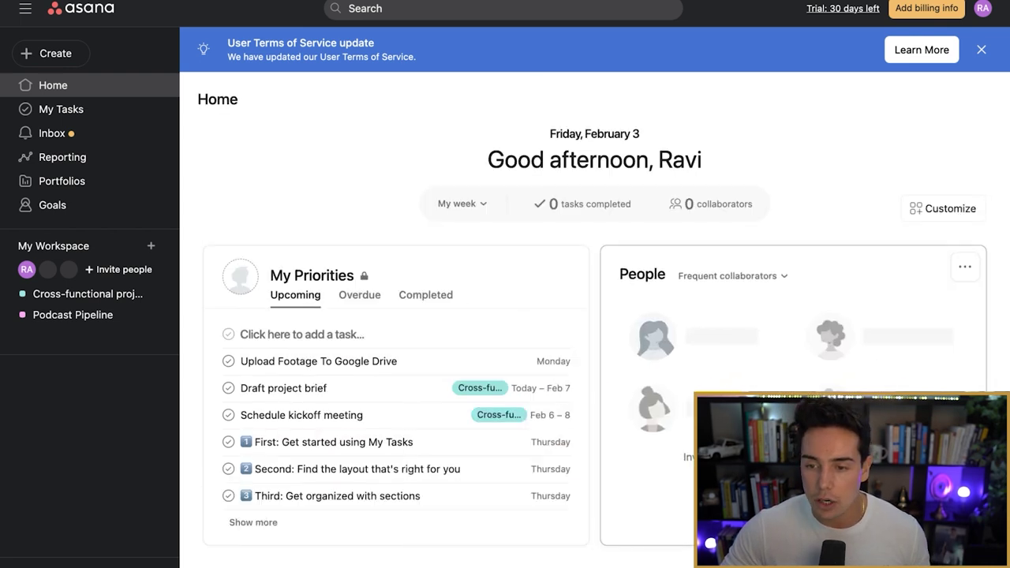
{"action": "left_click", "coordinate": [964, 266]}
{"action": "left_click", "coordinate": [901, 355]}
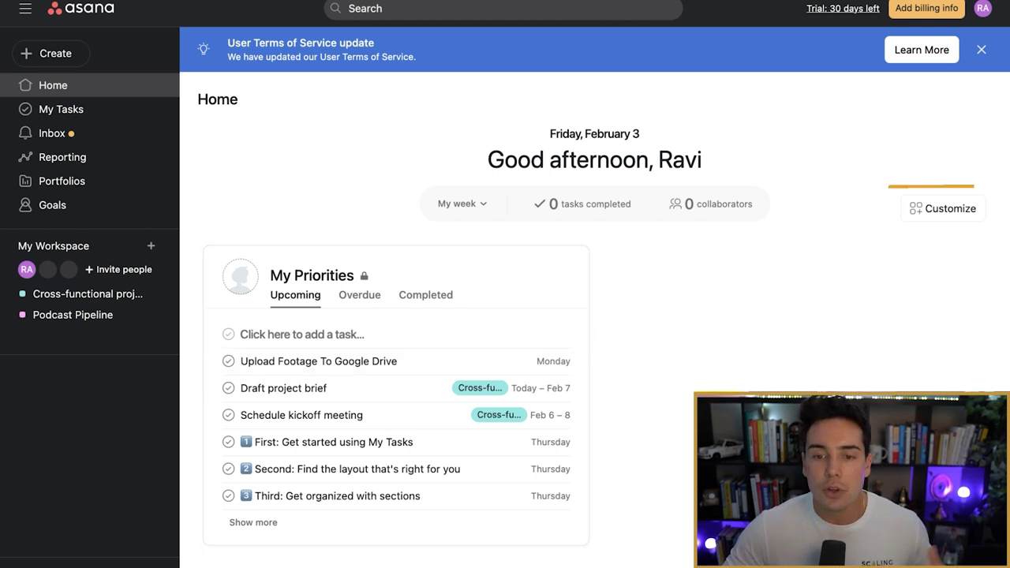
{"action": "left_click", "coordinate": [944, 209]}
{"action": "scroll", "coordinate": [865, 237], "scroll_direction": "down", "scroll_amount": 2}
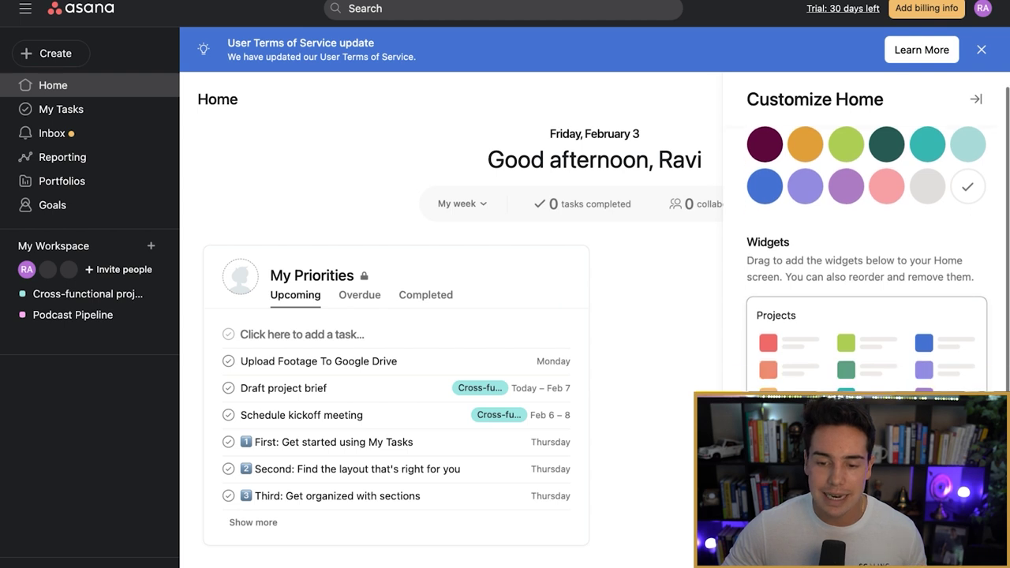
{"action": "scroll", "coordinate": [866, 236], "scroll_direction": "down", "scroll_amount": 1}
{"action": "left_click_drag", "start_coordinate": [789, 442], "coordinate": [681, 379]}
{"action": "key", "text": "Escape"}
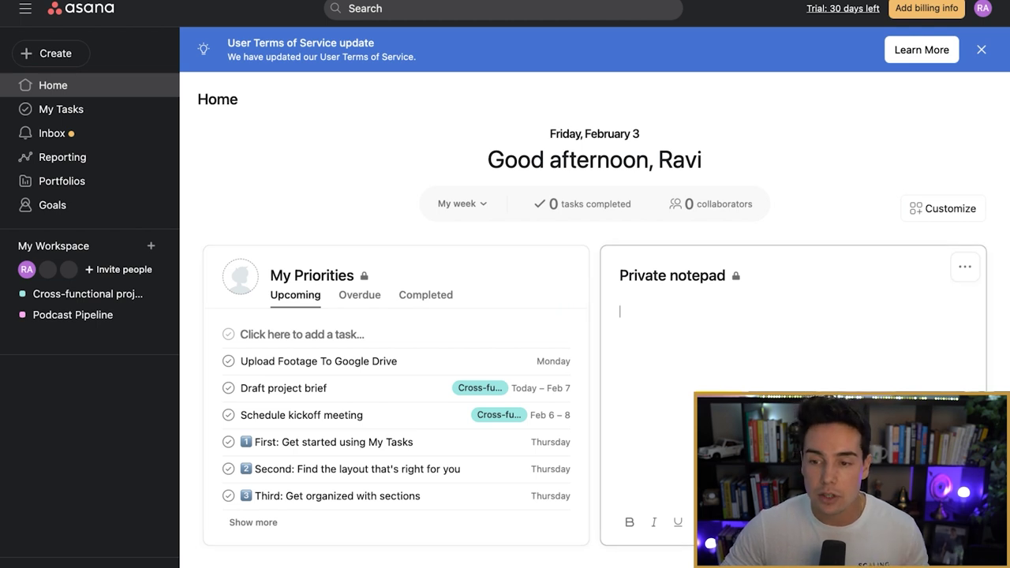
{"action": "left_click", "coordinate": [965, 267]}
{"action": "left_click", "coordinate": [914, 354]}
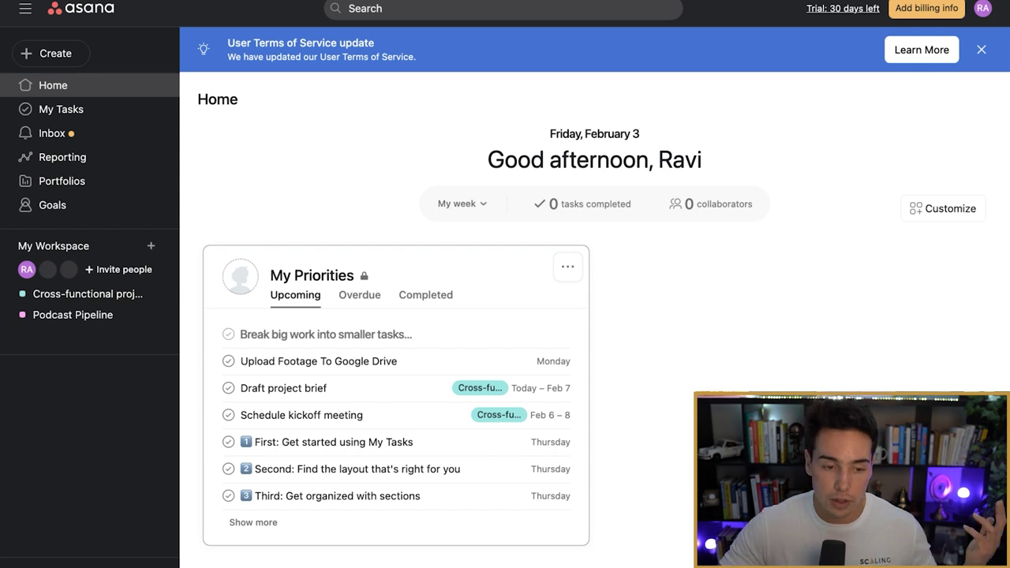
Step: Add a My Priorities task to subscribe to the presenter's YouTube channel, due Today, no project
{"action": "type", "text": "Sub"}
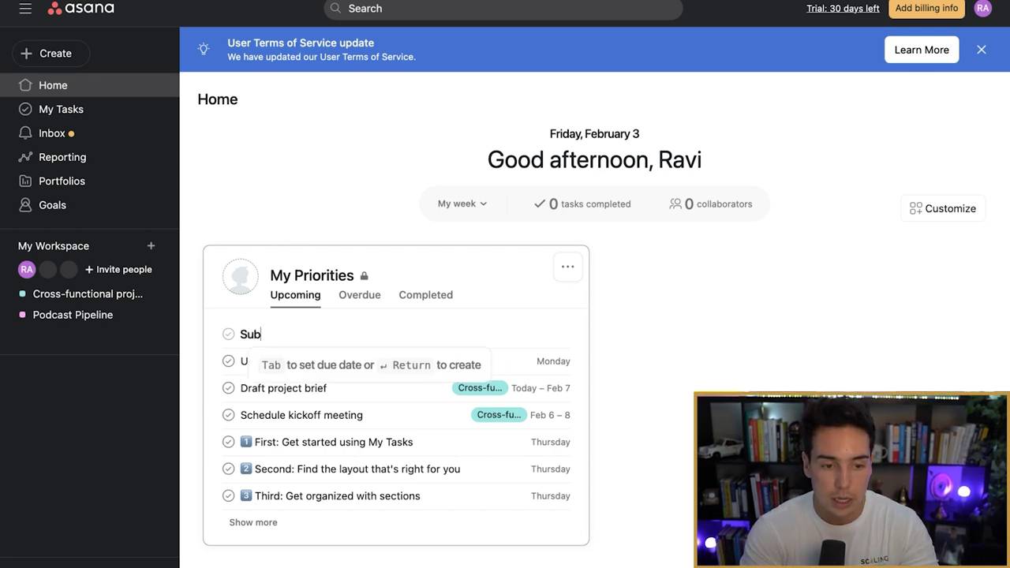
{"action": "type", "text": "scribe to Ravi's"}
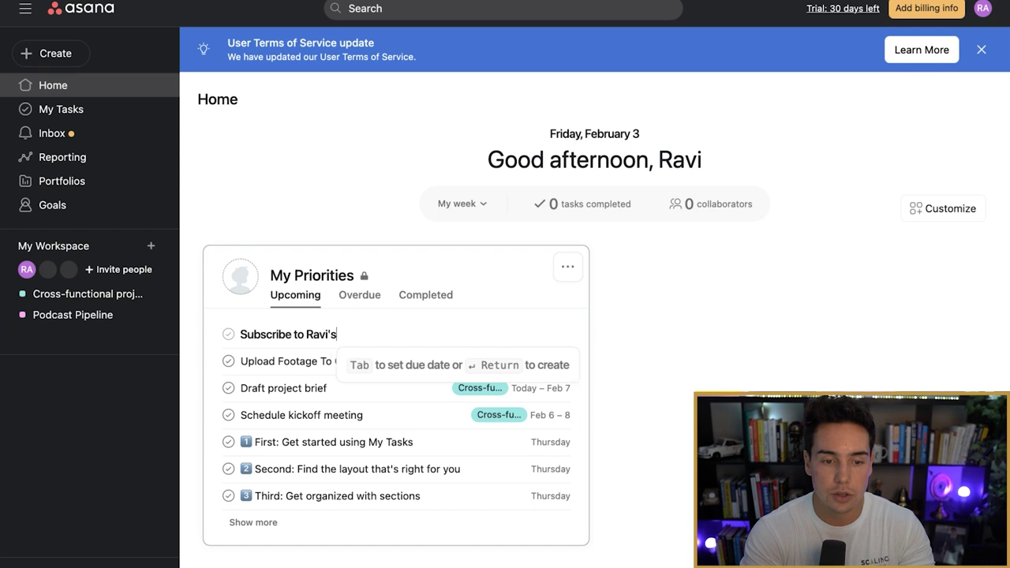
{"action": "type", "text": " Youtube channel"}
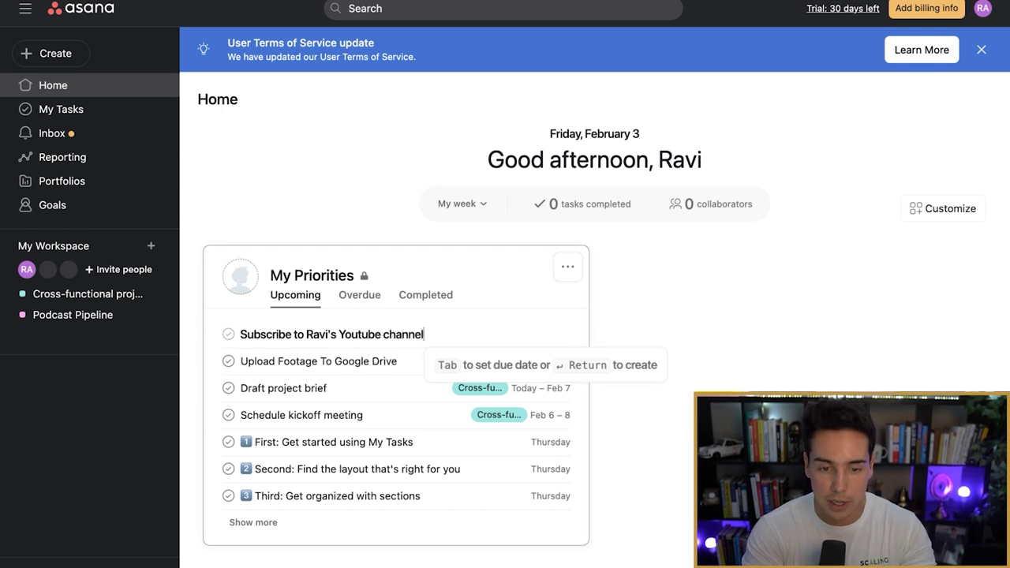
{"action": "key", "text": "Tab"}
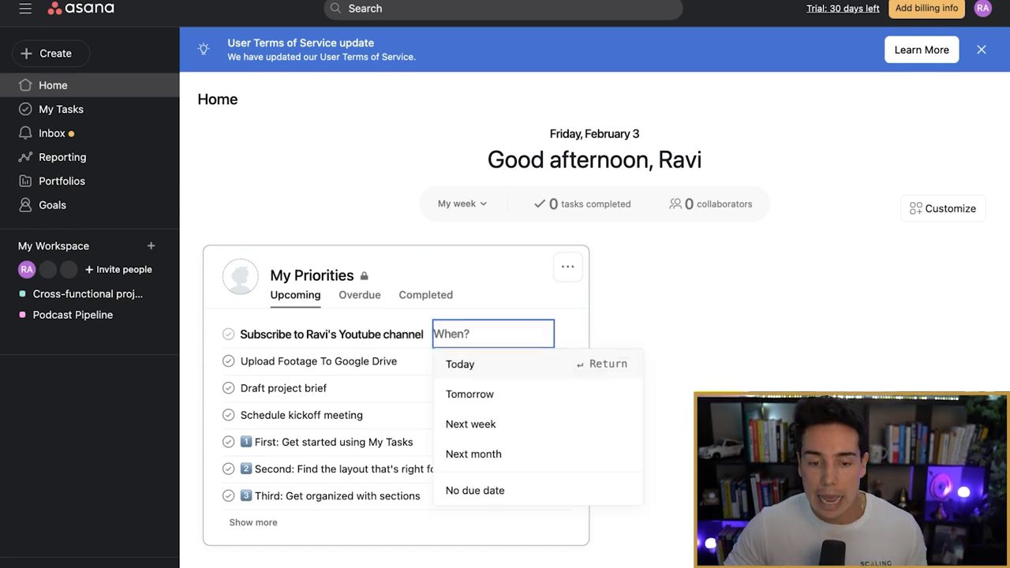
{"action": "key", "text": "Return"}
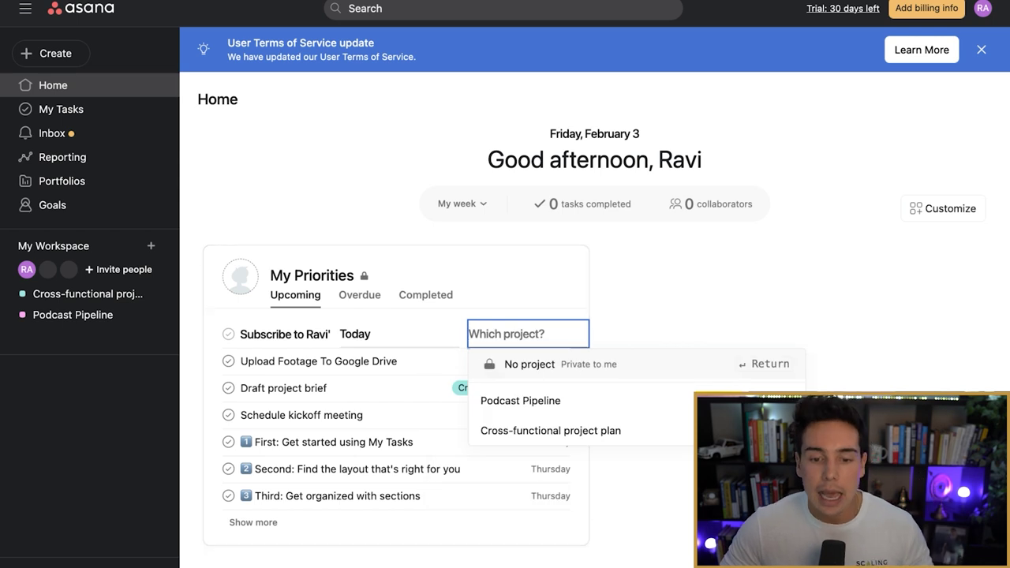
{"action": "key", "text": "Down"}
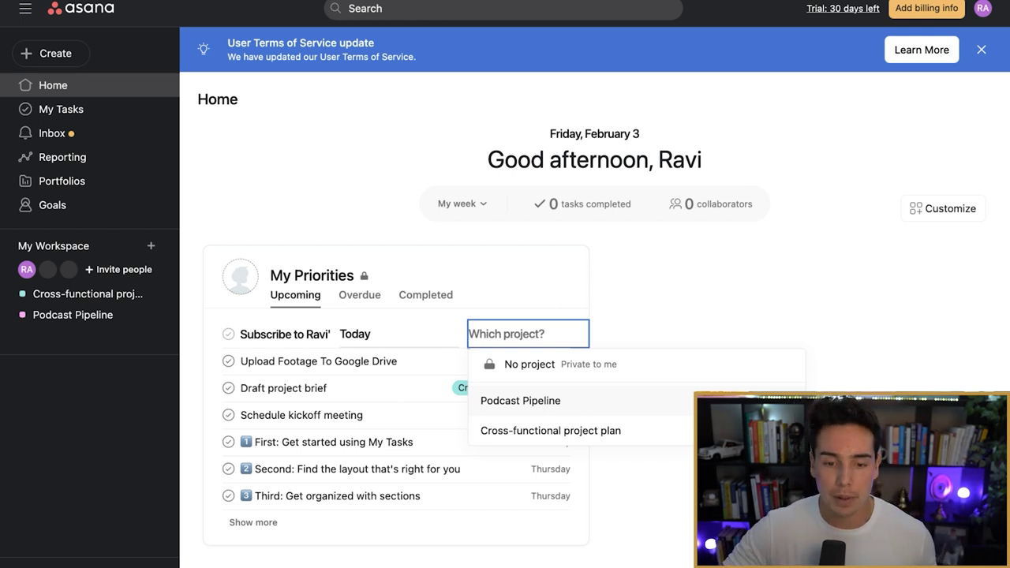
{"action": "key", "text": "Up"}
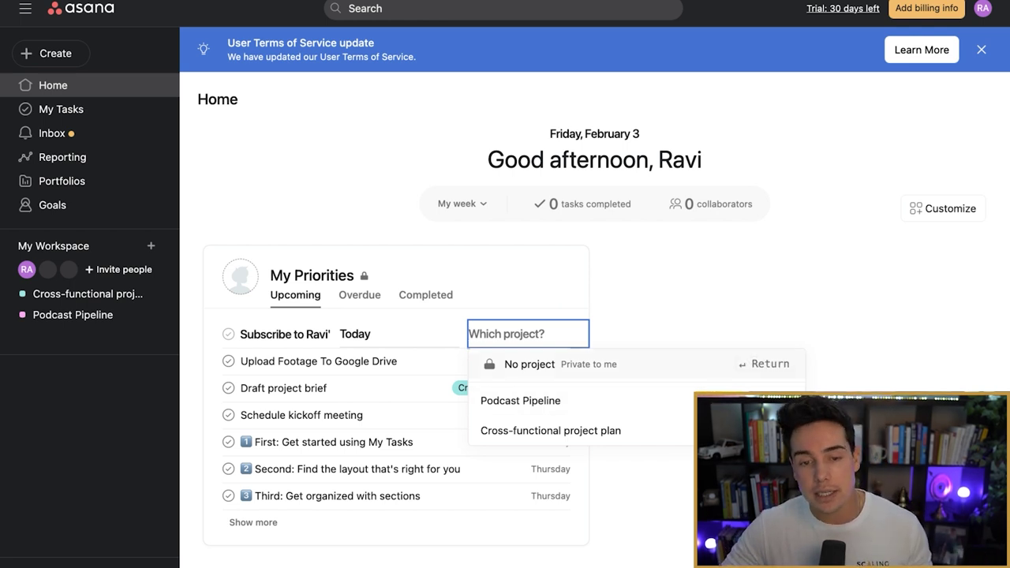
{"action": "key", "text": "Return"}
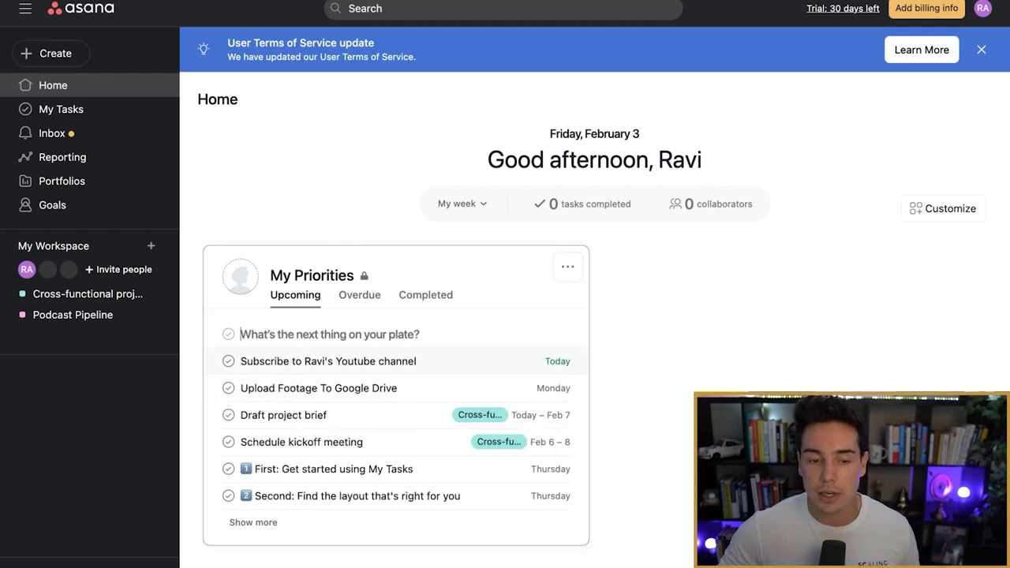
Step: Give the subscription task the description 'Make sure you subscribe:' plus the YouTube link
{"action": "left_click", "coordinate": [355, 360]}
{"action": "left_click", "coordinate": [315, 312]}
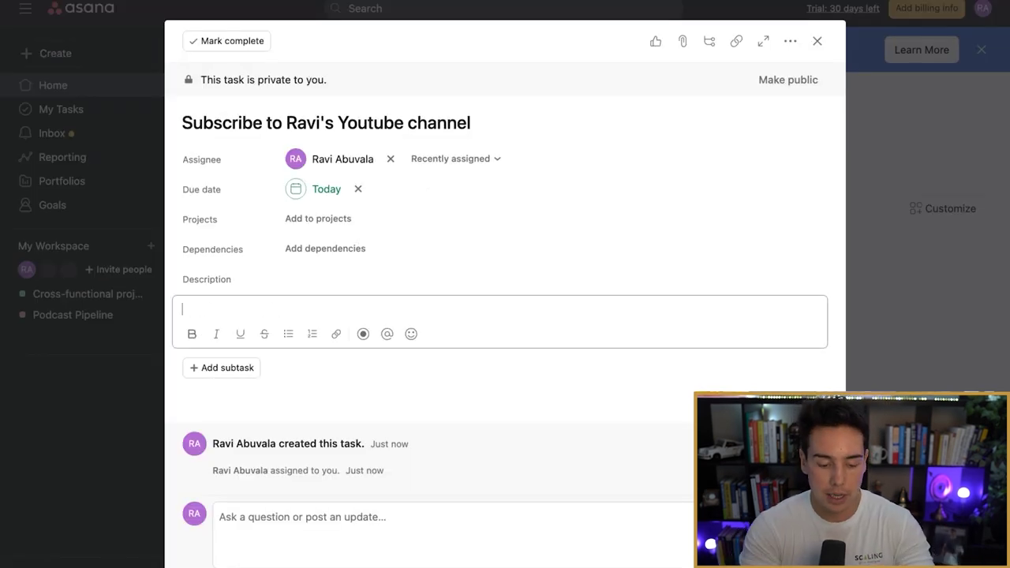
{"action": "type", "text": "Make sure you subs"}
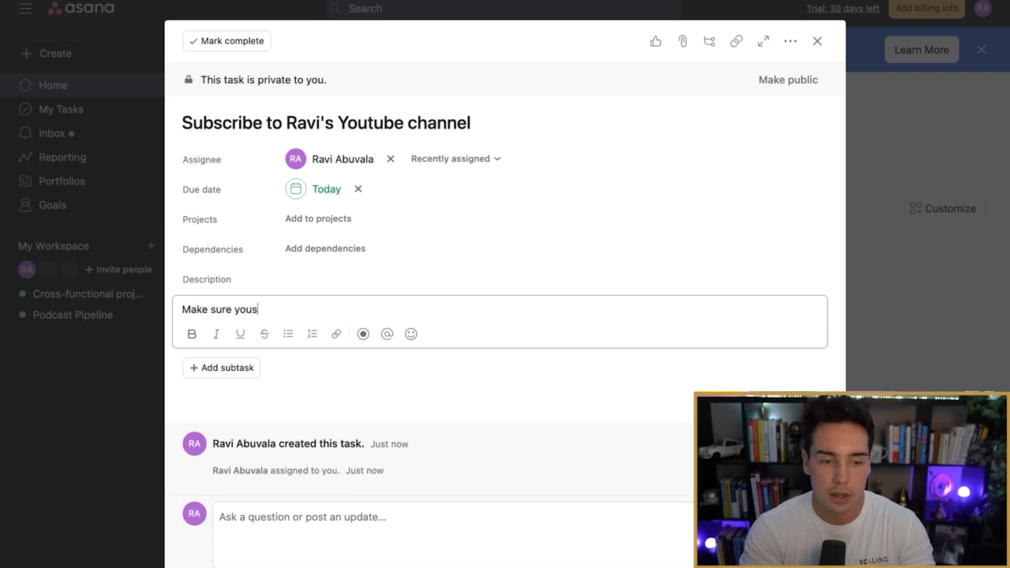
{"action": "type", "text": "cribe: you"}
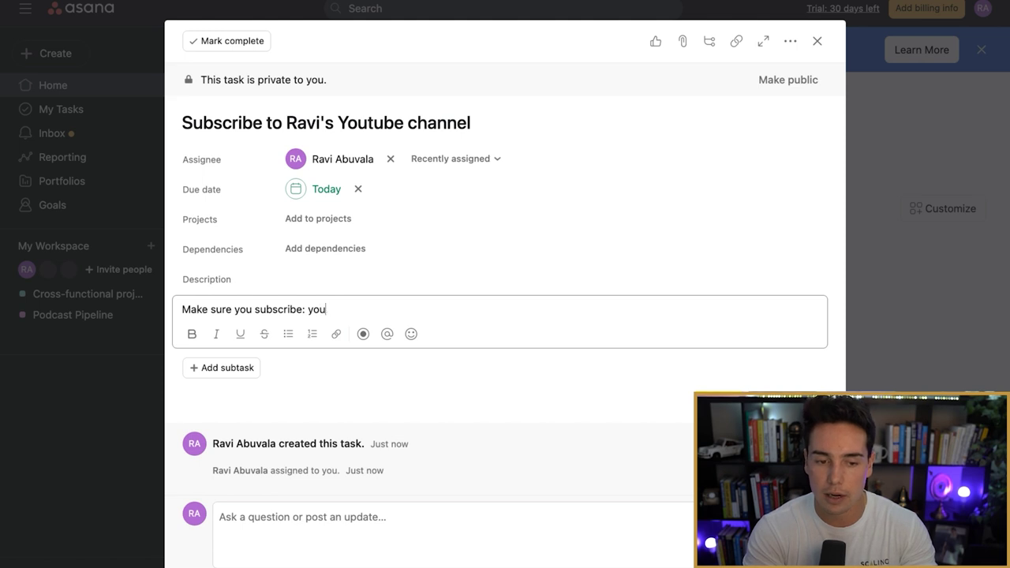
{"action": "type", "text": "tub.come"}
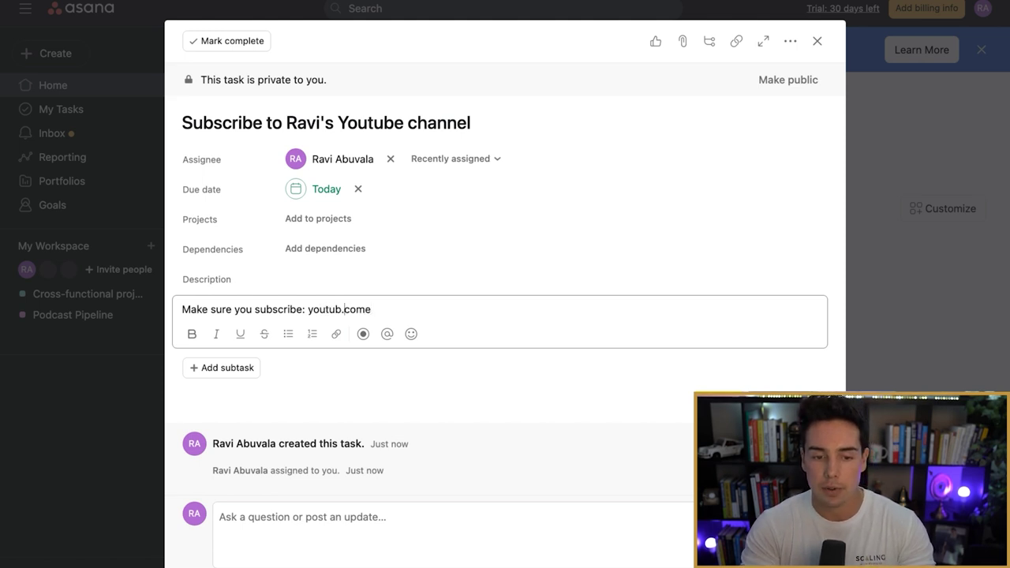
{"action": "left_click", "coordinate": [345, 310]}
{"action": "type", "text": "e"}
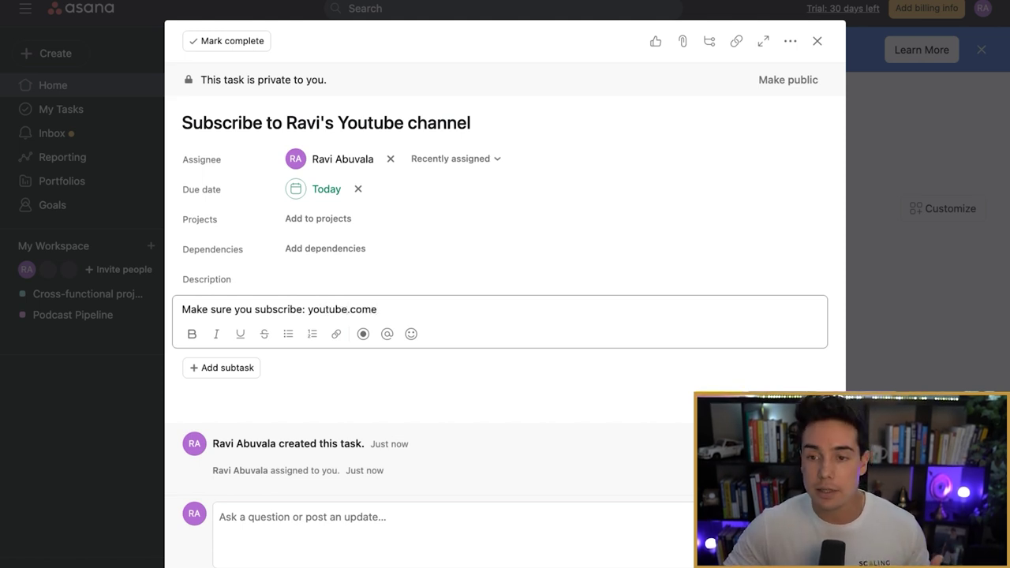
{"action": "key", "text": "Escape"}
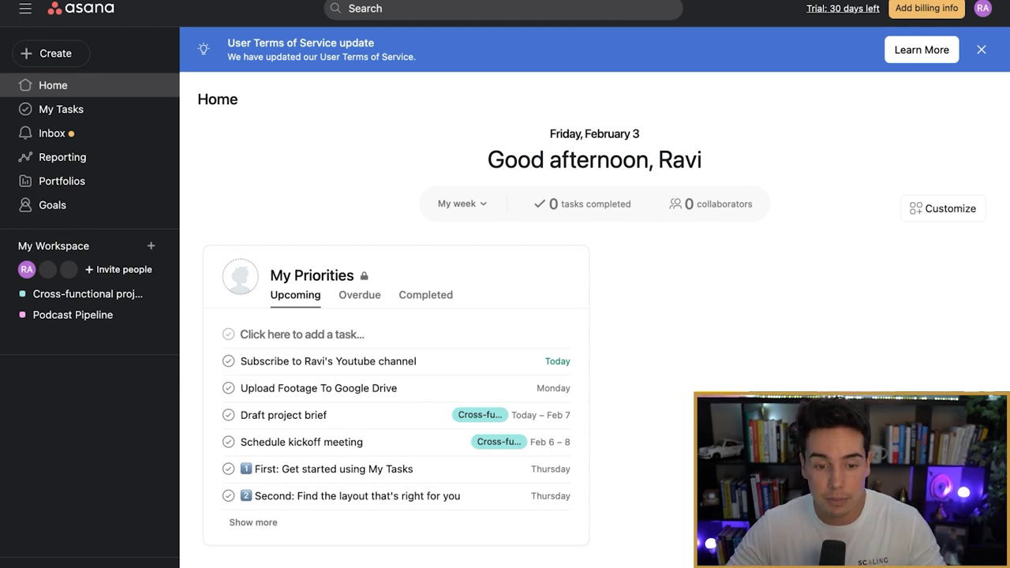
{"action": "left_click", "coordinate": [302, 334]}
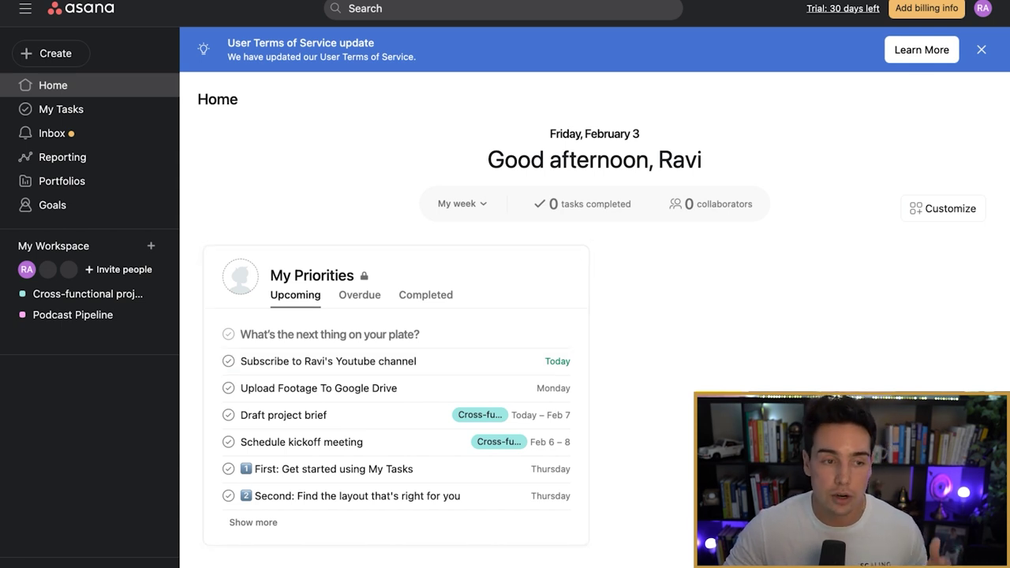
Step: Switch My Tasks between Board, Calendar and List views, then open the Inbox
{"action": "left_click", "coordinate": [60, 108]}
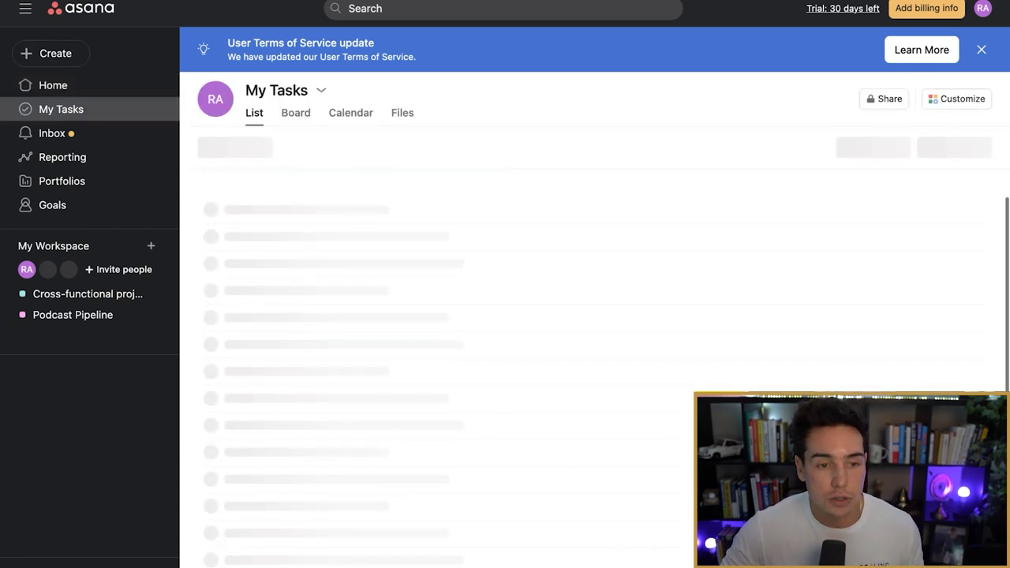
{"action": "left_click", "coordinate": [296, 113]}
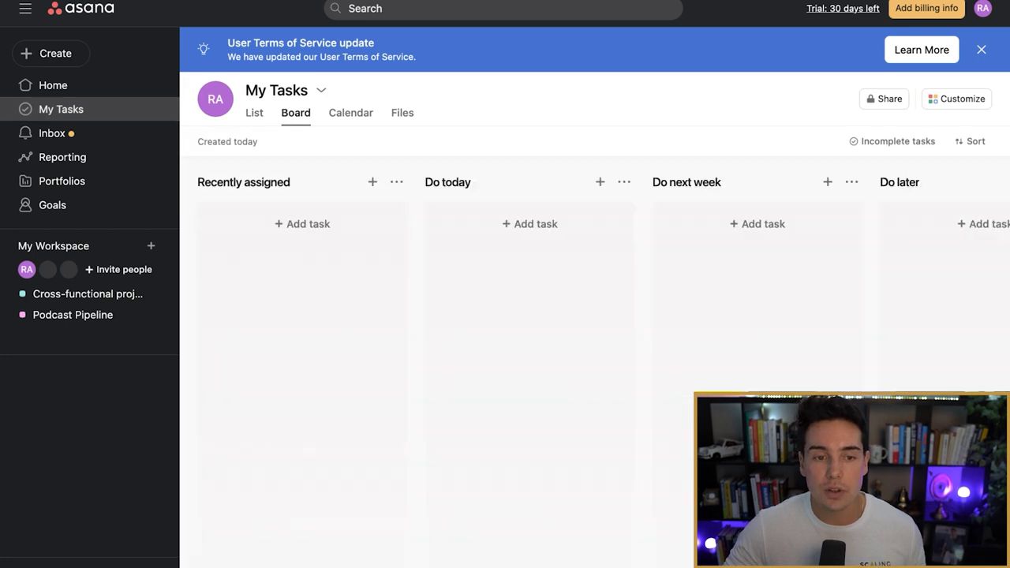
{"action": "left_click", "coordinate": [350, 113]}
{"action": "left_click", "coordinate": [254, 112]}
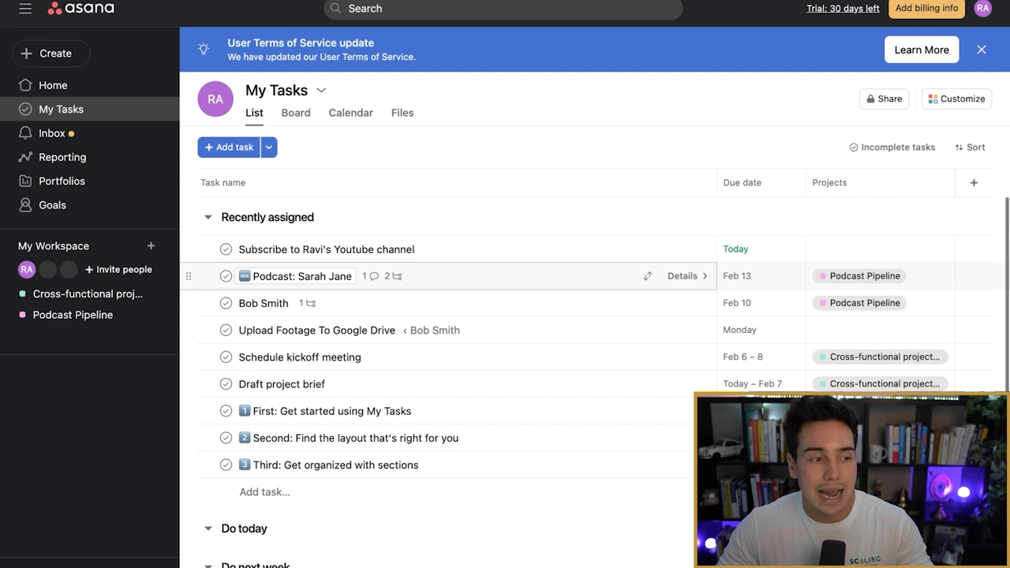
{"action": "left_click", "coordinate": [53, 86]}
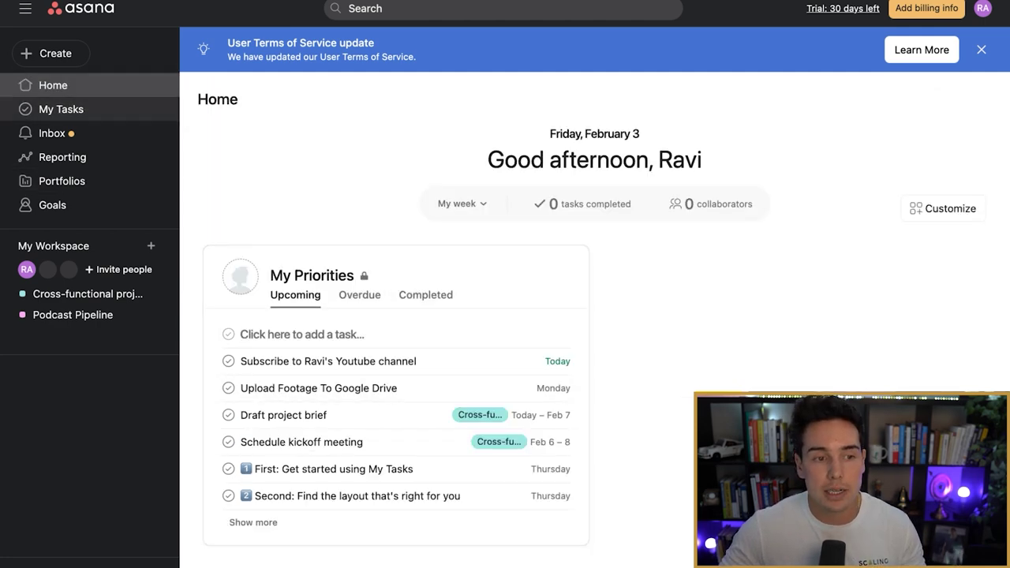
{"action": "left_click", "coordinate": [61, 109]}
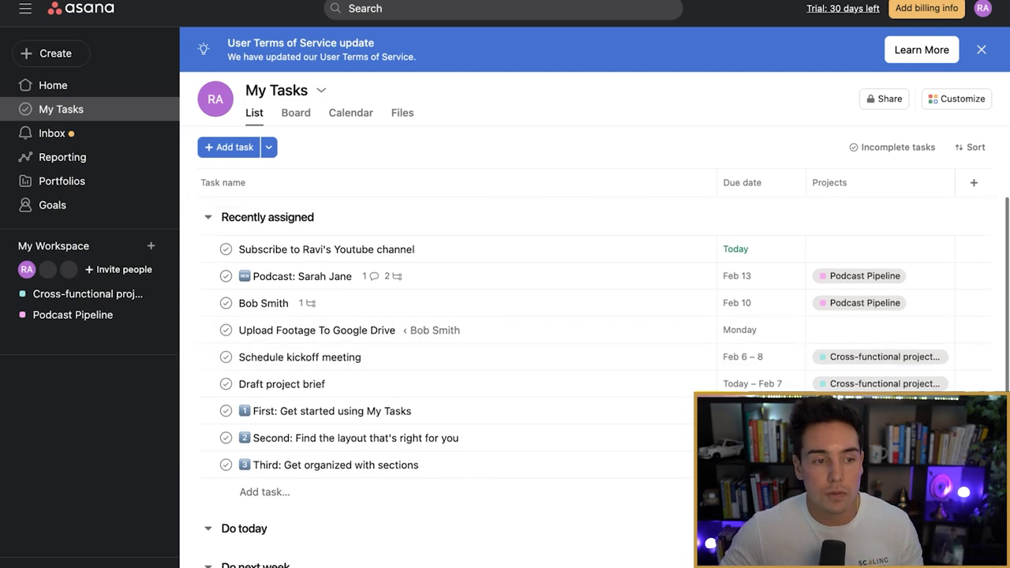
{"action": "left_click", "coordinate": [52, 133]}
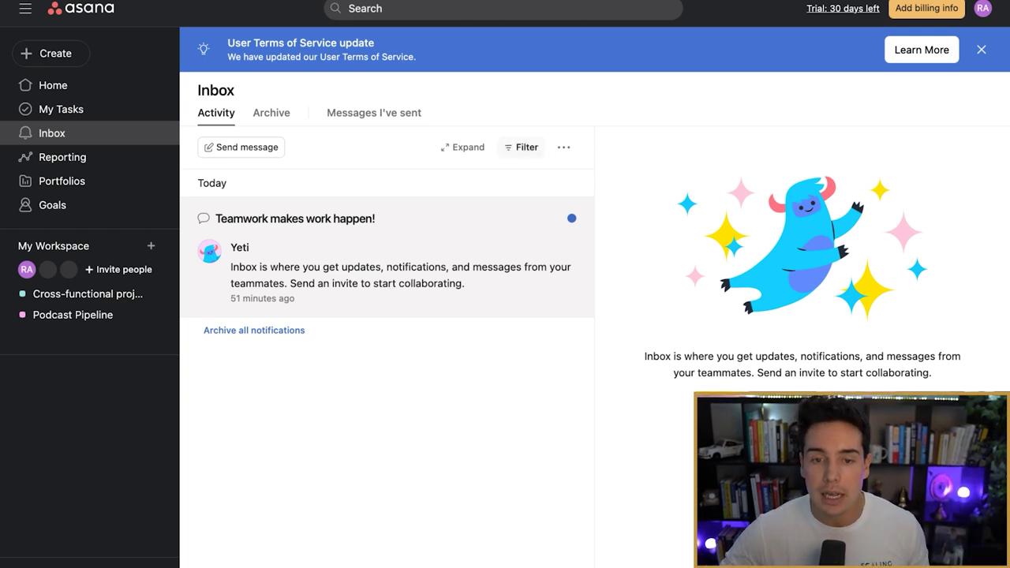
{"action": "left_click", "coordinate": [521, 147]}
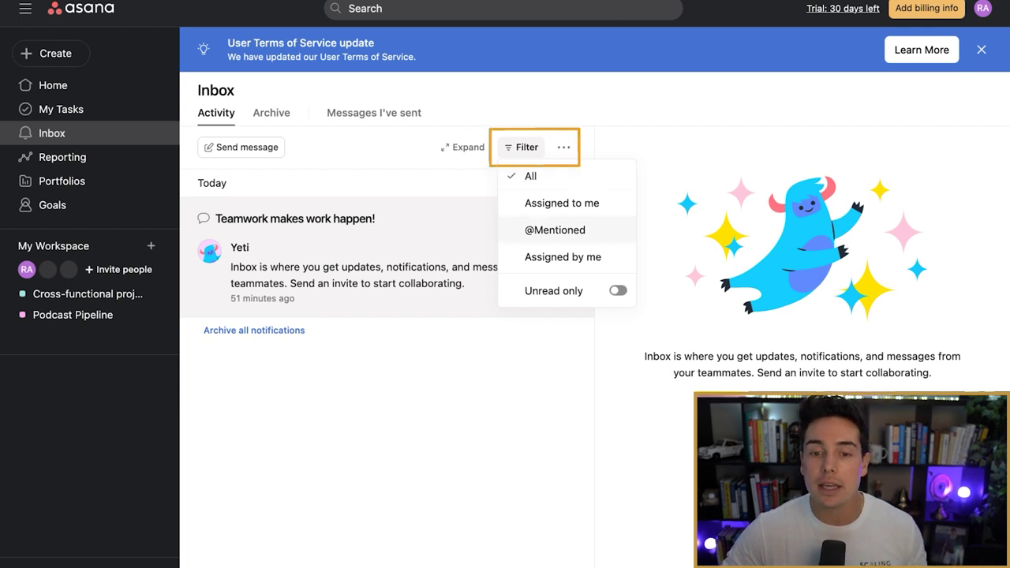
{"action": "left_click", "coordinate": [555, 230]}
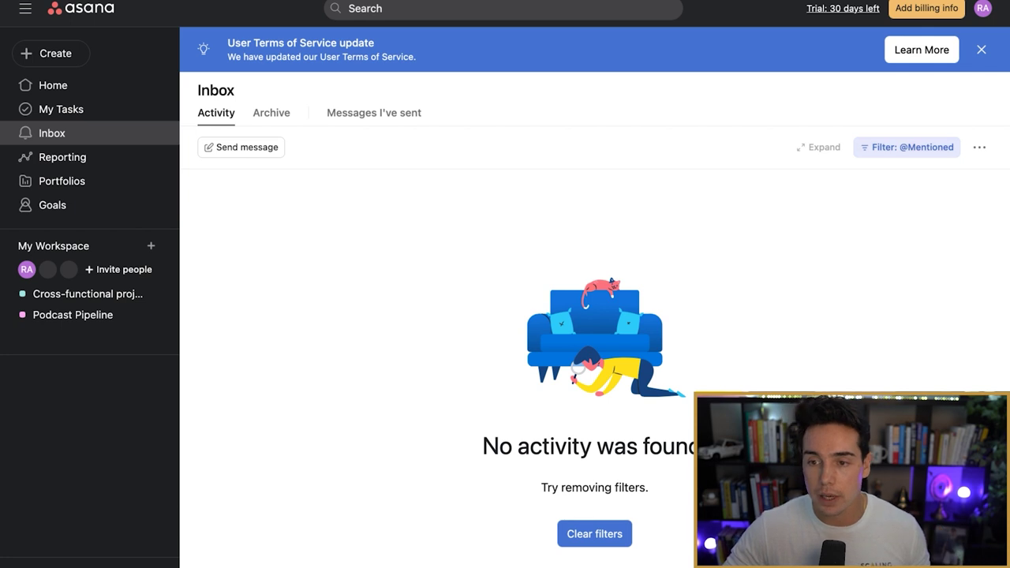
{"action": "left_click", "coordinate": [906, 146]}
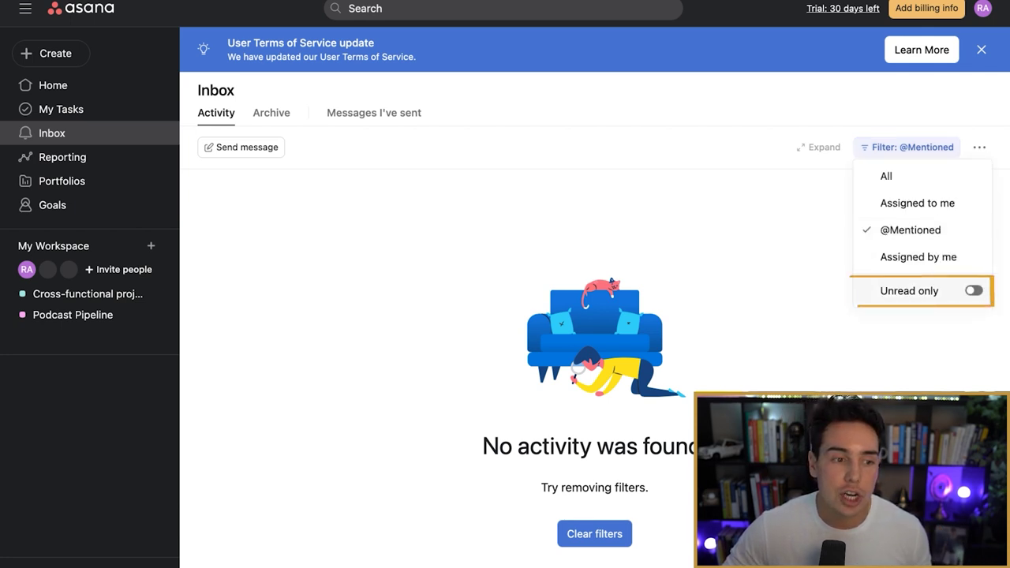
{"action": "left_click", "coordinate": [973, 290]}
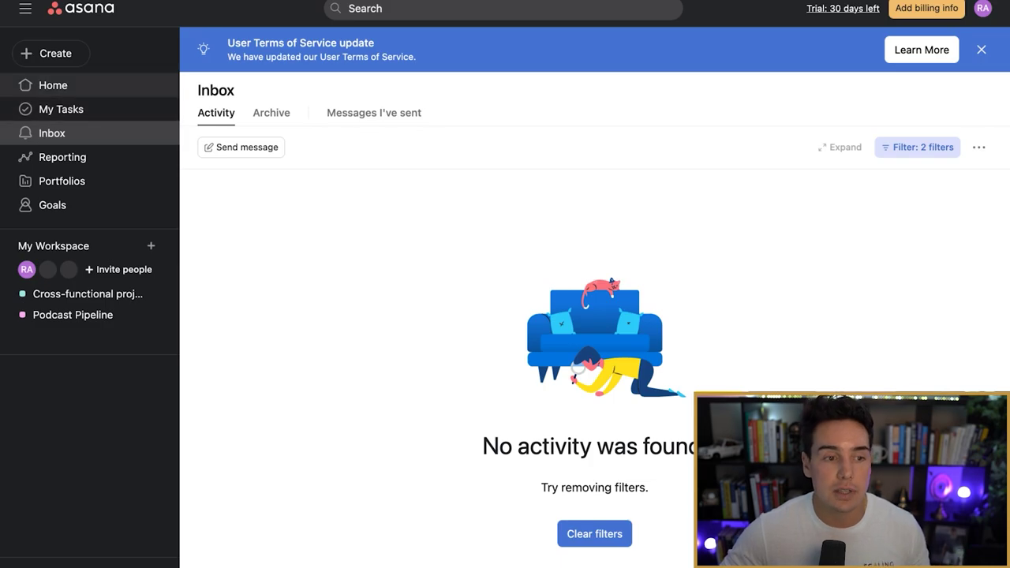
{"action": "left_click", "coordinate": [53, 85]}
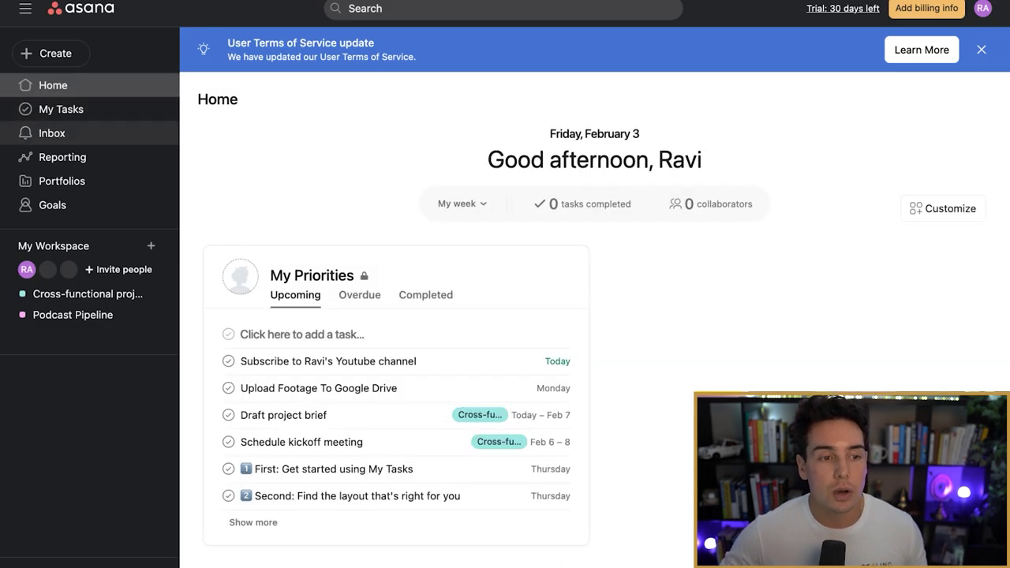
{"action": "left_click", "coordinate": [52, 133]}
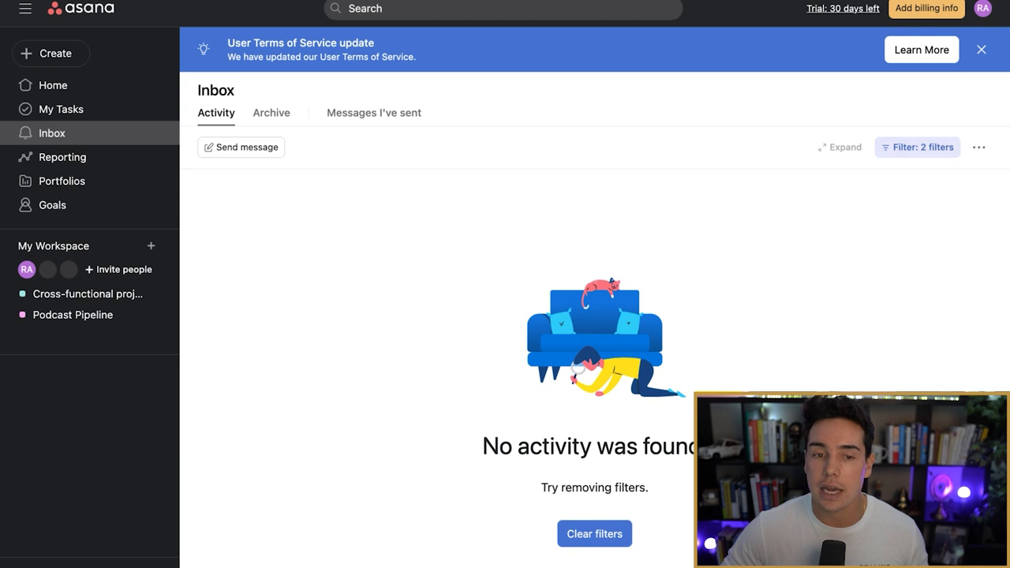
Step: Reset the inbox to all notifications, archive 'Teamwork makes work happen', and return Home
{"action": "left_click", "coordinate": [918, 147]}
{"action": "left_click", "coordinate": [942, 290]}
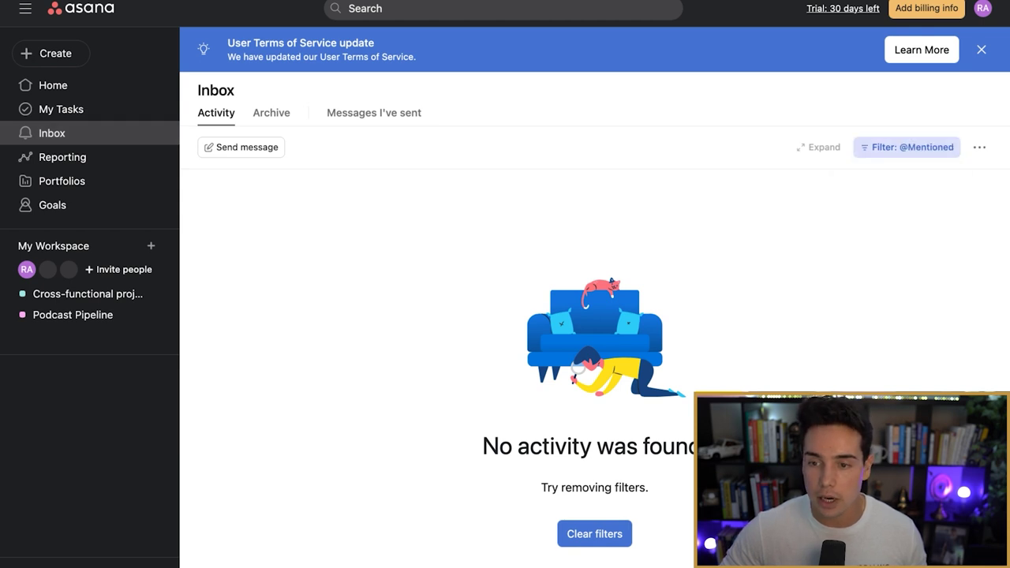
{"action": "left_click", "coordinate": [907, 147]}
{"action": "left_click", "coordinate": [876, 175]}
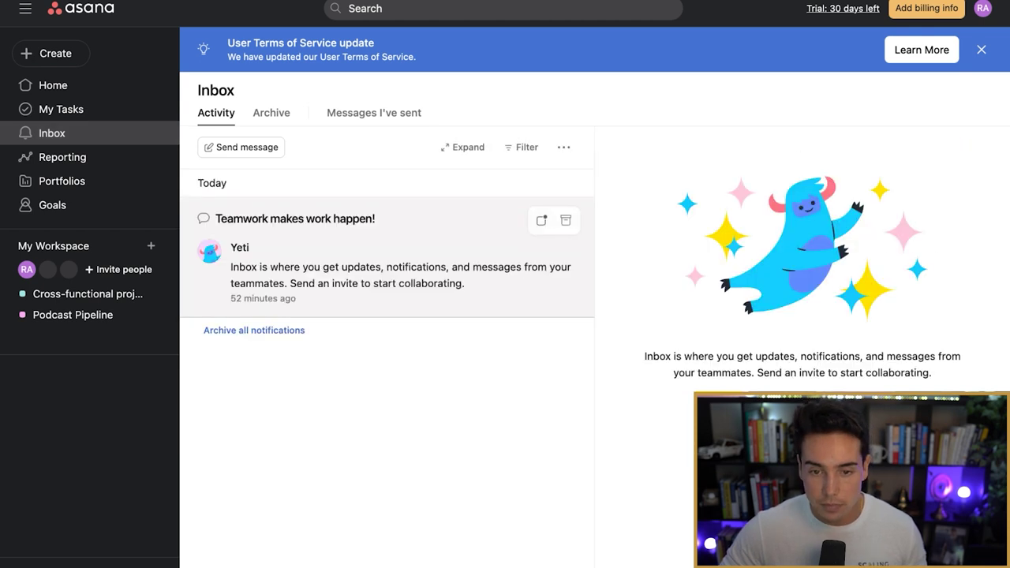
{"action": "left_click", "coordinate": [566, 221]}
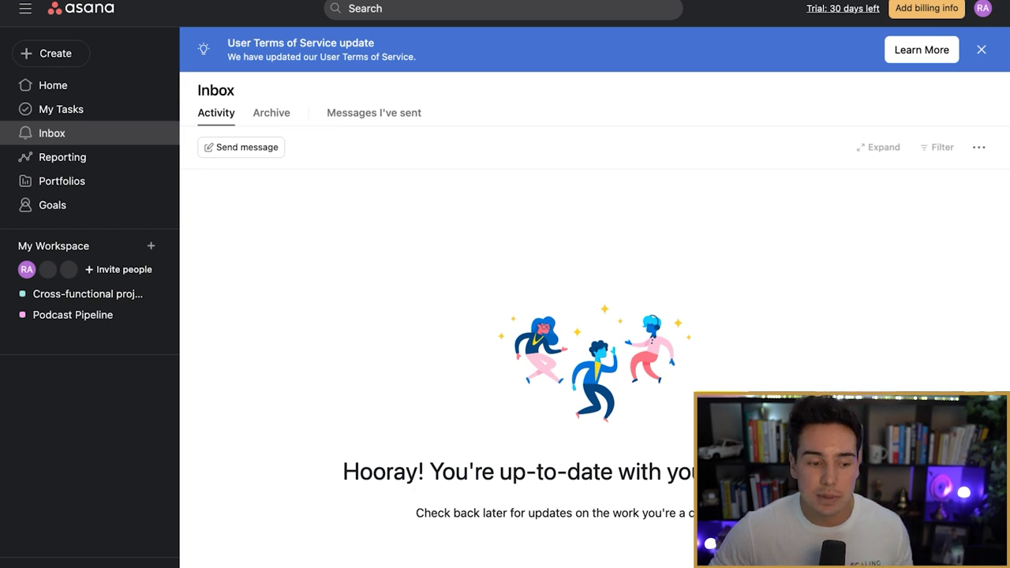
{"action": "left_click", "coordinate": [53, 86]}
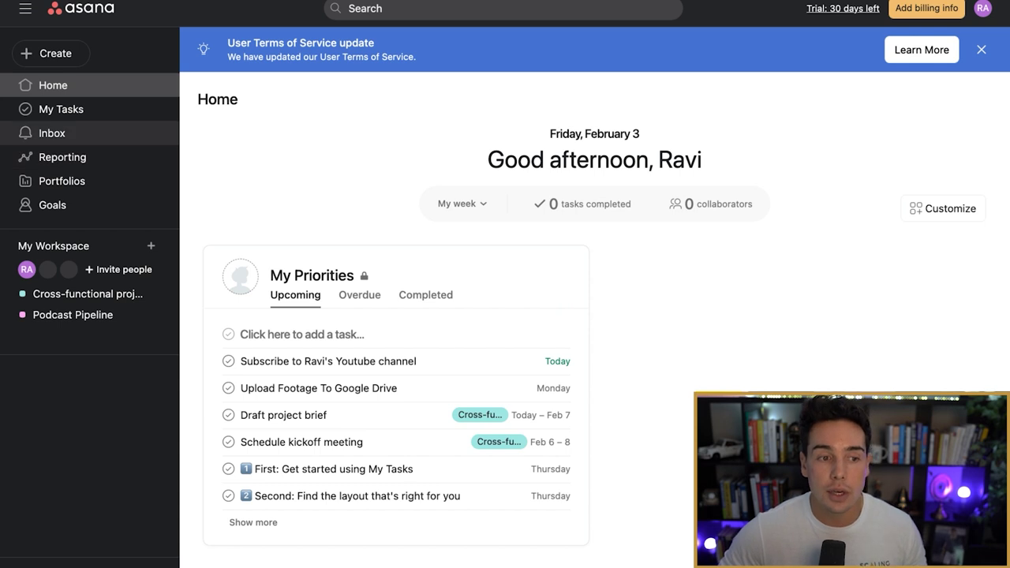
Step: Go from the Inbox to the Podcast Pipeline project's board
{"action": "left_click", "coordinate": [52, 133]}
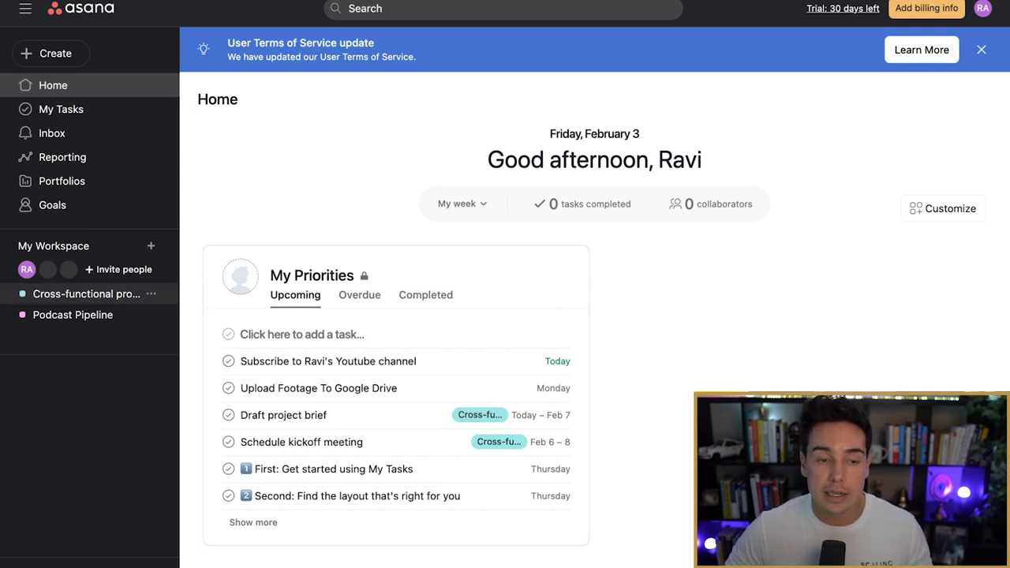
{"action": "left_click", "coordinate": [72, 314]}
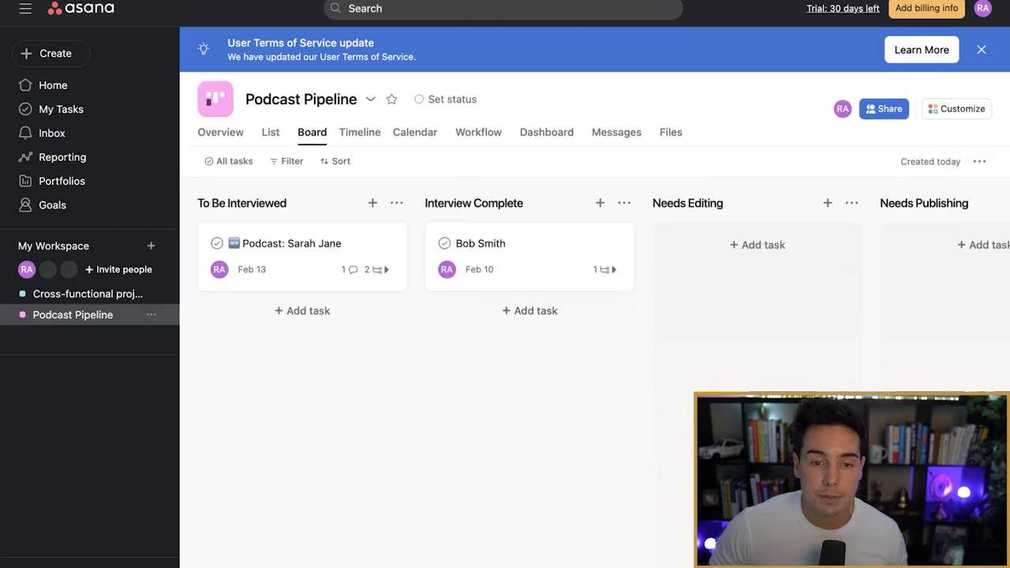
Step: Show Podcast Pipeline's Workflow view and scroll over to the Interview Complete section card
{"action": "left_click", "coordinate": [478, 132]}
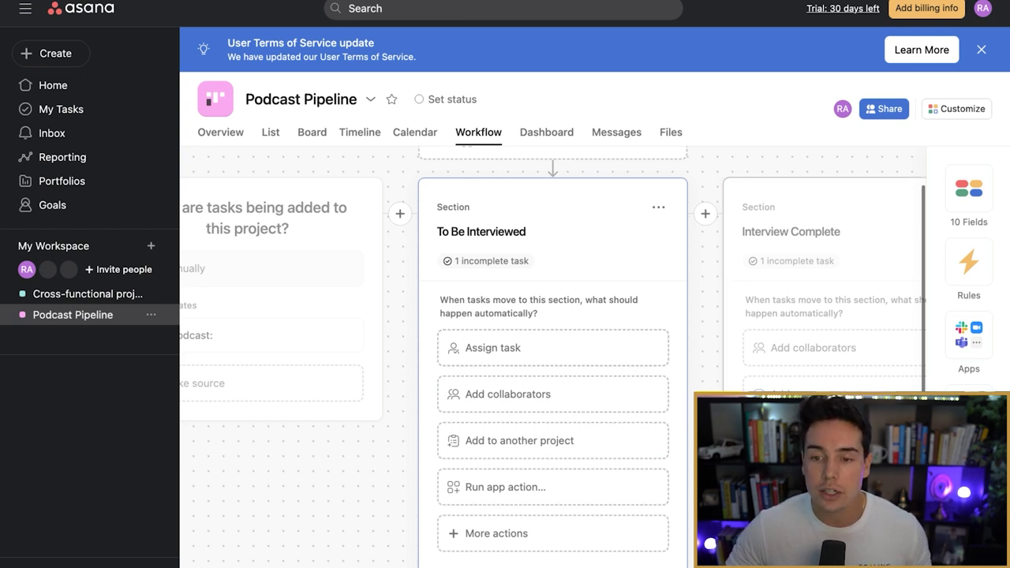
{"action": "scroll", "coordinate": [553, 441], "scroll_direction": "right", "scroll_amount": 4}
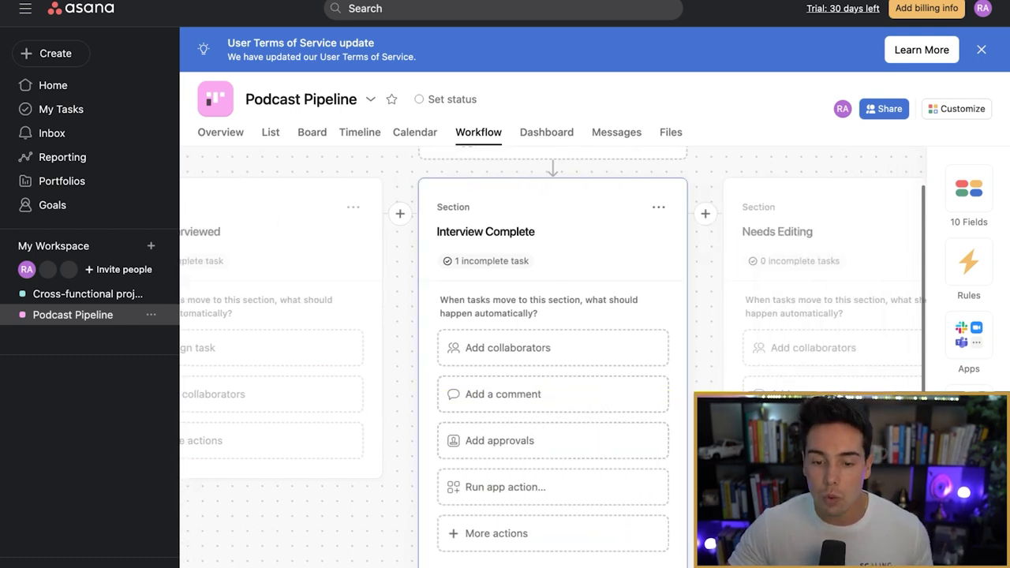
{"action": "left_click", "coordinate": [503, 394]}
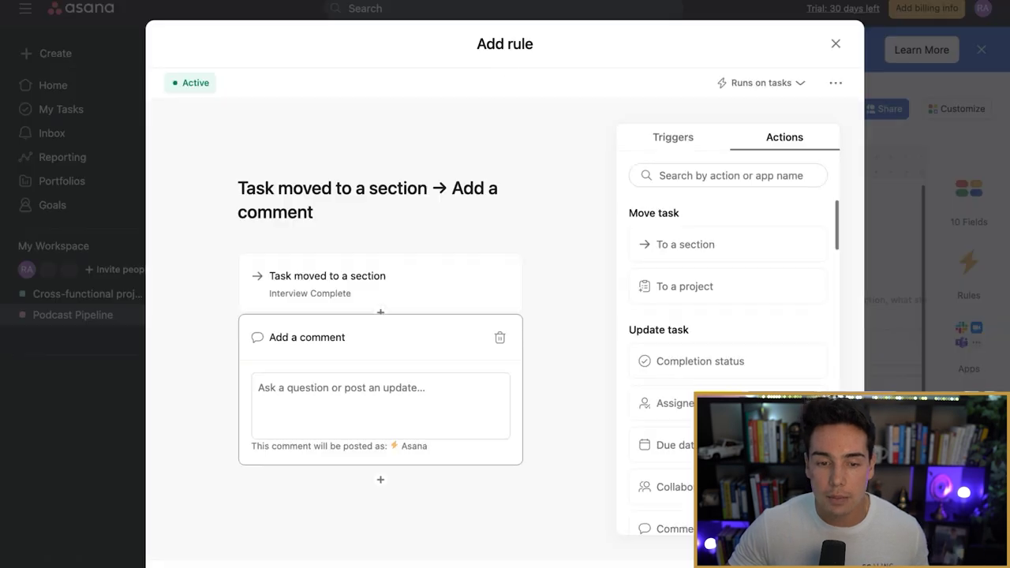
{"action": "left_click", "coordinate": [380, 426]}
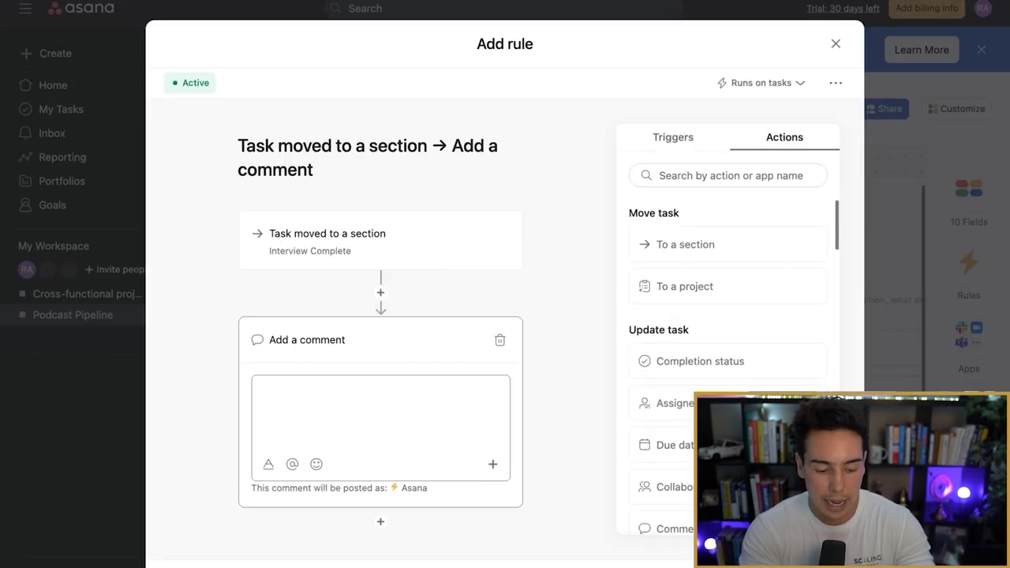
{"action": "type", "text": "@rav"}
{"action": "key", "text": "Return"}
{"action": "type", "text": "Gre"}
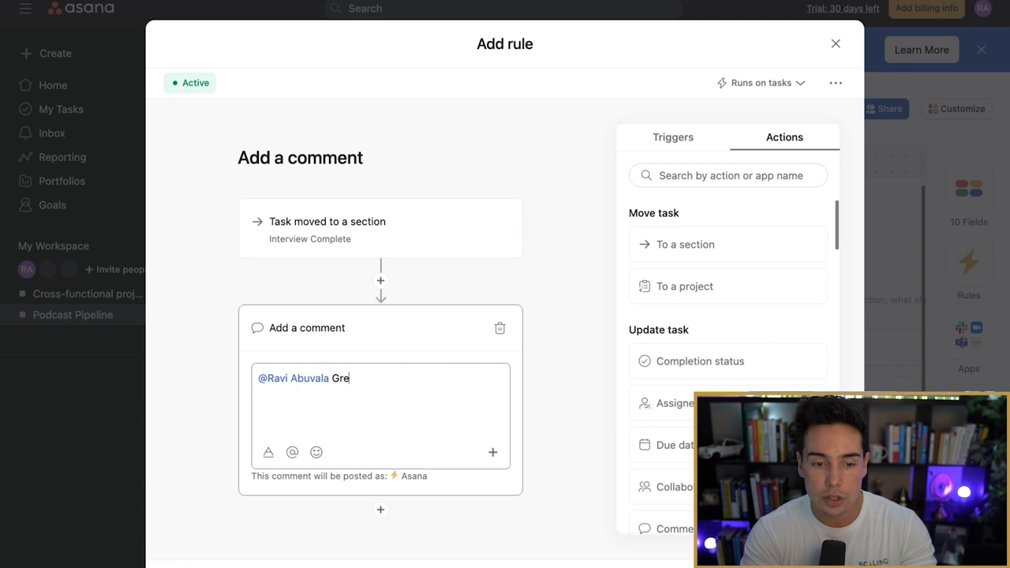
{"action": "type", "text": "at job on the interview!"}
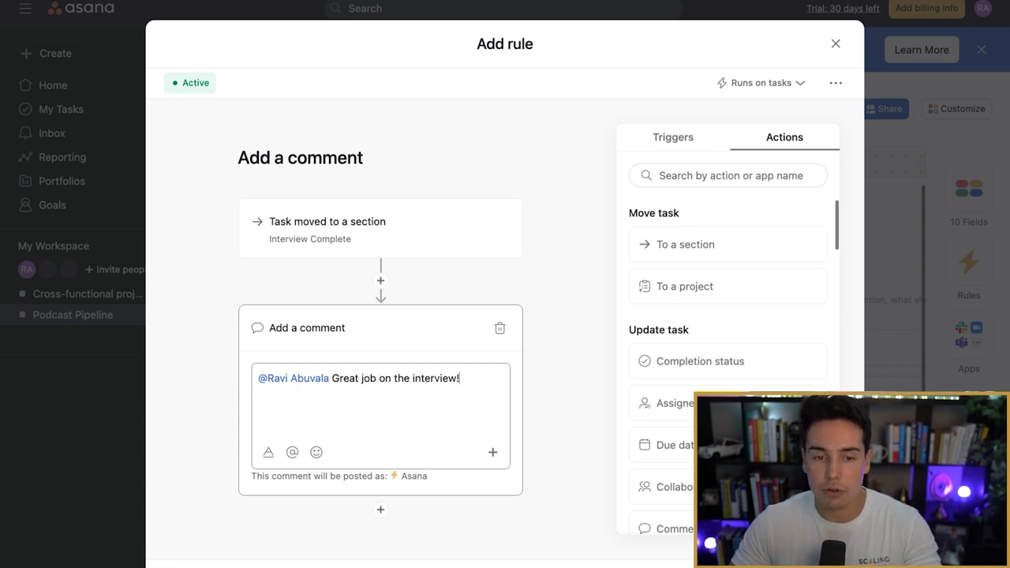
{"action": "key", "text": "Escape"}
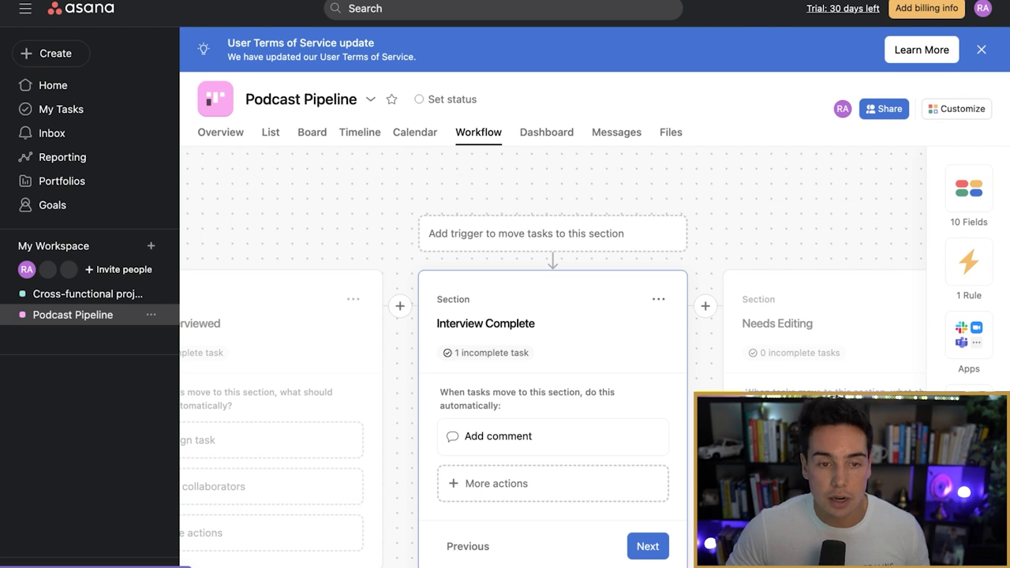
Step: Drag the podcast task into Interview Complete and check its automatic comment
{"action": "left_click", "coordinate": [312, 131]}
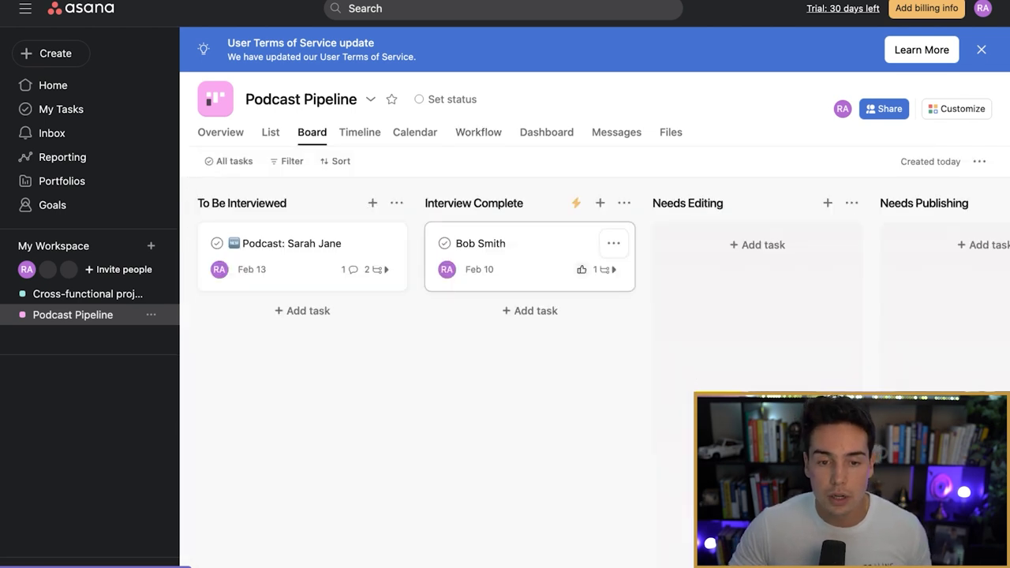
{"action": "left_click_drag", "start_coordinate": [300, 257], "coordinate": [552, 331]}
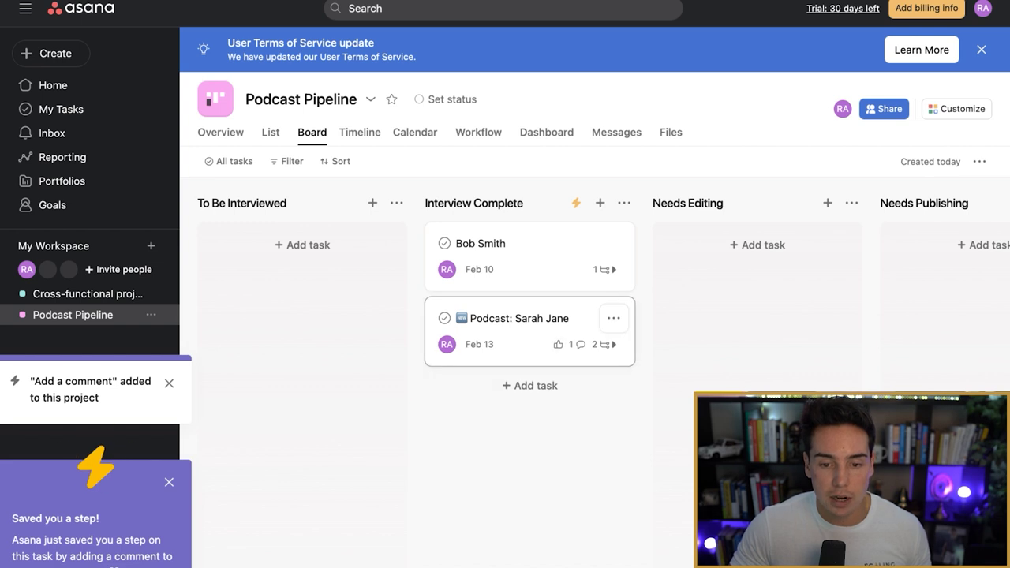
{"action": "left_click", "coordinate": [521, 331]}
{"action": "scroll", "coordinate": [782, 315], "scroll_direction": "down", "scroll_amount": 3}
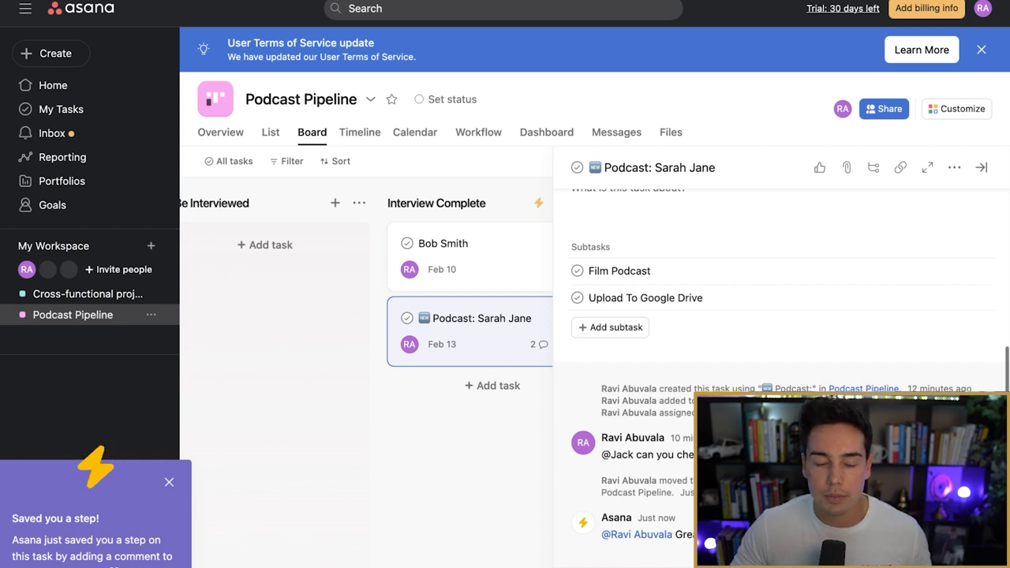
{"action": "left_click", "coordinate": [478, 132]}
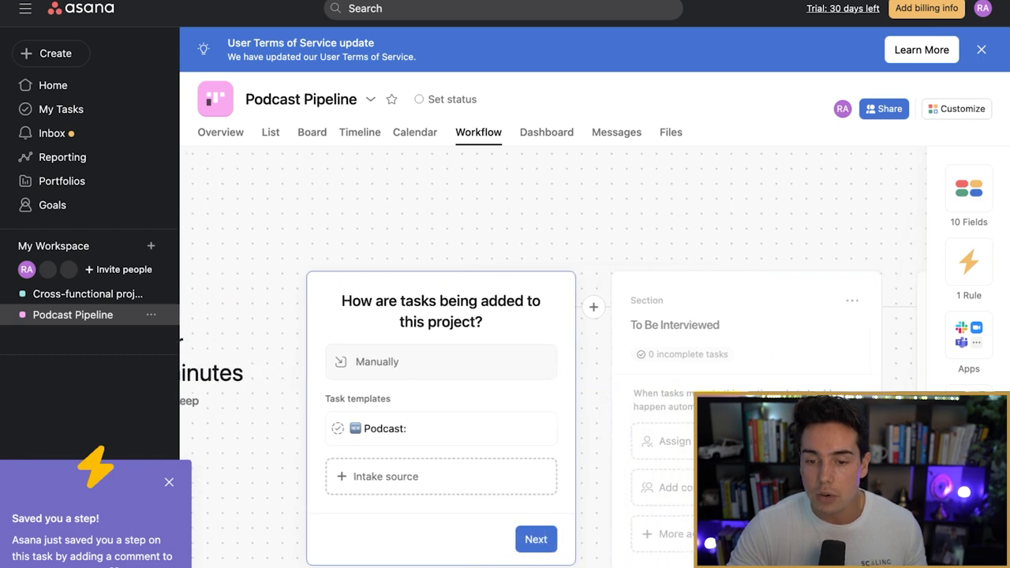
Step: Save a To Be Interviewed rule auto-assigning entering tasks to the suggested user, then view the board
{"action": "left_click", "coordinate": [467, 539]}
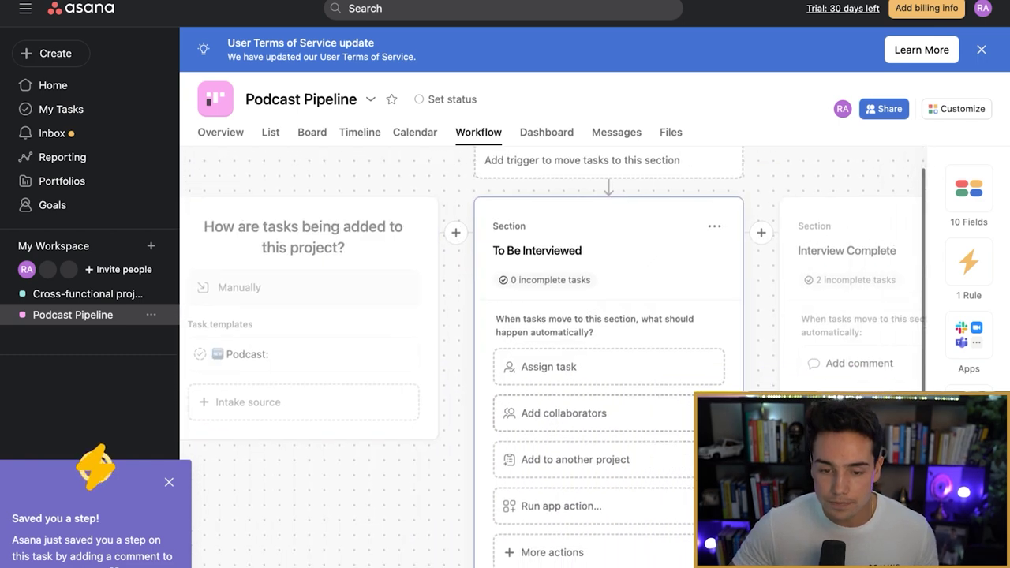
{"action": "left_click", "coordinate": [499, 348]}
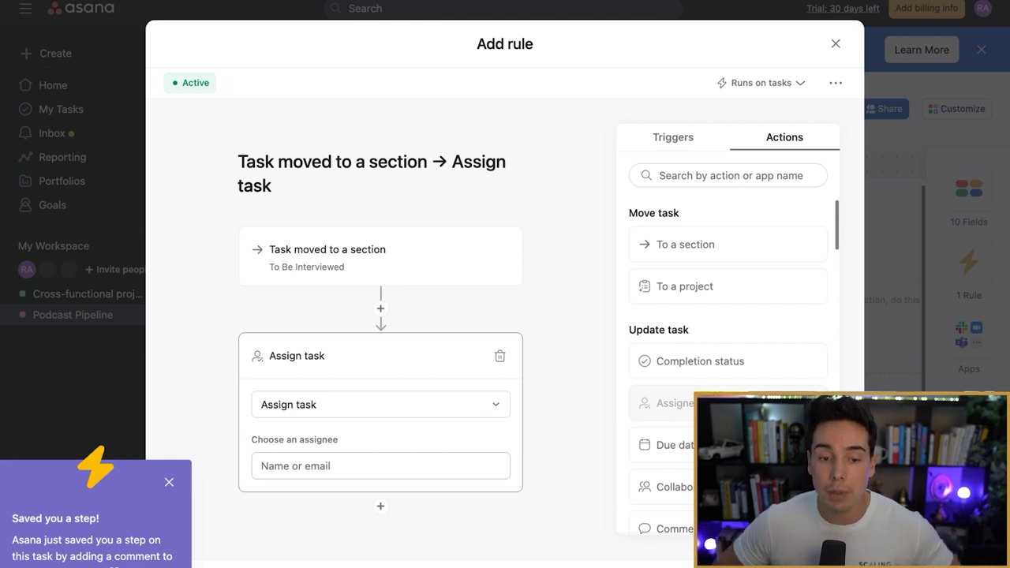
{"action": "left_click", "coordinate": [381, 465]}
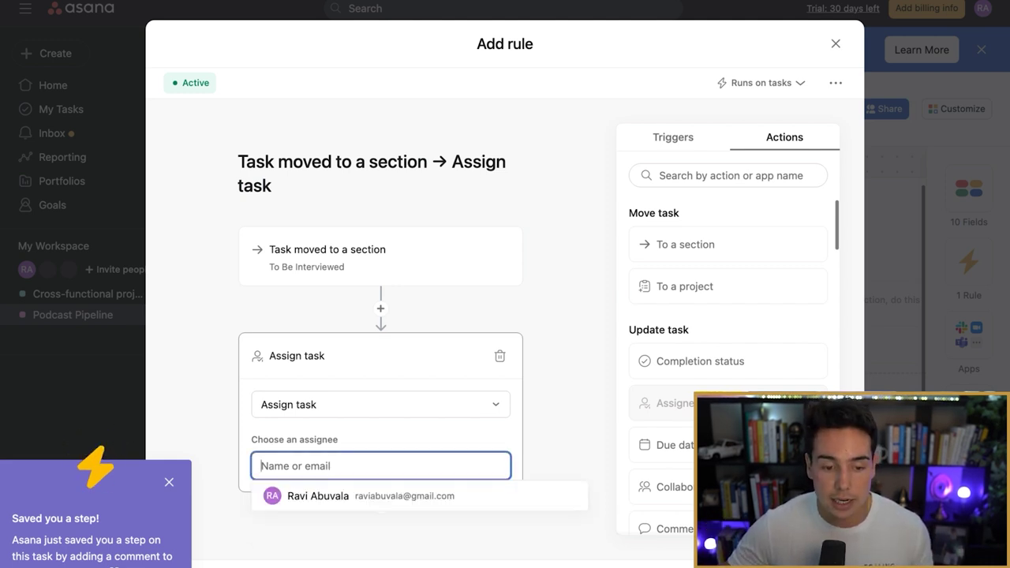
{"action": "left_click", "coordinate": [316, 495]}
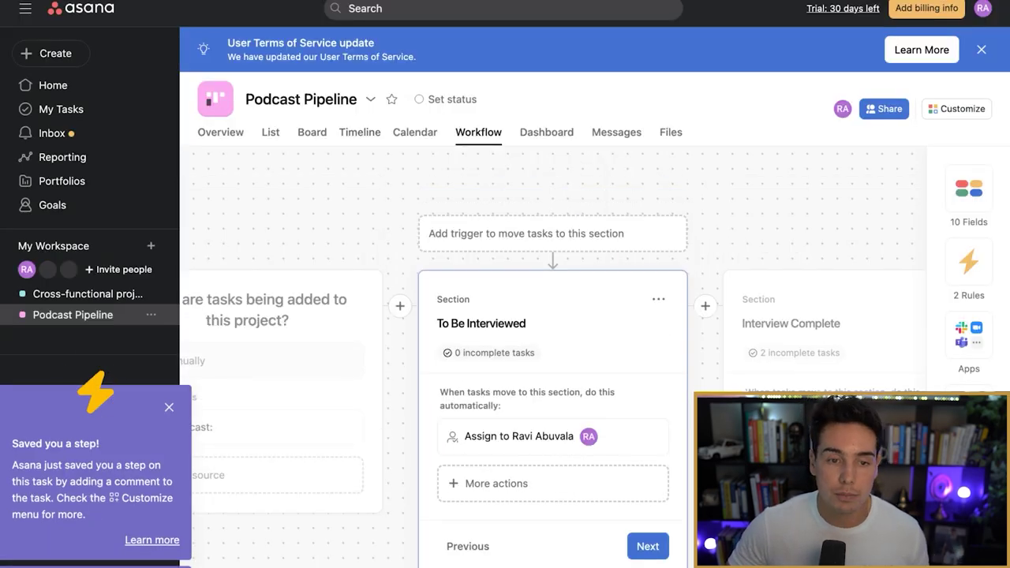
{"action": "left_click", "coordinate": [312, 132]}
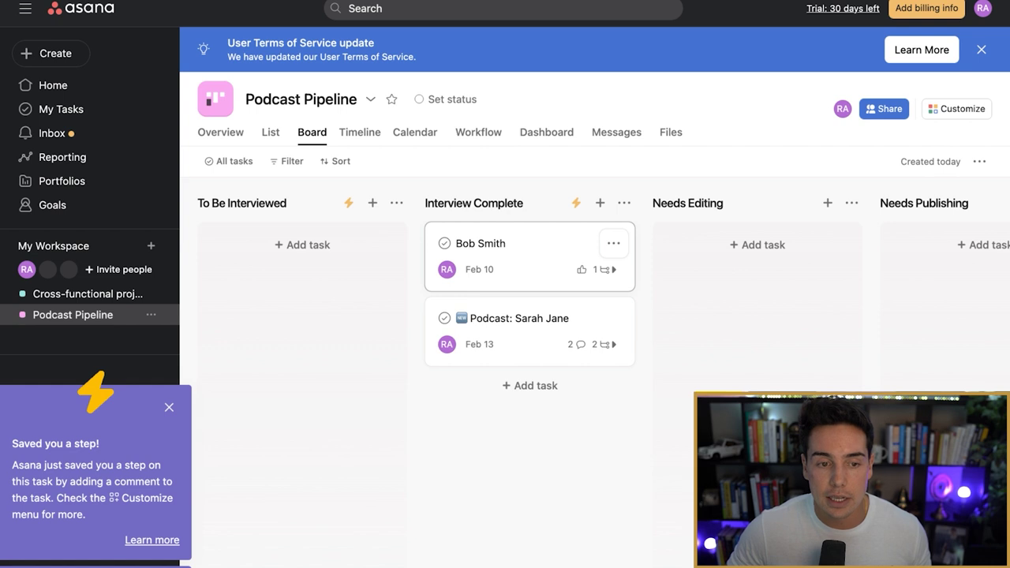
Step: Unassign the first Interview Complete guest task and drag it back into To Be Interviewed
{"action": "left_click", "coordinate": [505, 257]}
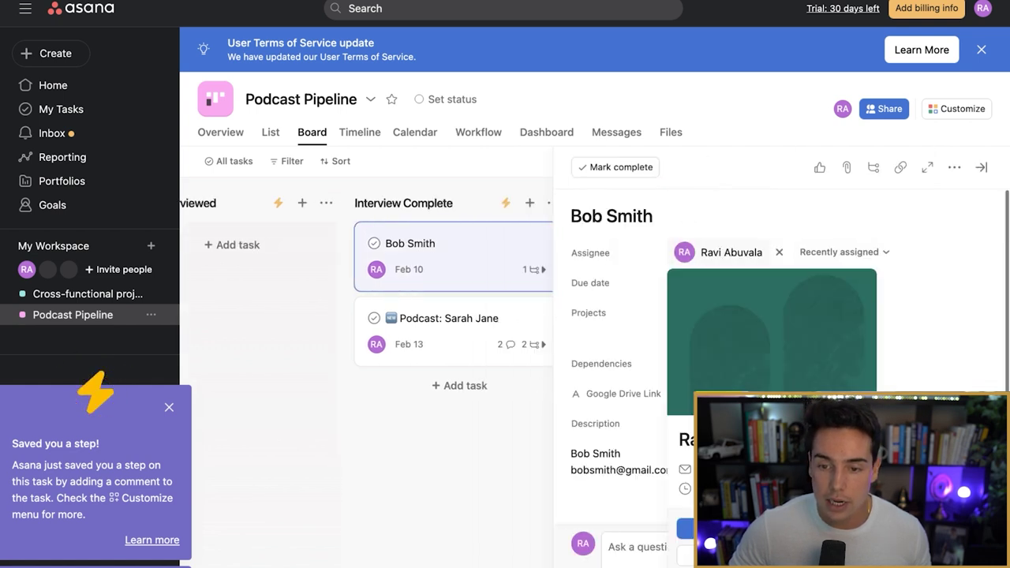
{"action": "left_click", "coordinate": [779, 252]}
{"action": "key", "text": "Escape"}
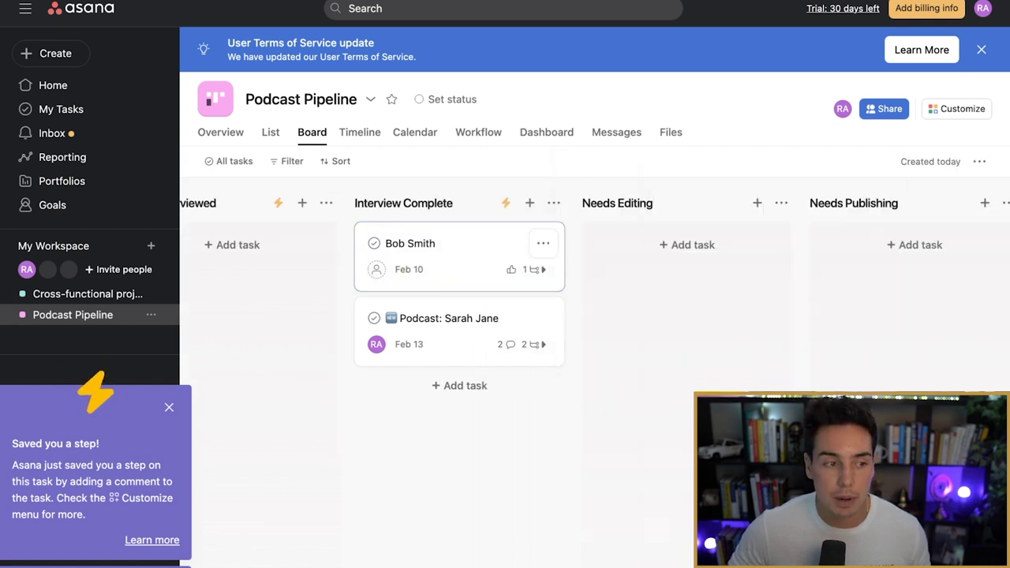
{"action": "left_click_drag", "start_coordinate": [410, 245], "coordinate": [245, 253]}
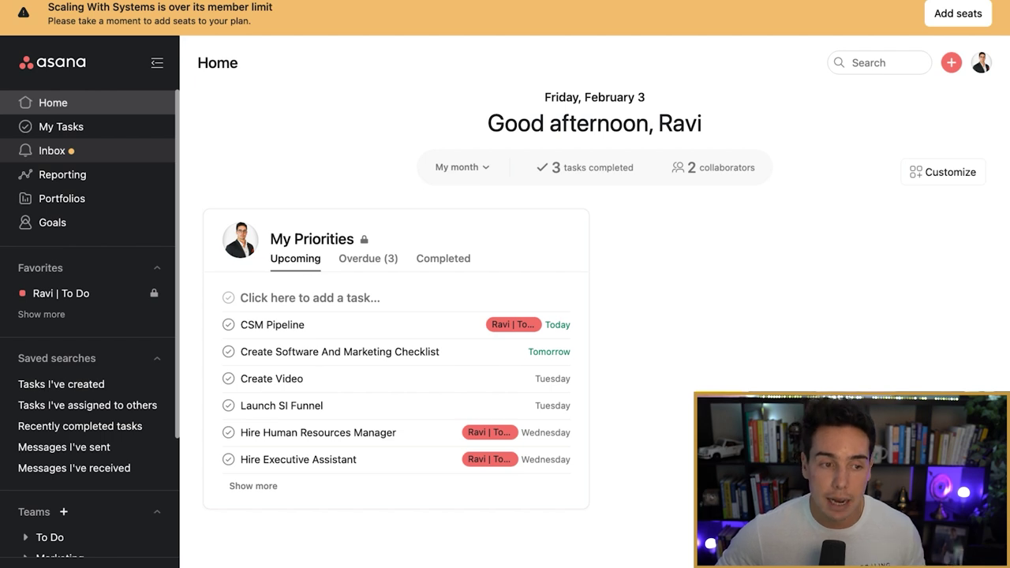
Step: Open the Inbox feed and expand the Media team in the sidebar to list its projects
{"action": "left_click", "coordinate": [53, 150]}
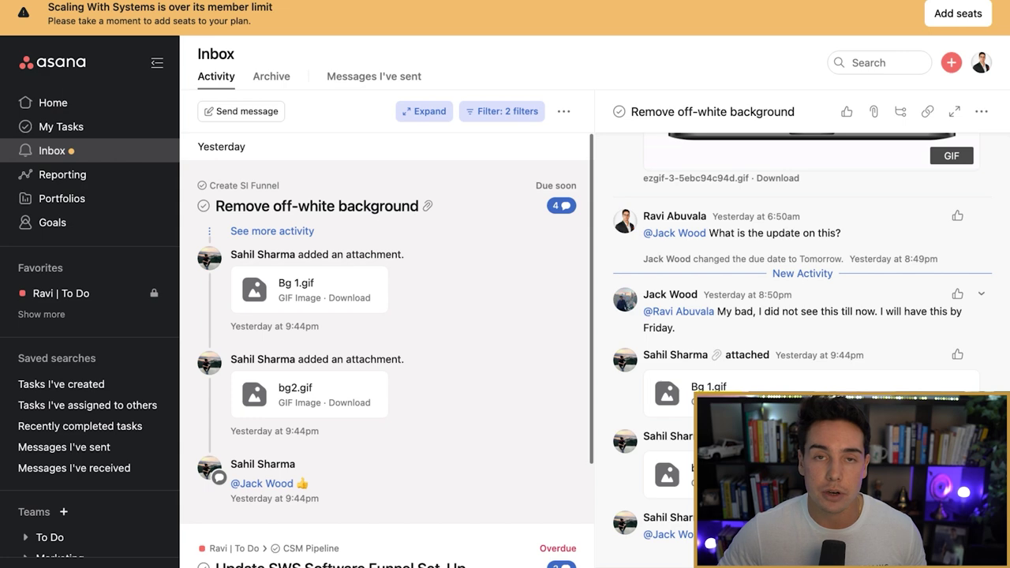
{"action": "scroll", "coordinate": [90, 315], "scroll_direction": "down", "scroll_amount": 4}
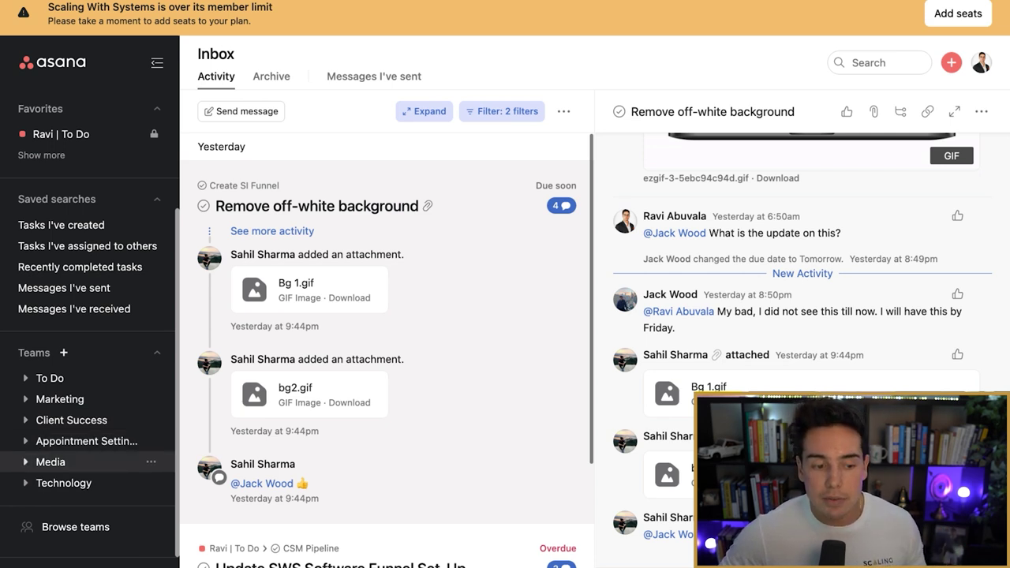
{"action": "left_click", "coordinate": [51, 462]}
{"action": "scroll", "coordinate": [87, 427], "scroll_direction": "down", "scroll_amount": 3}
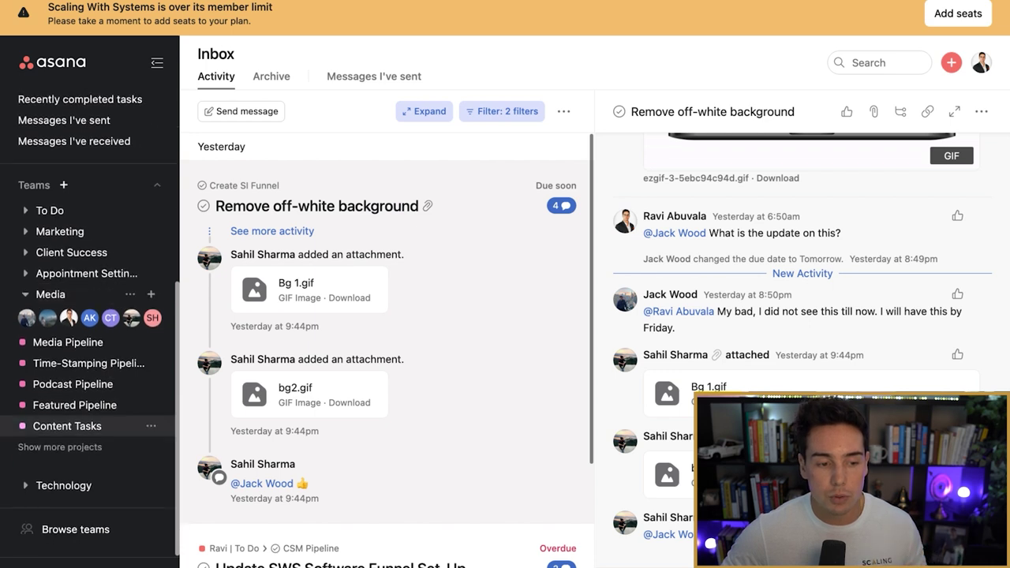
Step: Open Media's Podcast Pipeline board and scroll across its columns through In Progress
{"action": "left_click", "coordinate": [73, 383]}
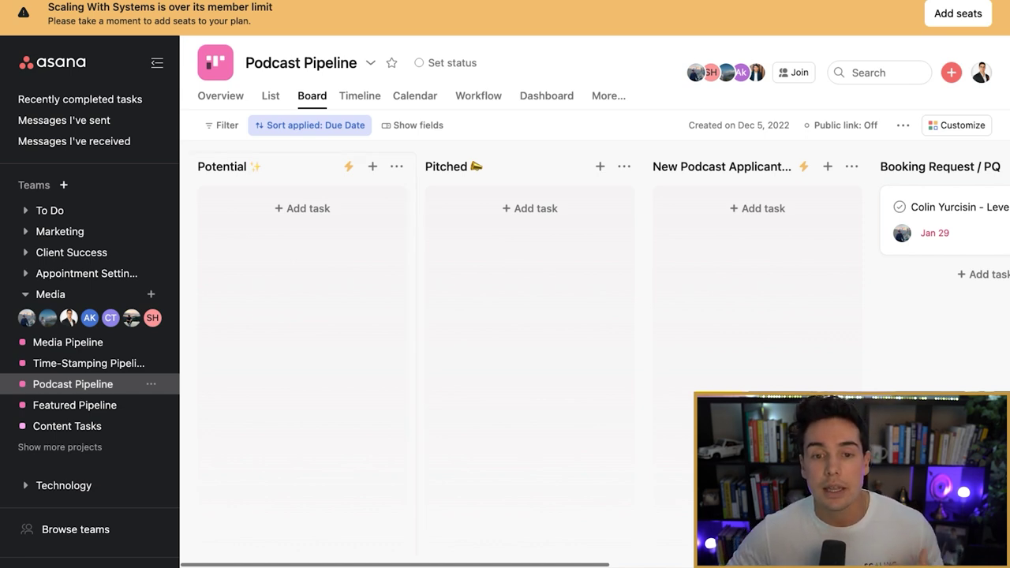
{"action": "scroll", "coordinate": [595, 356], "scroll_direction": "right", "scroll_amount": 2}
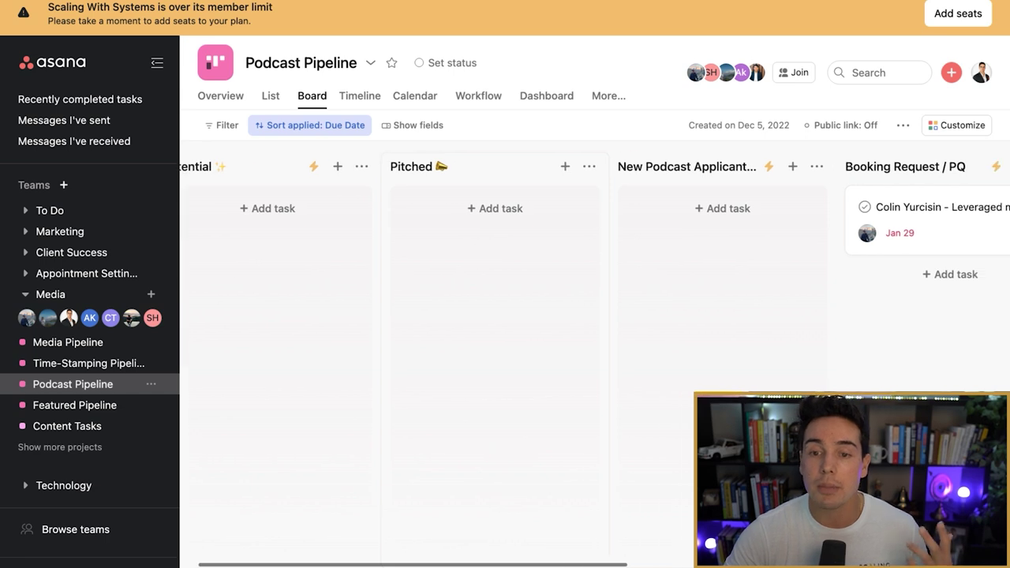
{"action": "scroll", "coordinate": [595, 355], "scroll_direction": "right", "scroll_amount": 5}
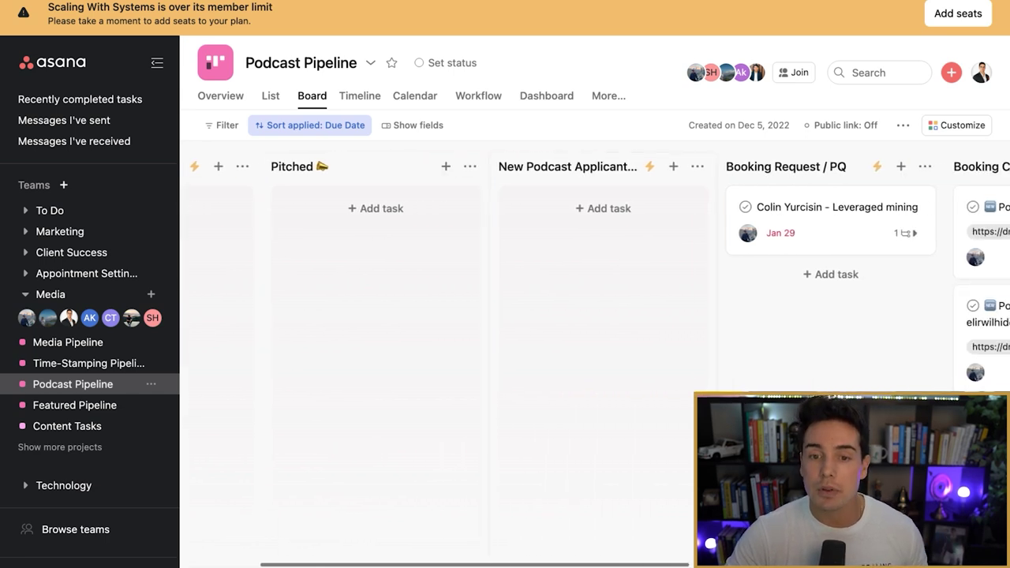
{"action": "scroll", "coordinate": [595, 355], "scroll_direction": "right", "scroll_amount": 1}
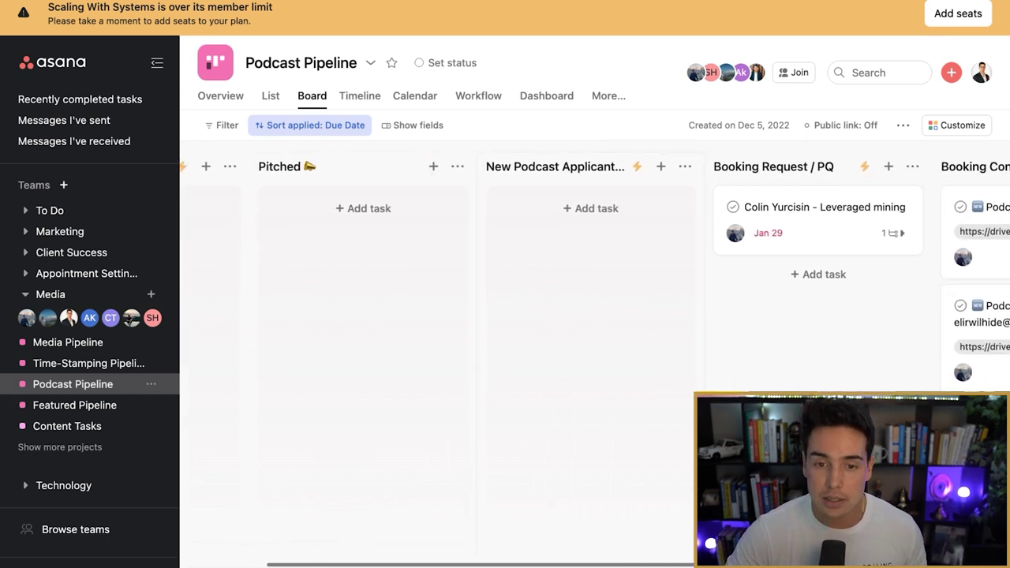
{"action": "scroll", "coordinate": [596, 355], "scroll_direction": "right", "scroll_amount": 1}
{"action": "scroll", "coordinate": [595, 355], "scroll_direction": "right", "scroll_amount": 8}
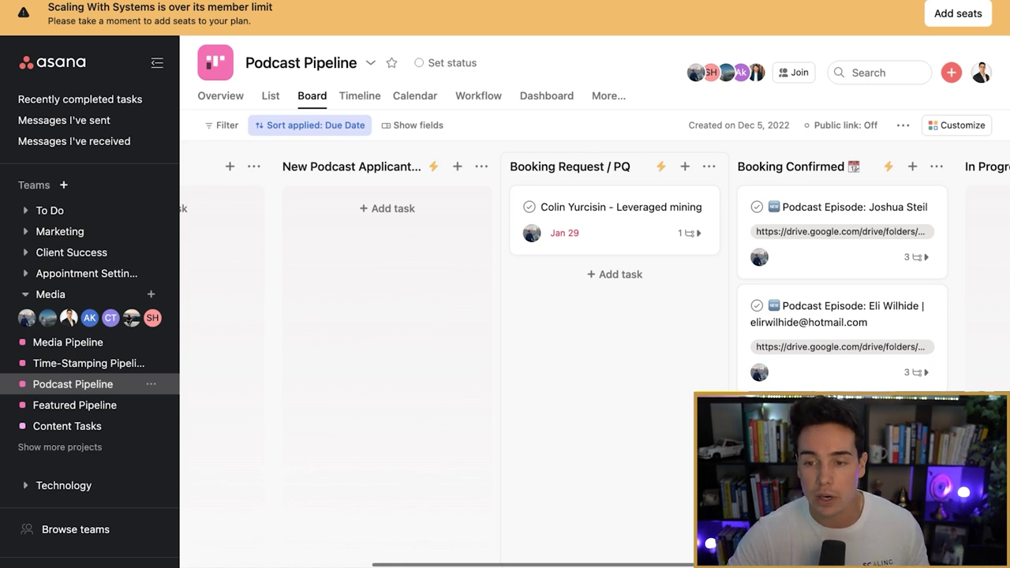
{"action": "scroll", "coordinate": [596, 355], "scroll_direction": "right", "scroll_amount": 6}
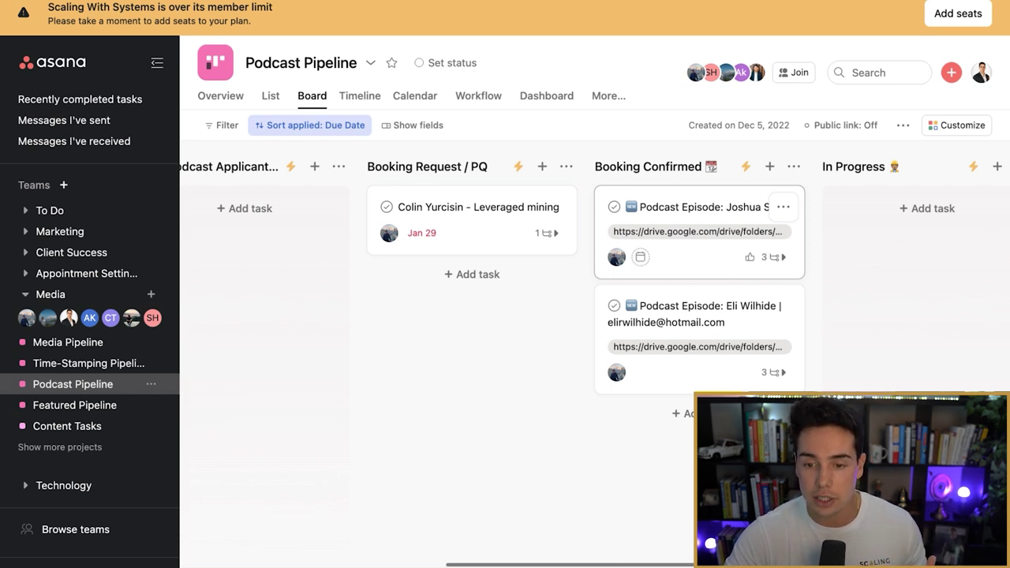
{"action": "scroll", "coordinate": [695, 236], "scroll_direction": "right", "scroll_amount": 8}
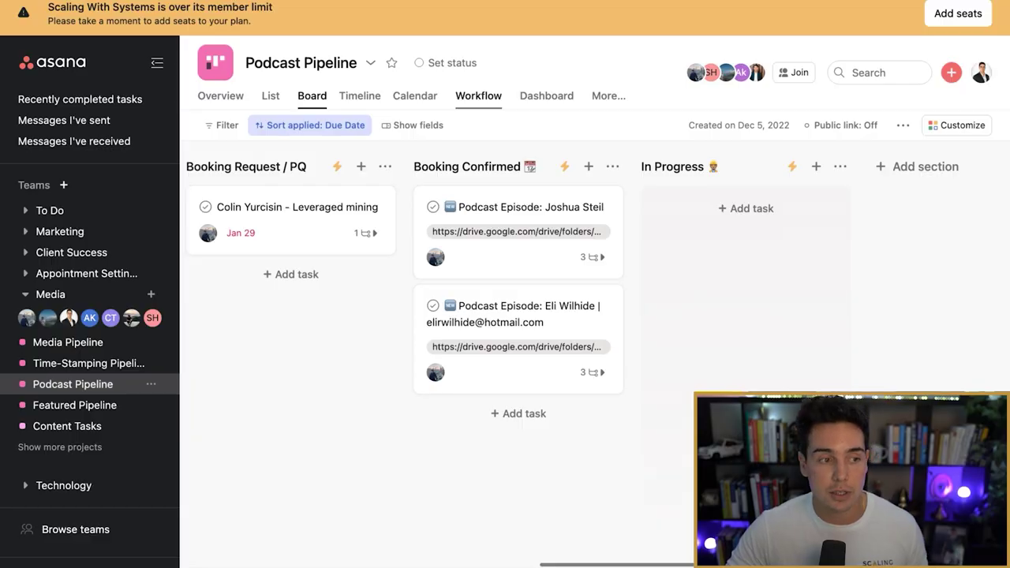
Step: In the Workflow view, inspect the Potential add-subtasks rule and the New Podcast Applicants channel-message rule
{"action": "left_click", "coordinate": [478, 95]}
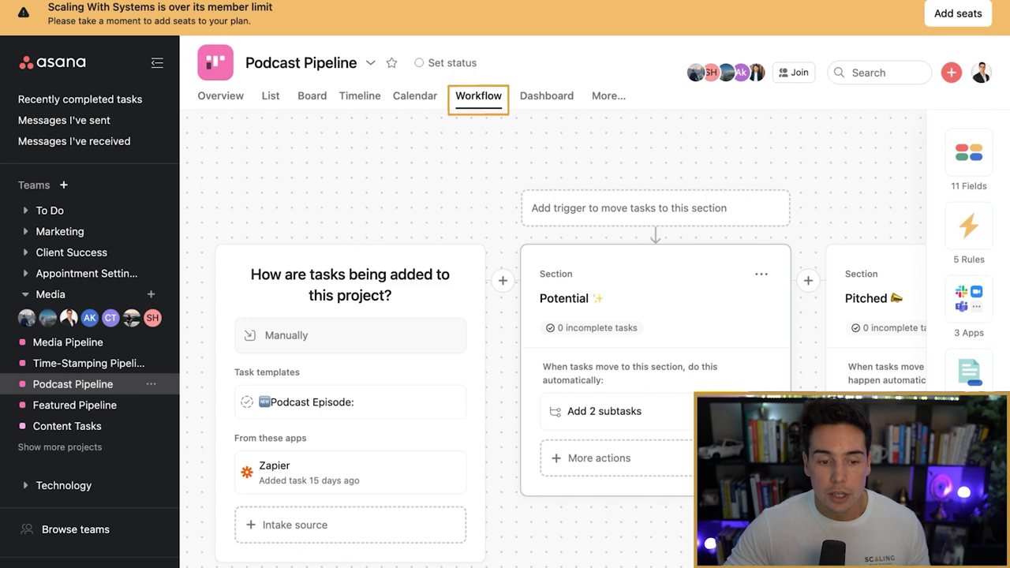
{"action": "scroll", "coordinate": [557, 375], "scroll_direction": "right", "scroll_amount": 3}
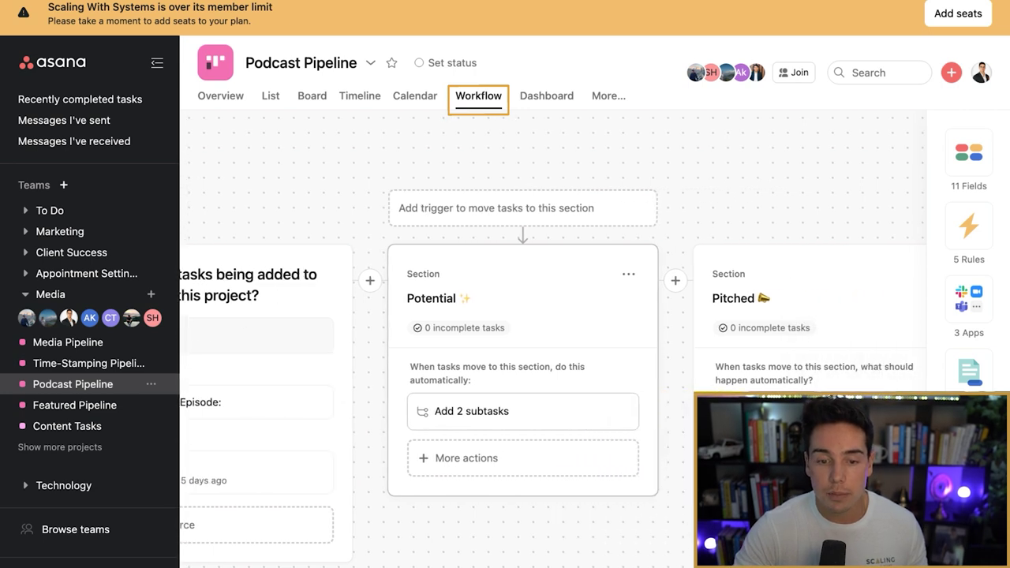
{"action": "left_click", "coordinate": [521, 413]}
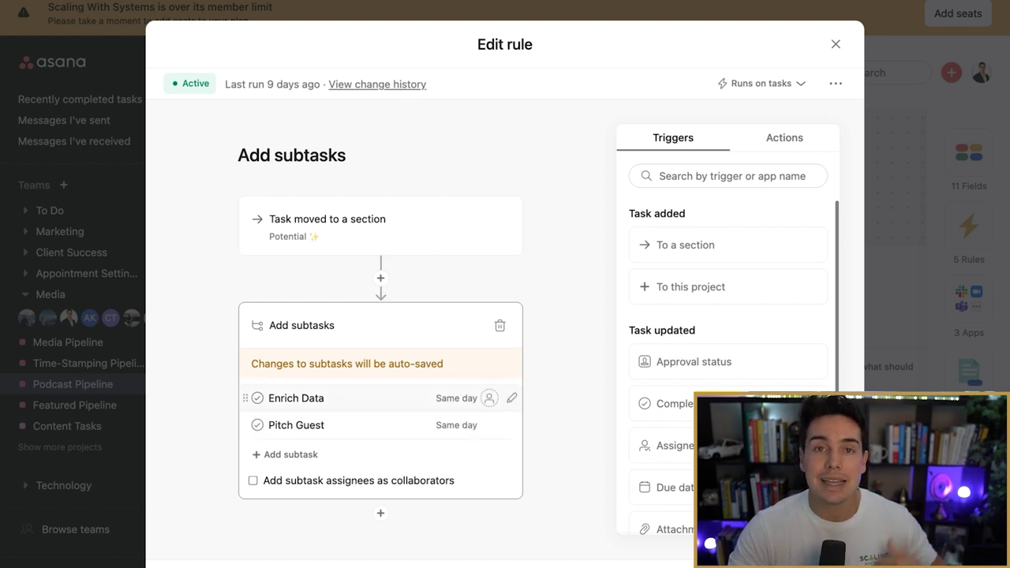
{"action": "left_click", "coordinate": [836, 44]}
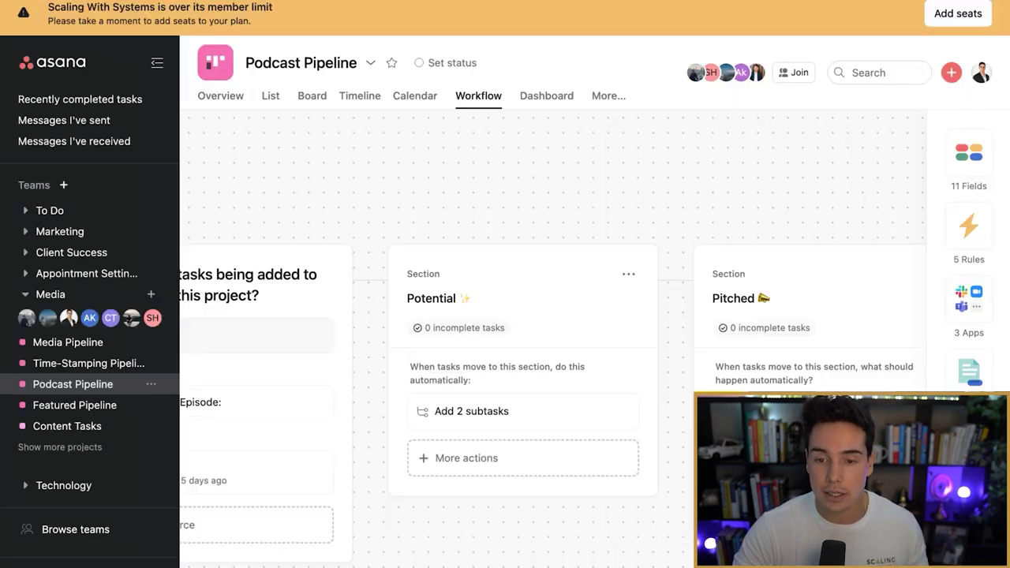
{"action": "scroll", "coordinate": [553, 363], "scroll_direction": "right", "scroll_amount": 10}
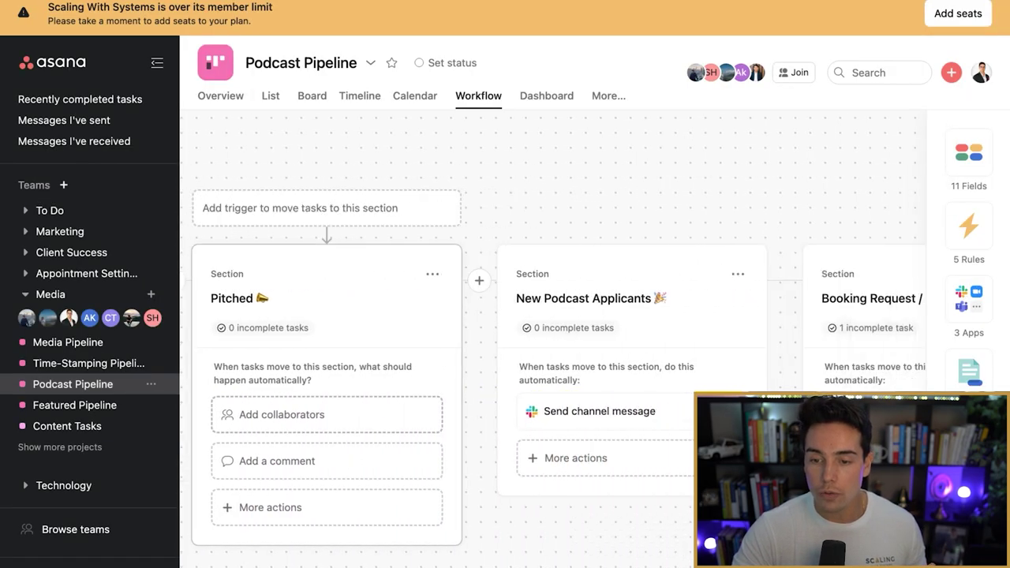
{"action": "scroll", "coordinate": [553, 363], "scroll_direction": "left", "scroll_amount": 5}
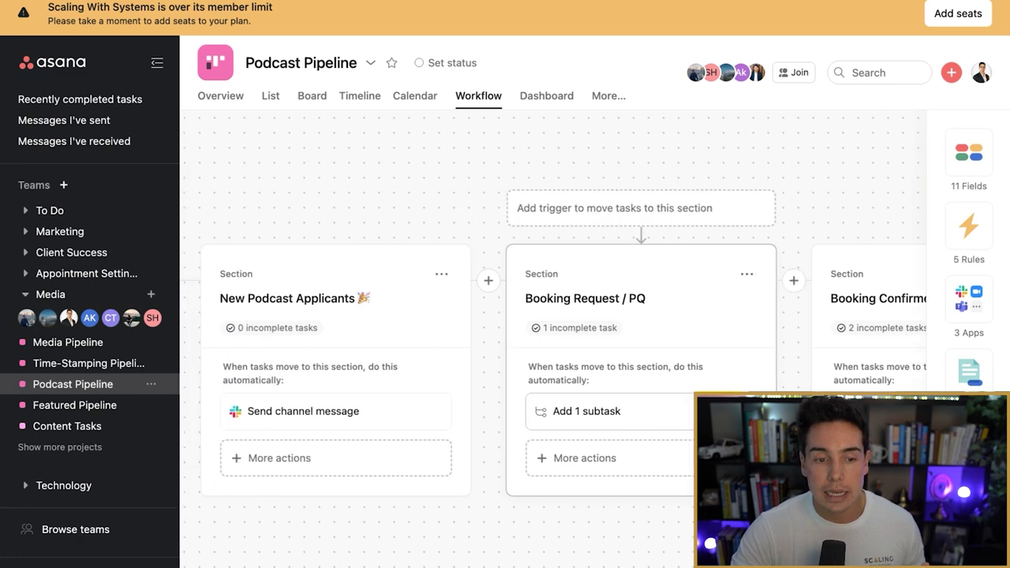
{"action": "left_click", "coordinate": [451, 411]}
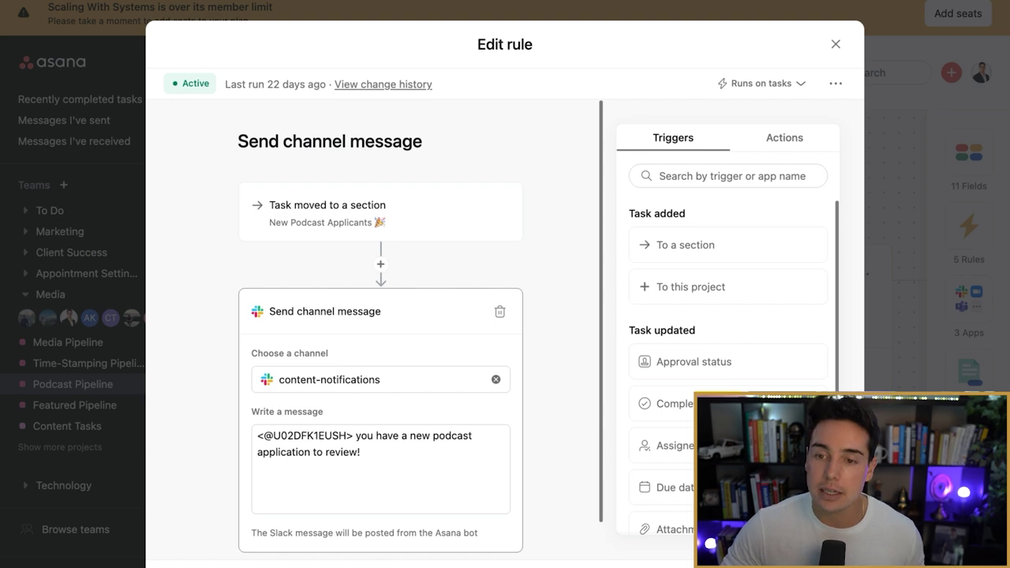
{"action": "key", "text": "Escape"}
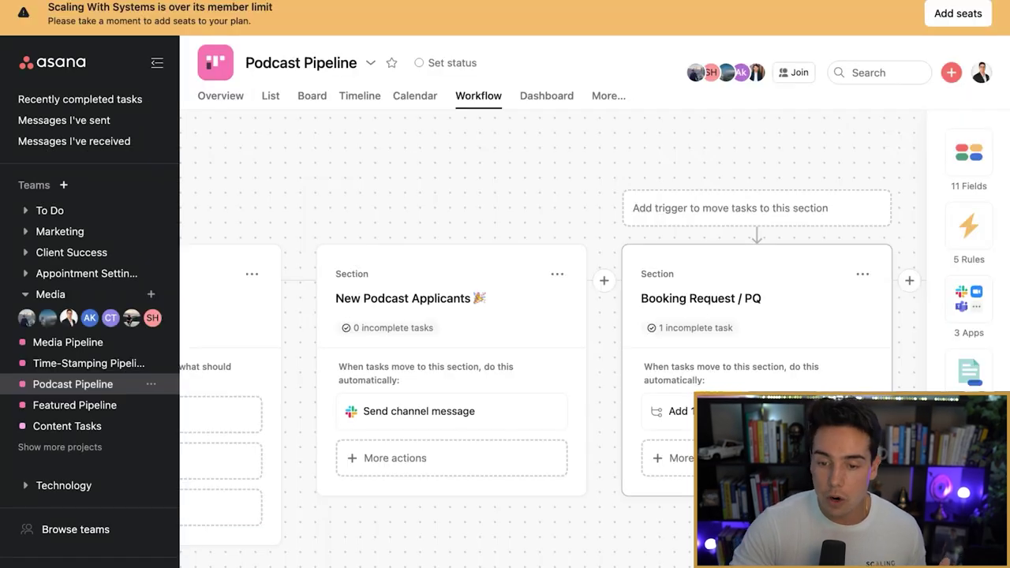
Step: Open Booking Confirmed's 'Add 2 subtasks' rule and show its two subtasks
{"action": "scroll", "coordinate": [513, 363], "scroll_direction": "right", "scroll_amount": 5}
{"action": "scroll", "coordinate": [513, 363], "scroll_direction": "right", "scroll_amount": 3}
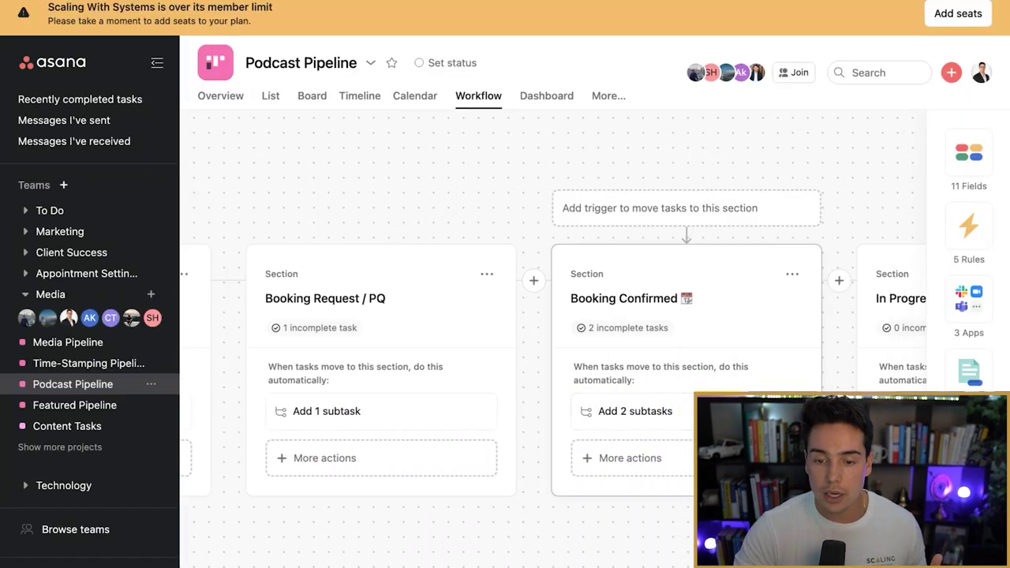
{"action": "left_click", "coordinate": [647, 414]}
{"action": "left_click", "coordinate": [379, 398]}
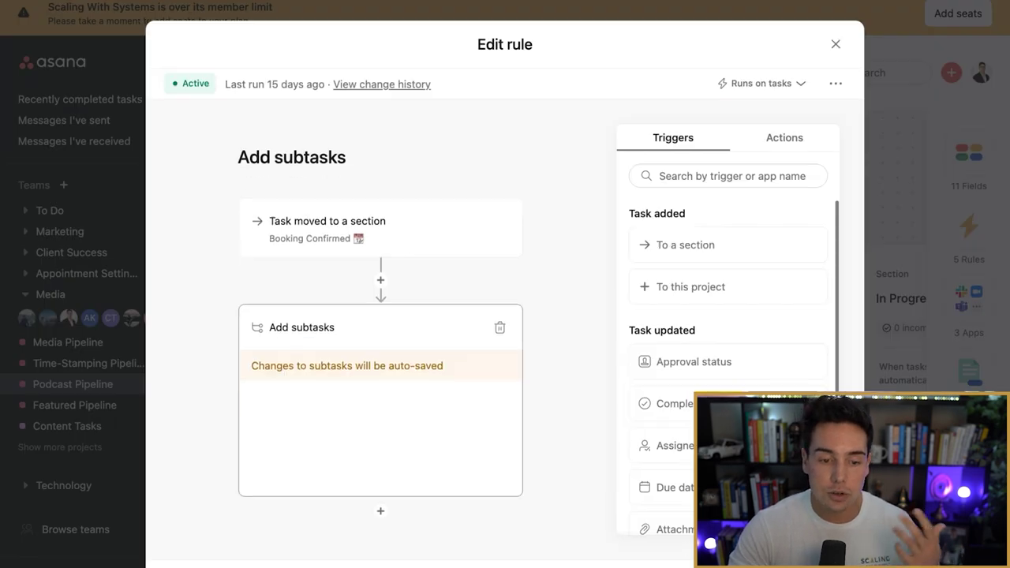